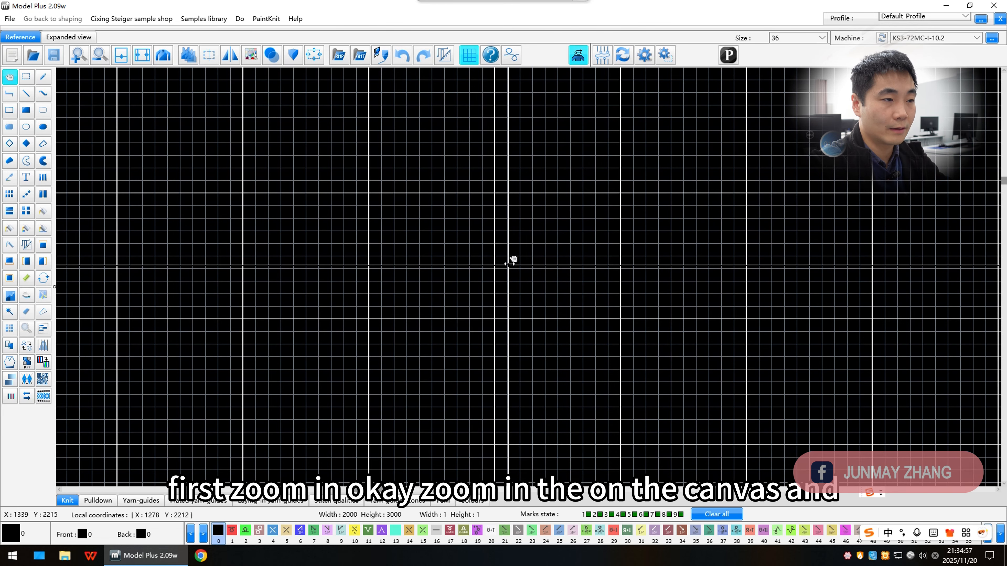
Step: Draw a selection box about 27 by 17 cells on the empty canvas, then cancel it
{"action": "left_click_drag", "start_coordinate": [499, 263], "coordinate": [364, 123]}
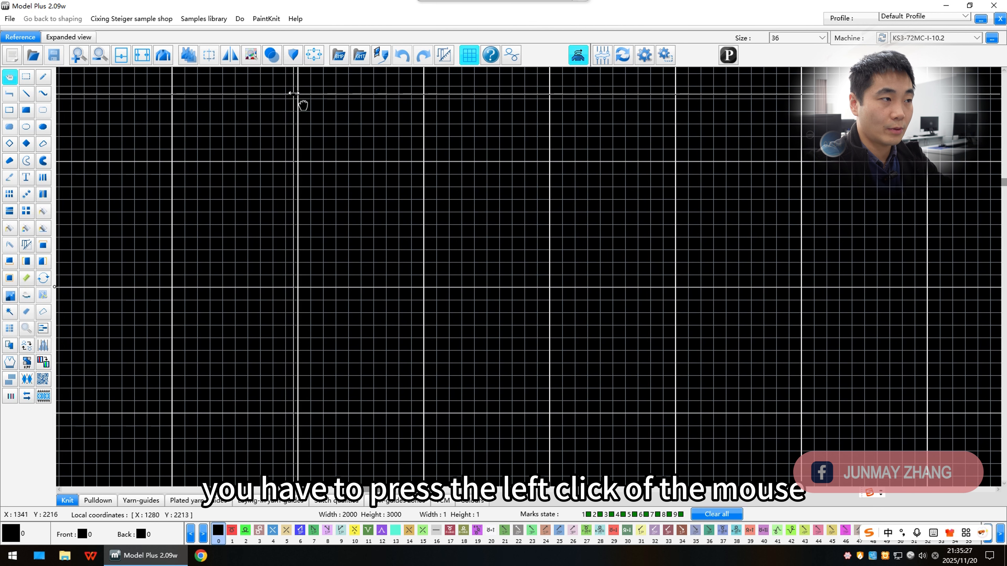
{"action": "left_click_drag", "start_coordinate": [303, 104], "coordinate": [194, 90]}
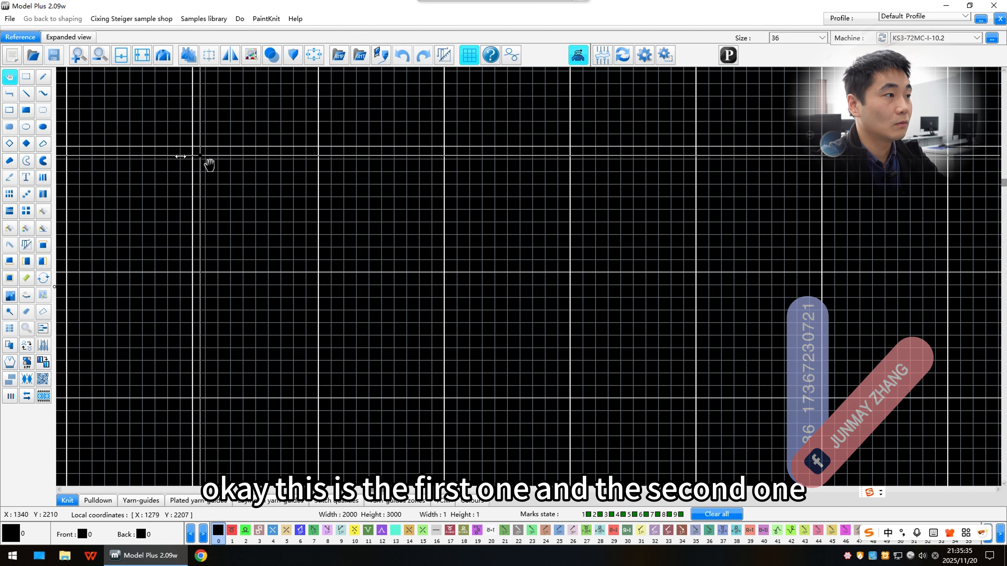
{"action": "left_click", "coordinate": [26, 76]}
{"action": "left_click", "coordinate": [319, 134]}
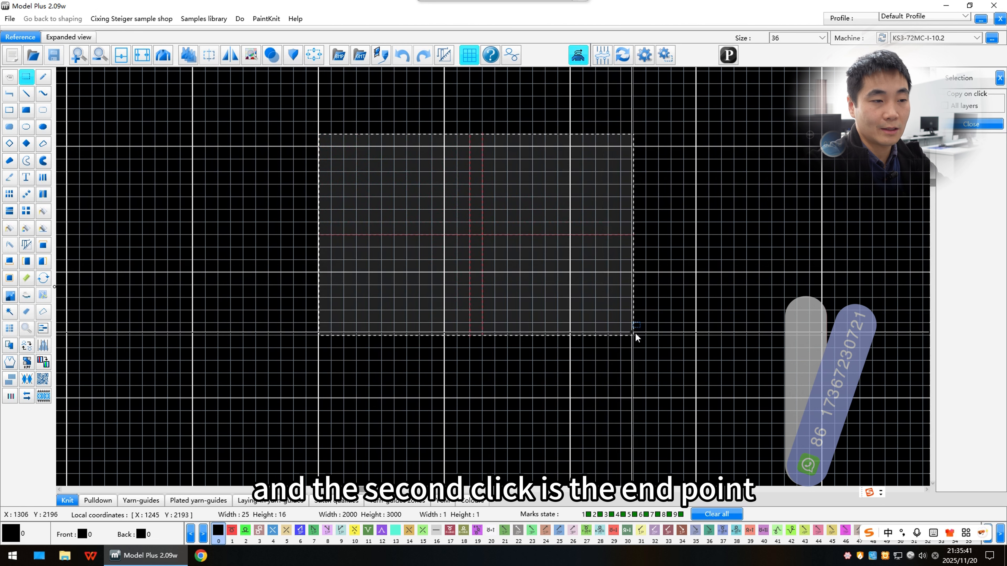
{"action": "left_click", "coordinate": [653, 348]}
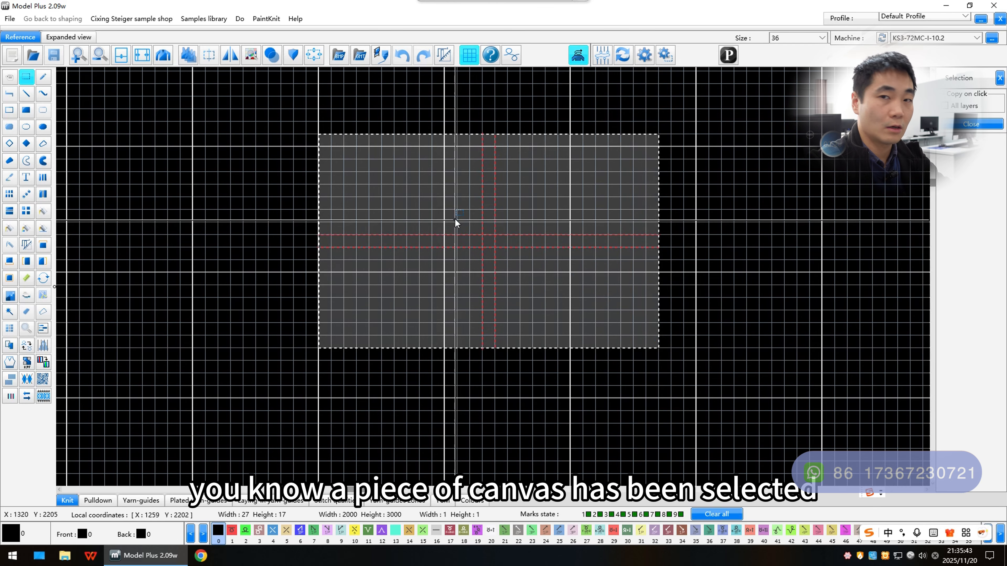
{"action": "right_click", "coordinate": [459, 239]}
Step: Draw a filled rectangle 14 by 9 stitches in colour 2
{"action": "key", "text": "r"}
{"action": "left_click_drag", "start_coordinate": [372, 160], "coordinate": [426, 208]}
{"action": "right_click", "coordinate": [432, 214]}
{"action": "key", "text": "shift"}
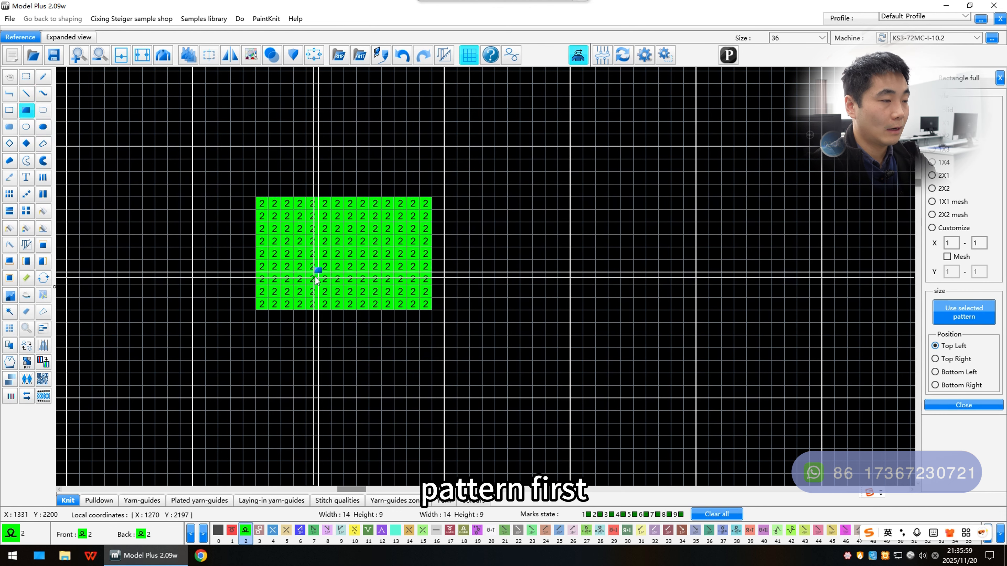
{"action": "scroll", "coordinate": [434, 281], "scroll_direction": "down", "scroll_amount": 2}
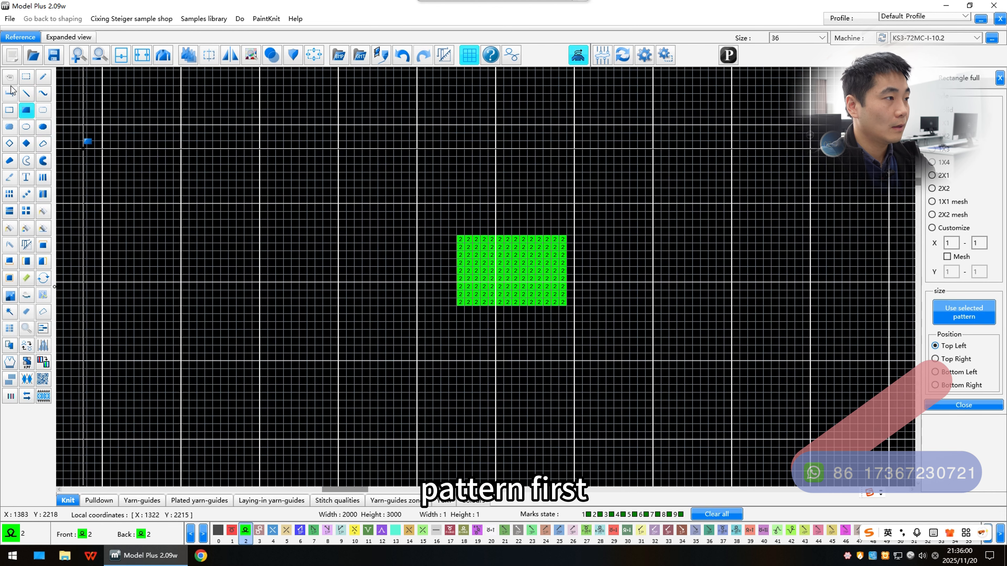
Step: Enclose the filled rectangle in a selection box about 28 by 18 cells
{"action": "left_click", "coordinate": [25, 77]}
{"action": "scroll", "coordinate": [514, 276], "scroll_direction": "up", "scroll_amount": 2}
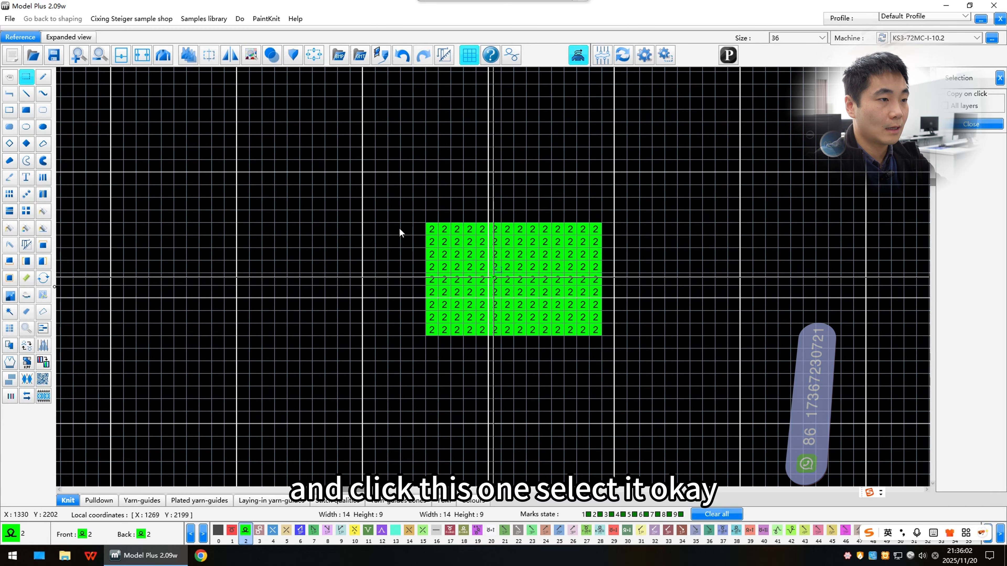
{"action": "left_click", "coordinate": [367, 177]}
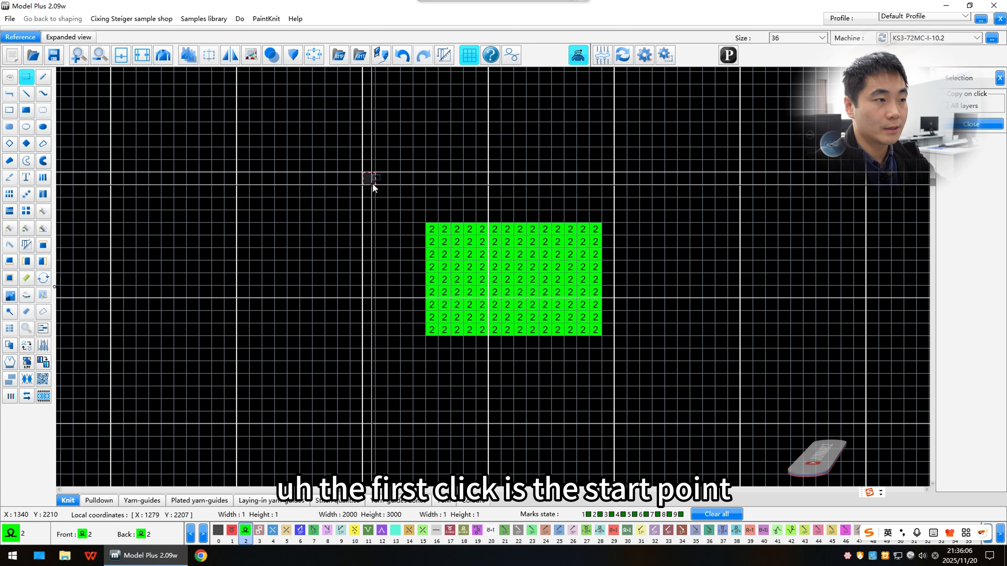
{"action": "left_click", "coordinate": [705, 396]}
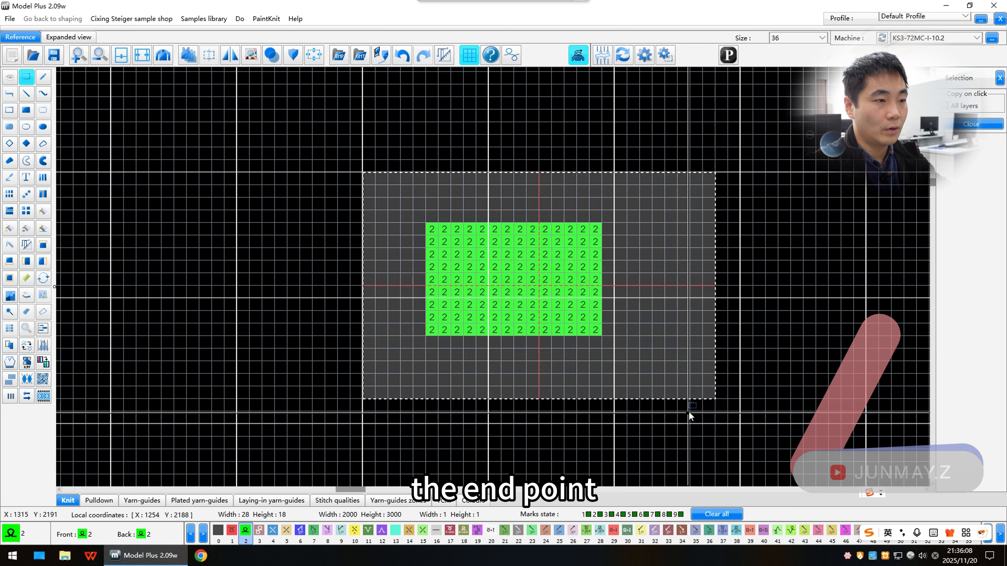
{"action": "scroll", "coordinate": [688, 411], "scroll_direction": "down", "scroll_amount": 2}
{"action": "scroll", "coordinate": [504, 276], "scroll_direction": "up", "scroll_amount": 2}
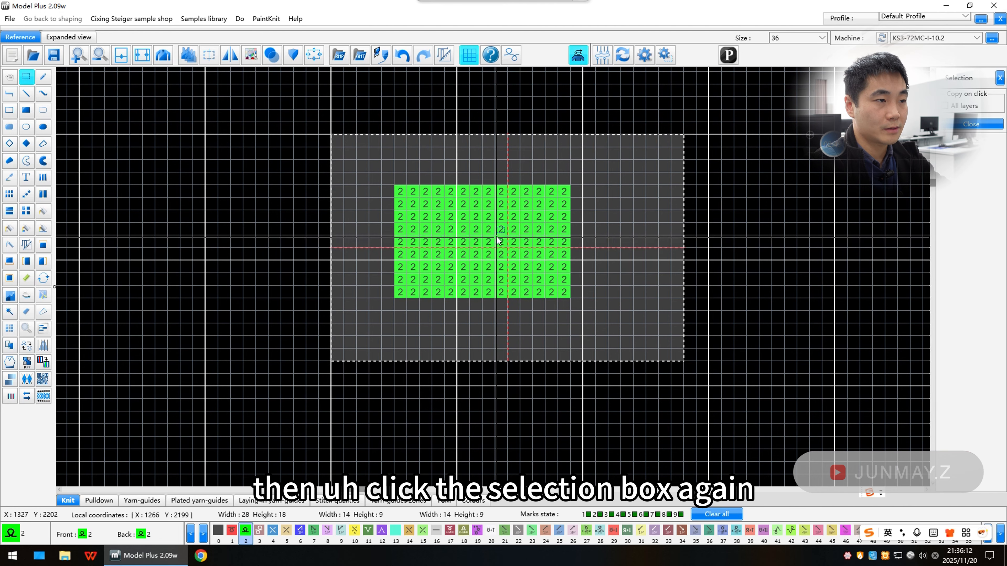
Step: Duplicate the selected rectangle pattern to a spot toward the lower right
{"action": "left_click", "coordinate": [542, 244]}
{"action": "scroll", "coordinate": [539, 254], "scroll_direction": "down", "scroll_amount": 3}
{"action": "scroll", "coordinate": [431, 260], "scroll_direction": "up", "scroll_amount": 3}
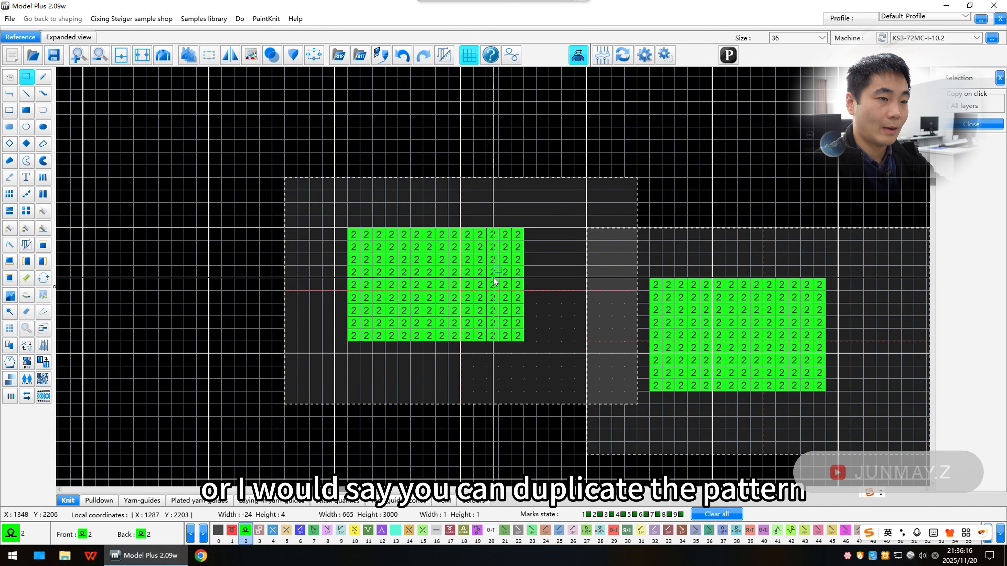
{"action": "scroll", "coordinate": [495, 281], "scroll_direction": "down", "scroll_amount": 2}
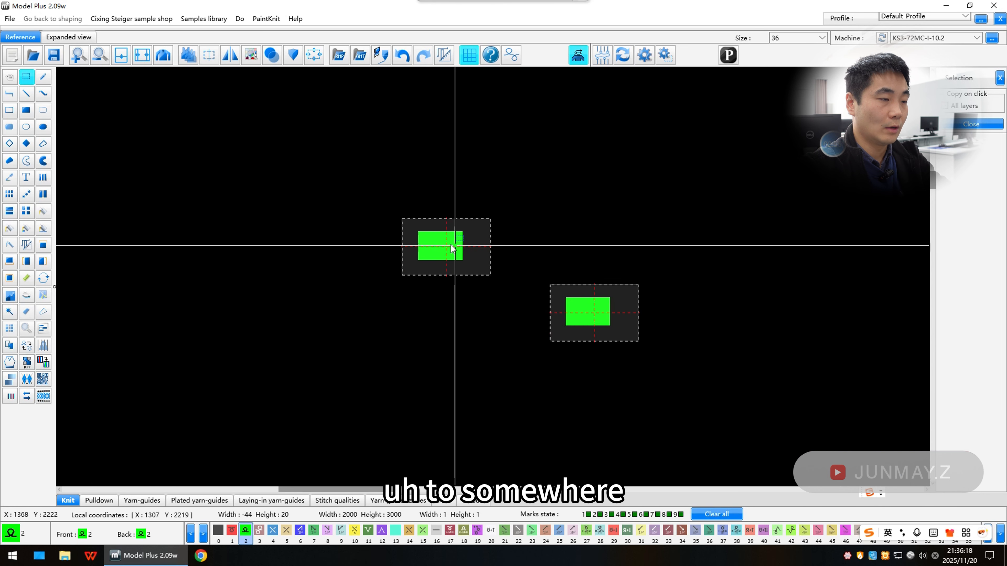
{"action": "scroll", "coordinate": [481, 268], "scroll_direction": "up", "scroll_amount": 2}
{"action": "scroll", "coordinate": [496, 277], "scroll_direction": "down", "scroll_amount": 2}
{"action": "scroll", "coordinate": [539, 317], "scroll_direction": "up", "scroll_amount": 1}
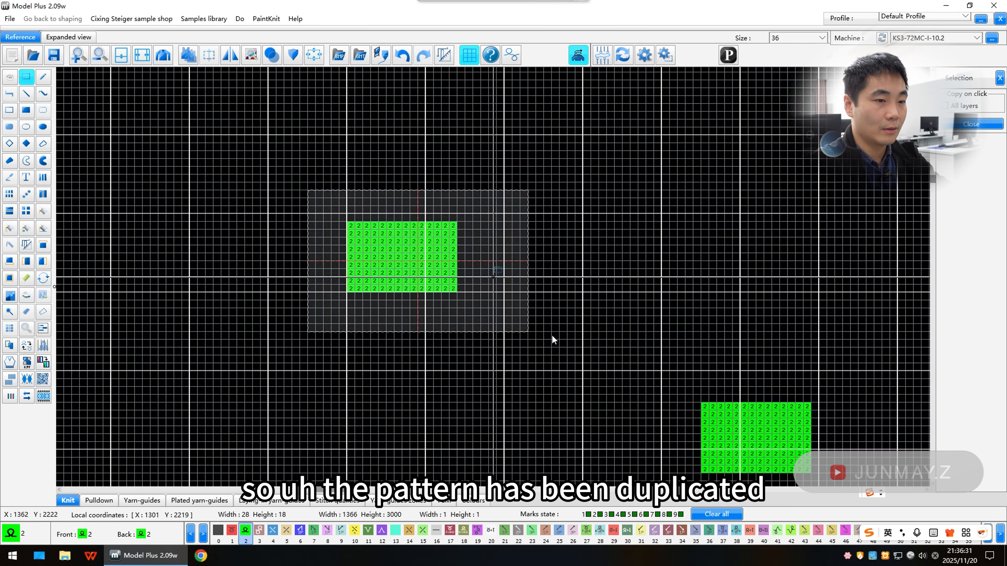
Step: Move the rectangle pattern toward the upper left of the canvas
{"action": "scroll", "coordinate": [736, 437], "scroll_direction": "down", "scroll_amount": 1}
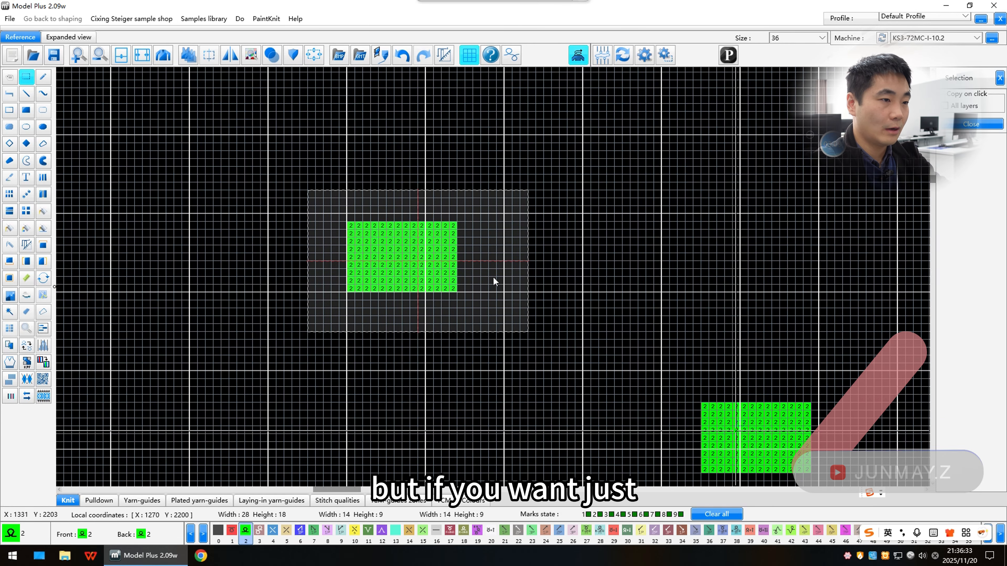
{"action": "scroll", "coordinate": [494, 277], "scroll_direction": "up", "scroll_amount": 1}
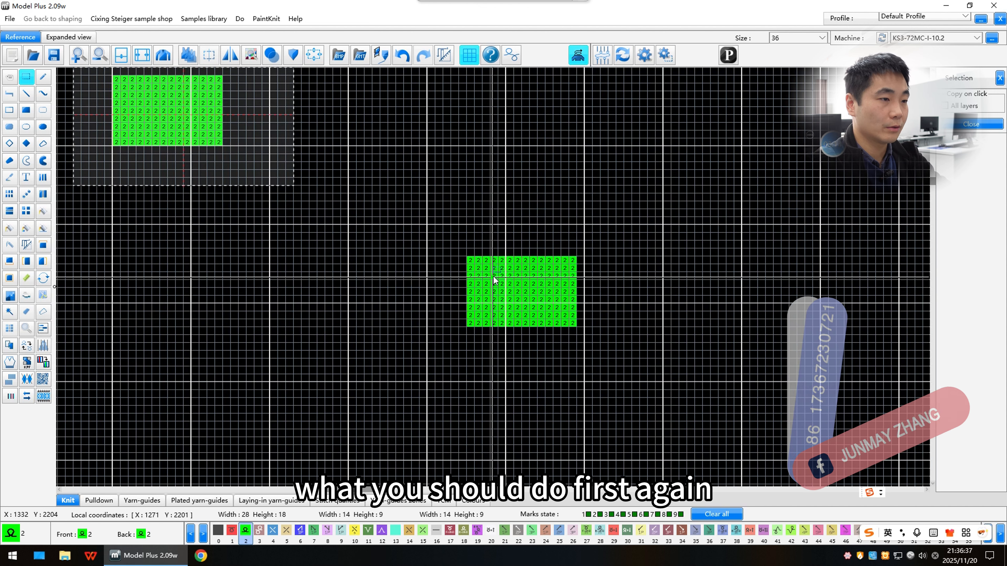
{"action": "left_click", "coordinate": [494, 276]}
{"action": "left_click_drag", "start_coordinate": [420, 216], "coordinate": [648, 364]}
{"action": "left_click", "coordinate": [560, 319]}
{"action": "scroll", "coordinate": [396, 263], "scroll_direction": "down", "scroll_amount": 1}
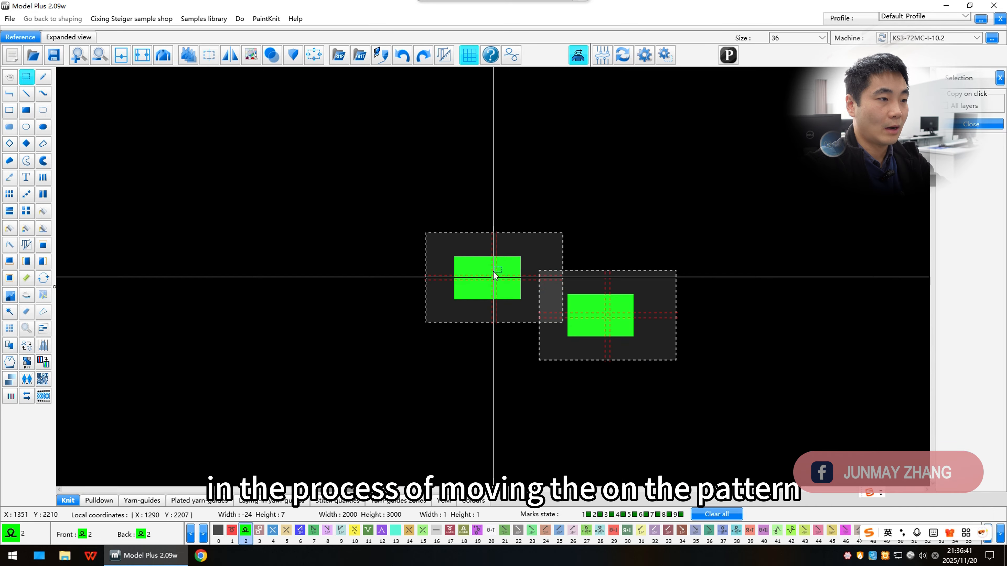
{"action": "scroll", "coordinate": [486, 261], "scroll_direction": "up", "scroll_amount": 1}
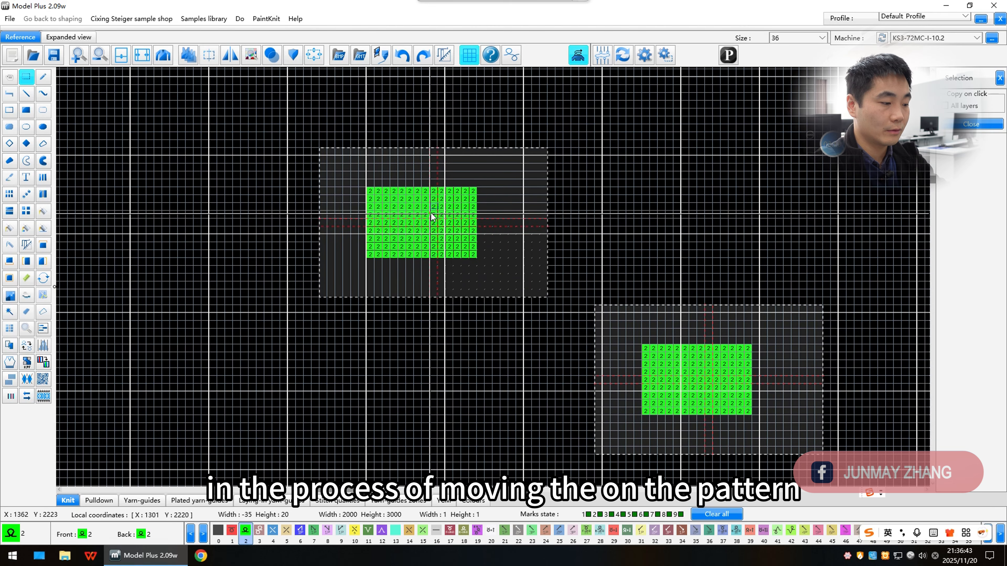
{"action": "key", "text": "ctrl"}
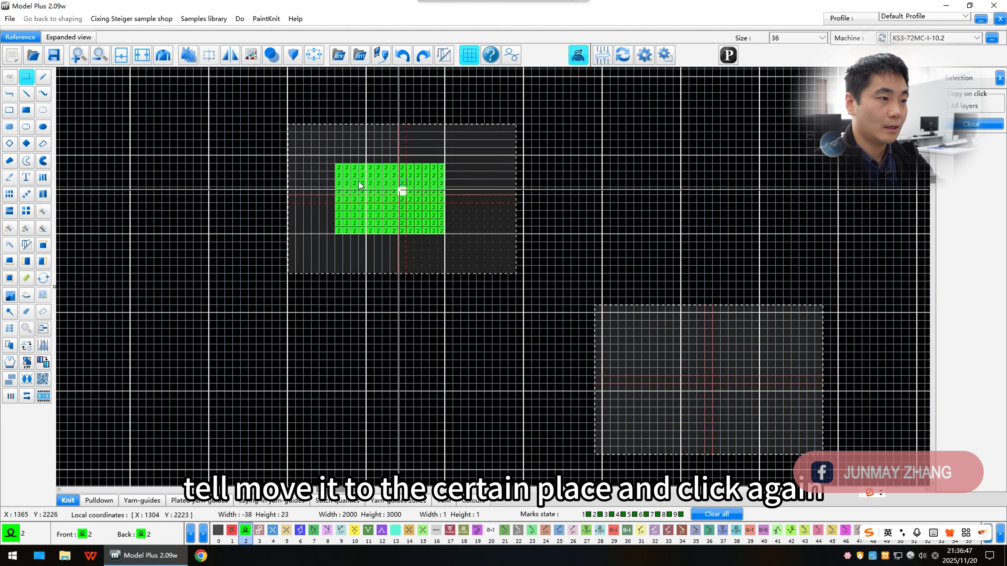
{"action": "left_click", "coordinate": [229, 157]}
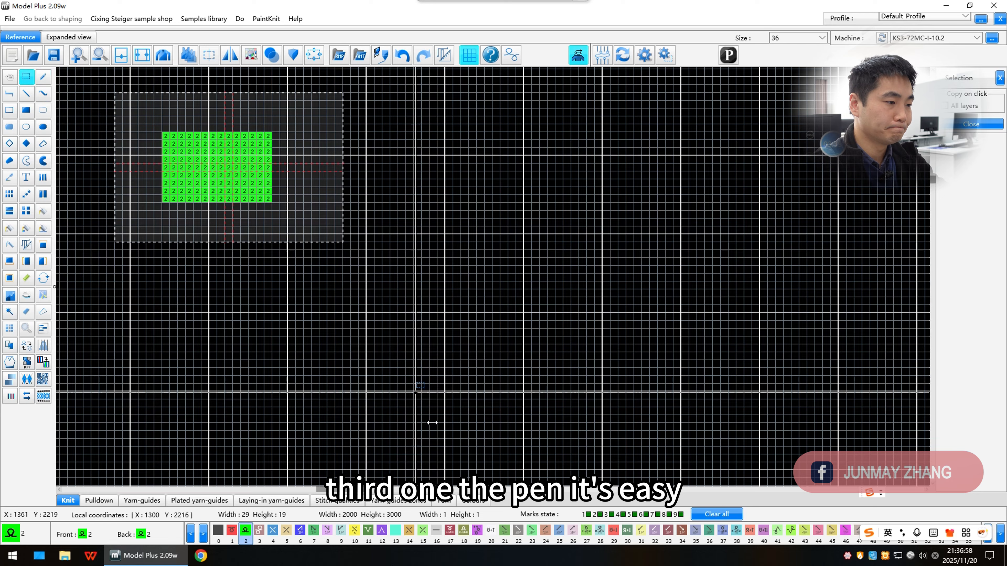
{"action": "left_click", "coordinate": [361, 443]}
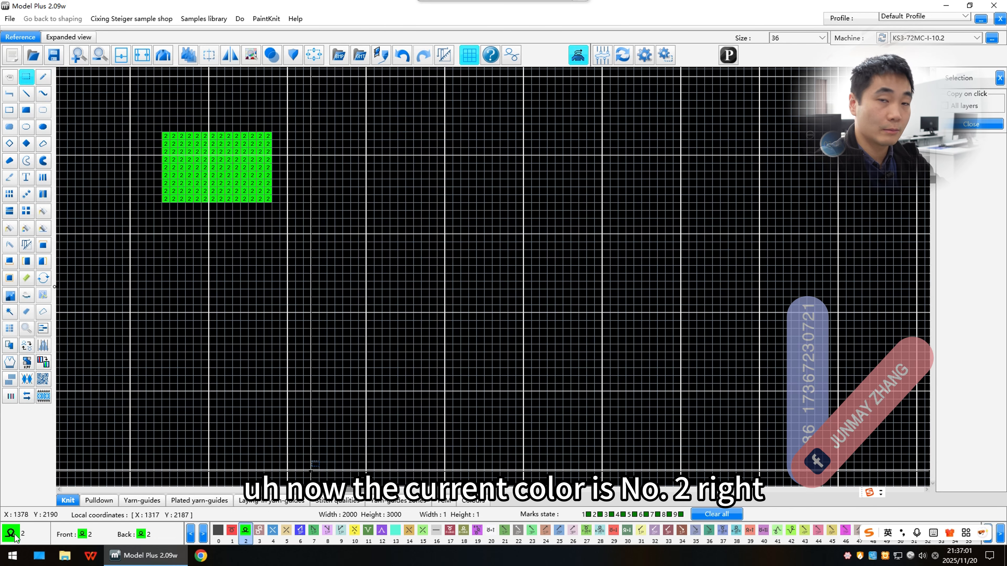
Step: Place three single stitches of colour 2 with the Pen tool
{"action": "left_click", "coordinate": [43, 78]}
{"action": "left_click", "coordinate": [425, 246]}
{"action": "left_click", "coordinate": [567, 215]}
{"action": "left_click", "coordinate": [590, 293]}
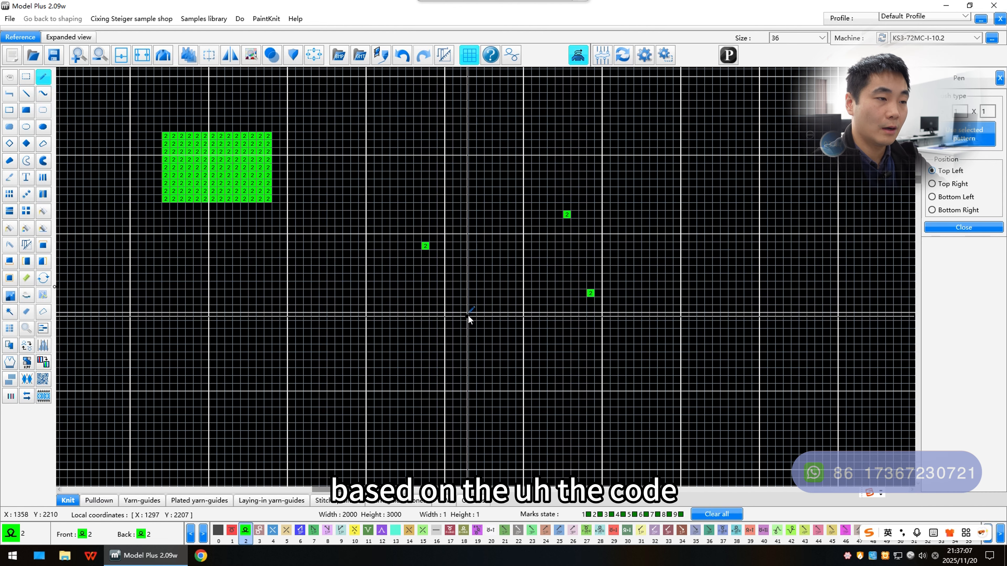
Step: Draw a diagonal line of colour 2 with the Line tool, descending from left to right
{"action": "scroll", "coordinate": [468, 315], "scroll_direction": "up", "scroll_amount": 1}
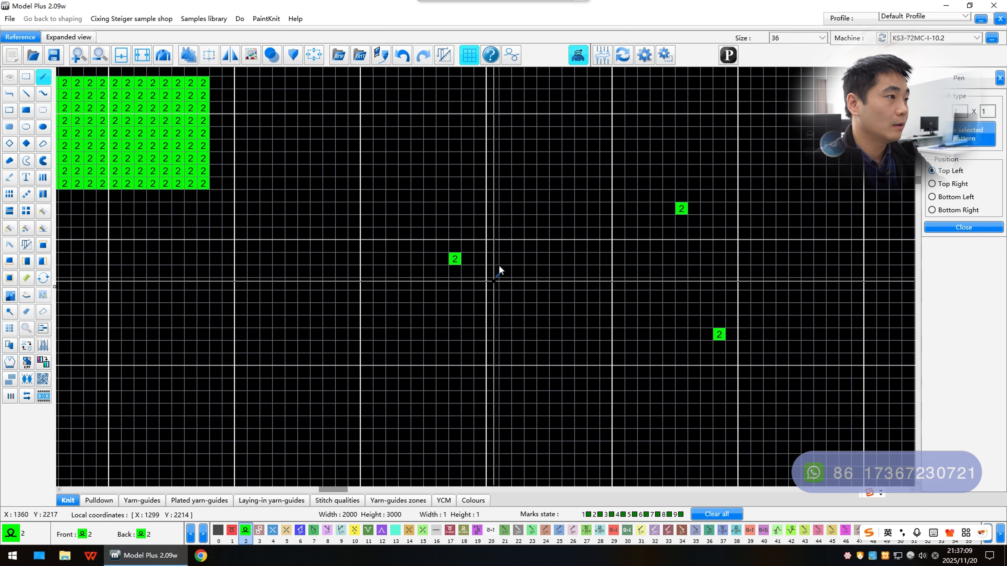
{"action": "left_click", "coordinate": [26, 95]}
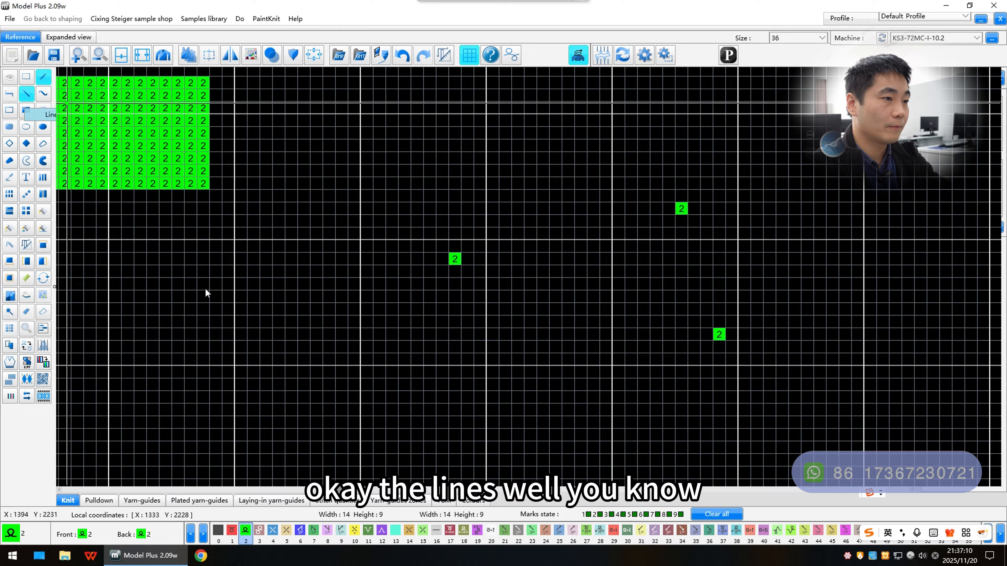
{"action": "left_click", "coordinate": [241, 329]}
{"action": "scroll", "coordinate": [382, 346], "scroll_direction": "down", "scroll_amount": 2}
{"action": "scroll", "coordinate": [534, 273], "scroll_direction": "up", "scroll_amount": 1}
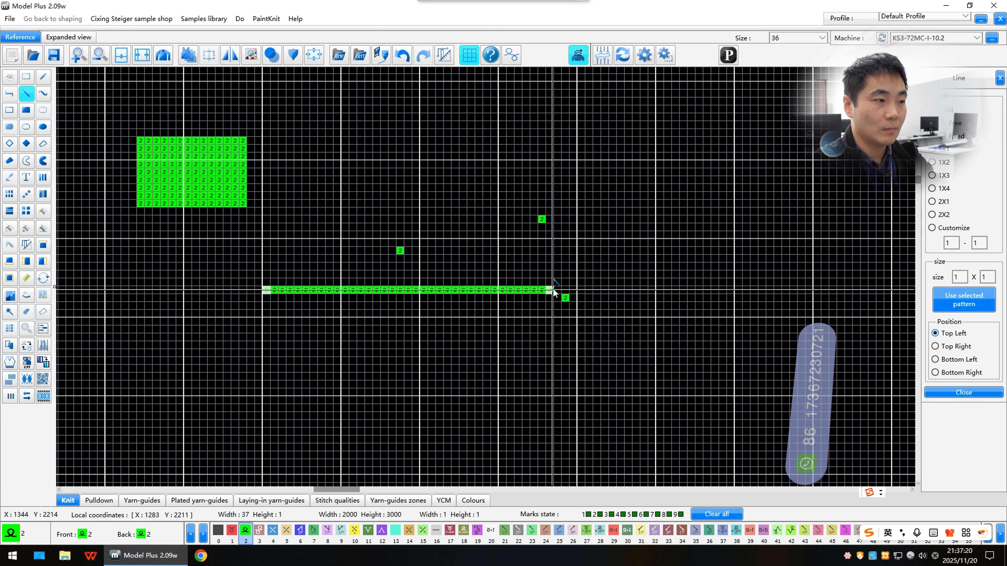
{"action": "scroll", "coordinate": [483, 281], "scroll_direction": "down", "scroll_amount": 2}
{"action": "scroll", "coordinate": [467, 276], "scroll_direction": "up", "scroll_amount": 1}
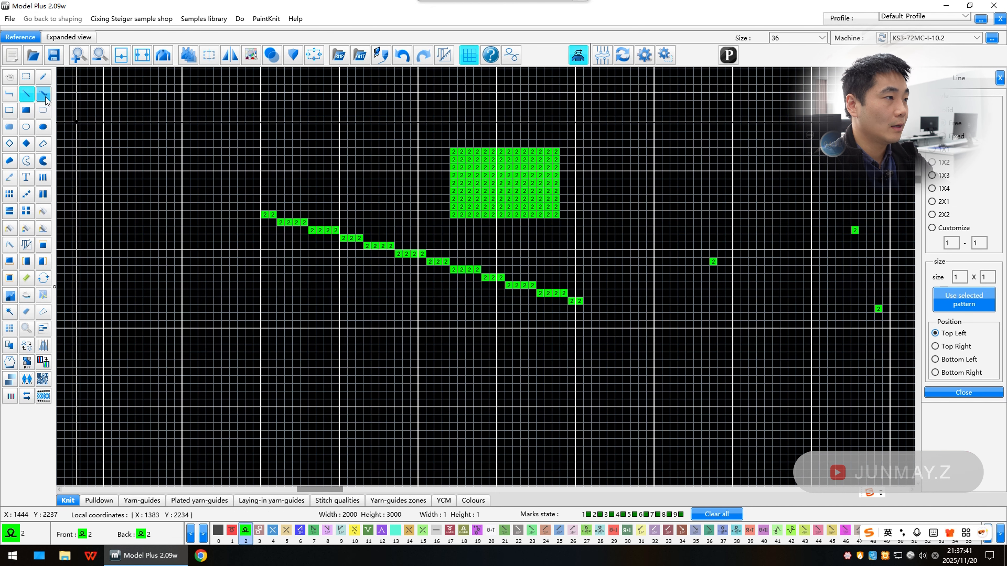
Step: Draw a curve with the Curve tool from lower left to upper right, then set its arc peak
{"action": "left_click", "coordinate": [45, 99]}
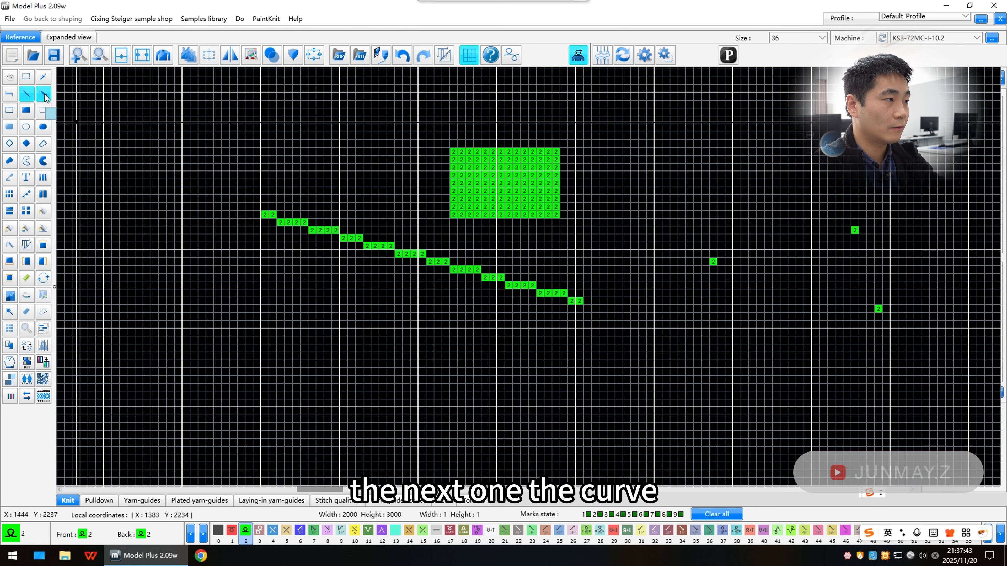
{"action": "scroll", "coordinate": [227, 139], "scroll_direction": "up", "scroll_amount": 2}
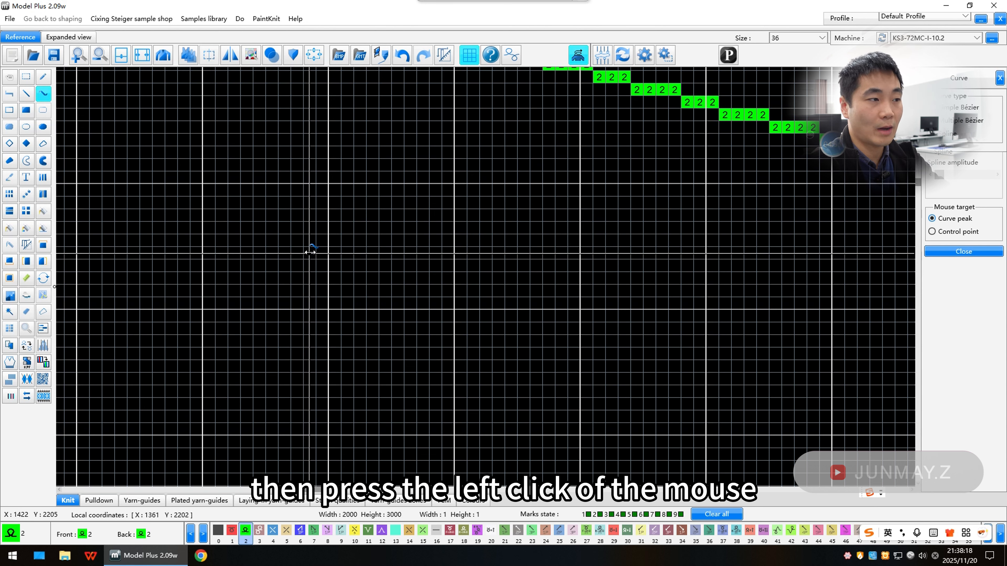
{"action": "left_click_drag", "start_coordinate": [360, 251], "coordinate": [679, 166]}
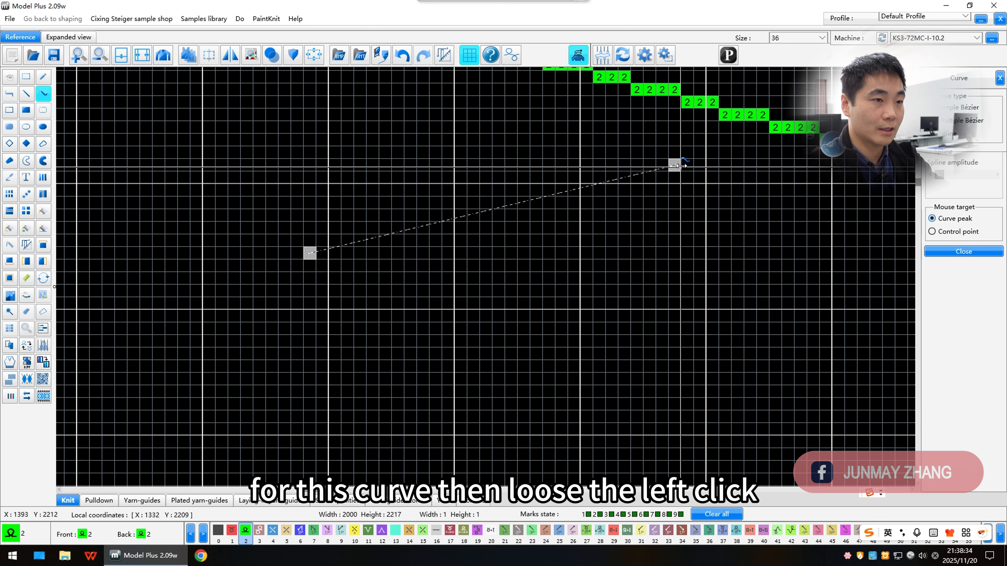
{"action": "left_click_drag", "start_coordinate": [681, 166], "coordinate": [679, 166]}
{"action": "scroll", "coordinate": [494, 174], "scroll_direction": "down", "scroll_amount": 2}
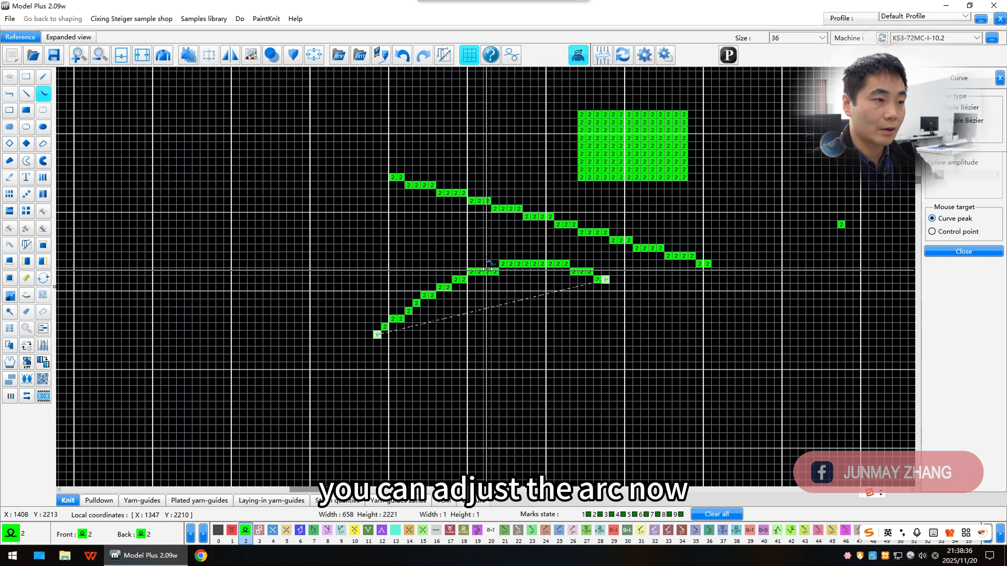
{"action": "scroll", "coordinate": [488, 269], "scroll_direction": "up", "scroll_amount": 2}
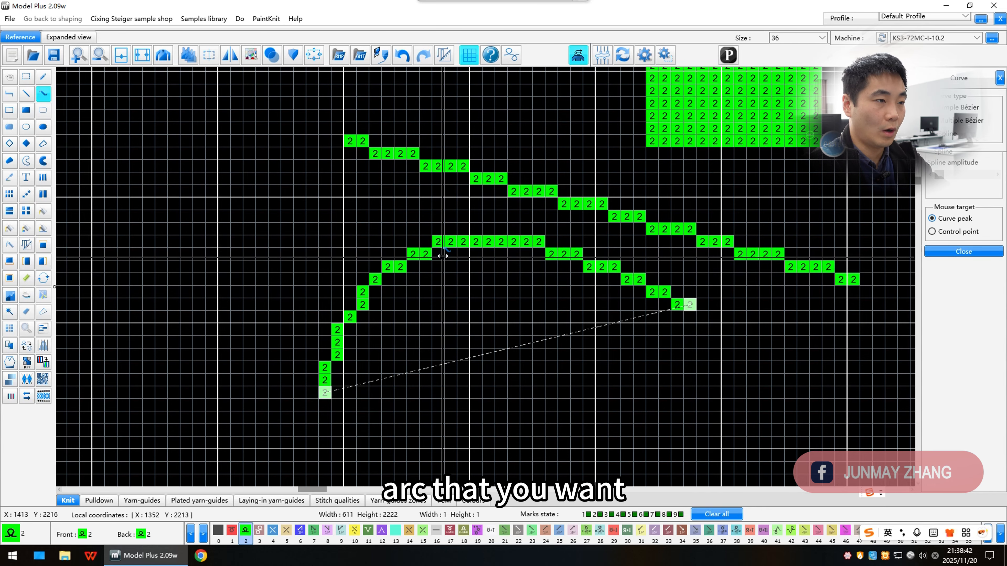
{"action": "left_click", "coordinate": [443, 256]}
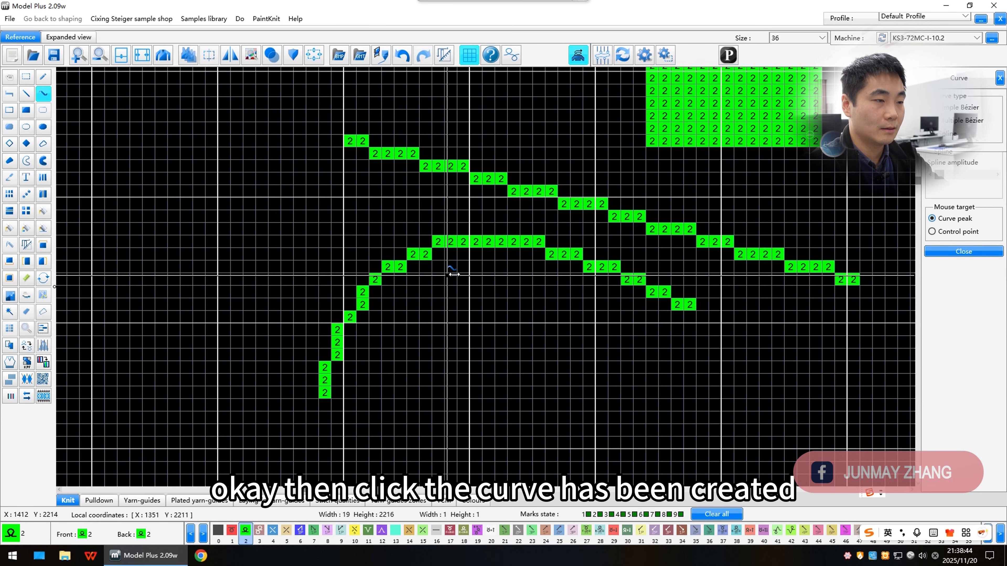
Step: Draw a hollow rectangle about 16 by 12 stitches with the rectangle outline tool
{"action": "scroll", "coordinate": [494, 289], "scroll_direction": "down", "scroll_amount": 2}
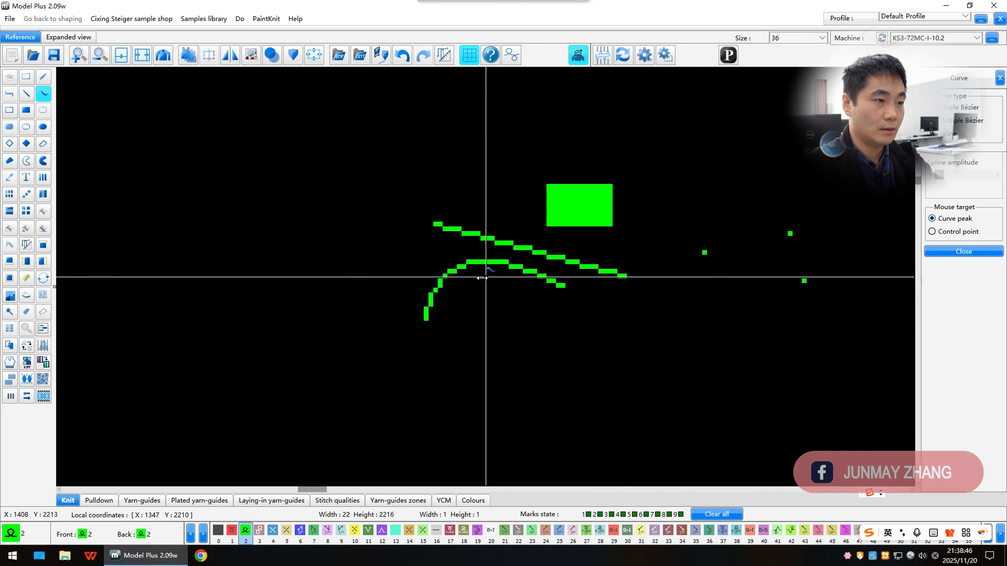
{"action": "scroll", "coordinate": [483, 276], "scroll_direction": "up", "scroll_amount": 1}
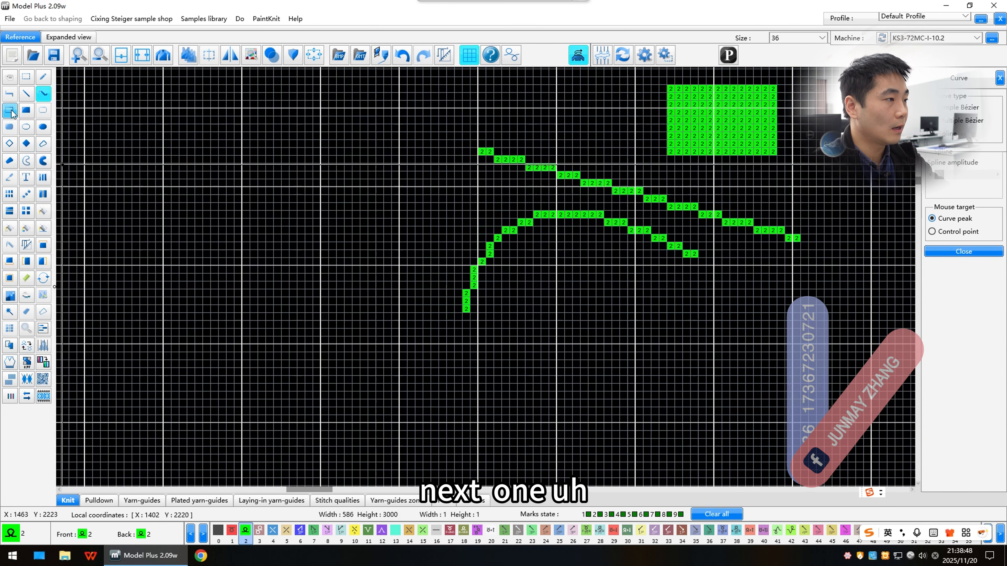
{"action": "left_click", "coordinate": [27, 76]}
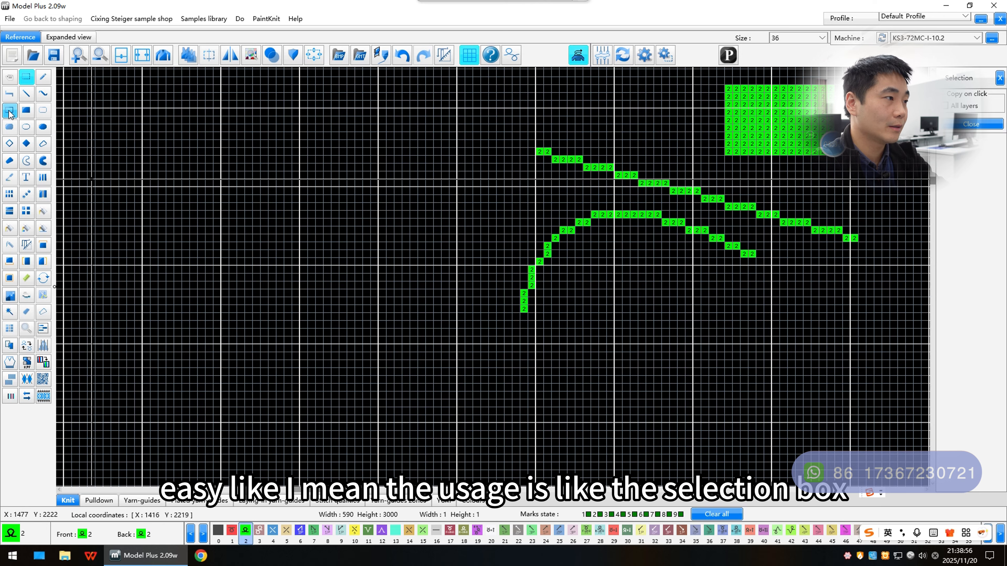
{"action": "left_click", "coordinate": [10, 112]}
{"action": "left_click", "coordinate": [209, 175]}
{"action": "left_click", "coordinate": [342, 277]}
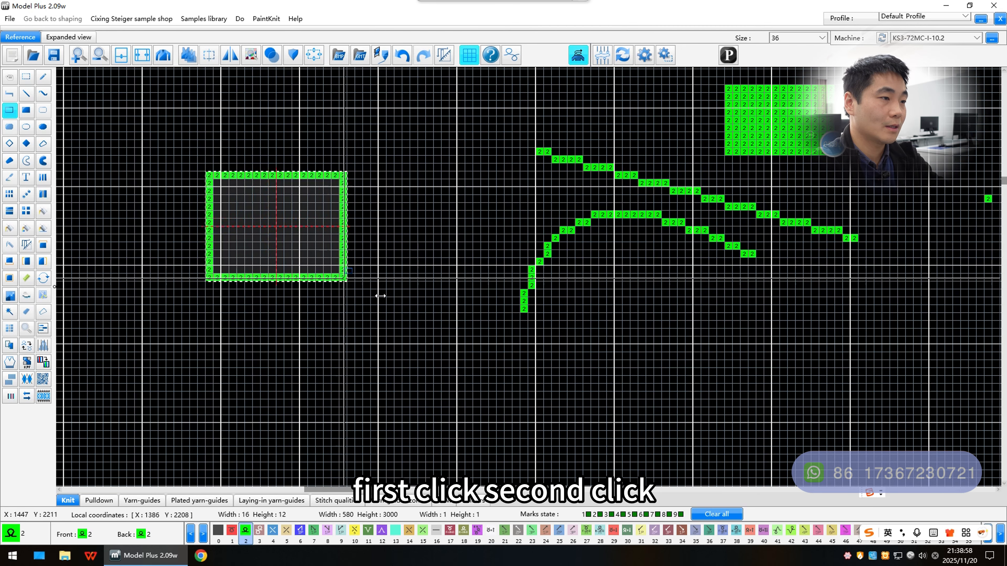
Step: Complete the hollow rectangle at about 30 by 19 stitches, and draw a solid rectangle about 25 by 12 stitches
{"action": "left_click", "coordinate": [456, 333]}
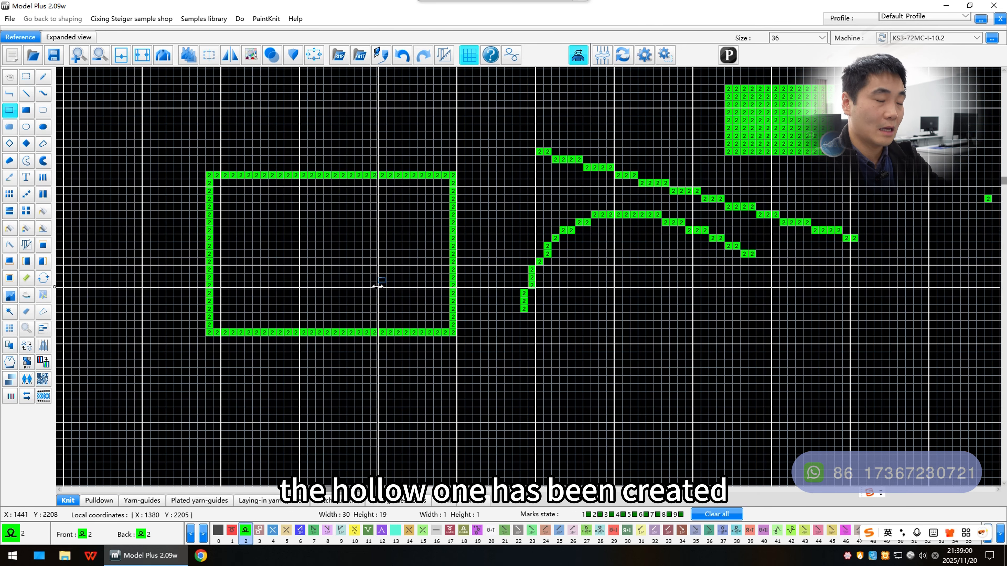
{"action": "left_click", "coordinate": [23, 112]}
{"action": "scroll", "coordinate": [486, 277], "scroll_direction": "down", "scroll_amount": 2}
{"action": "scroll", "coordinate": [488, 283], "scroll_direction": "up", "scroll_amount": 2}
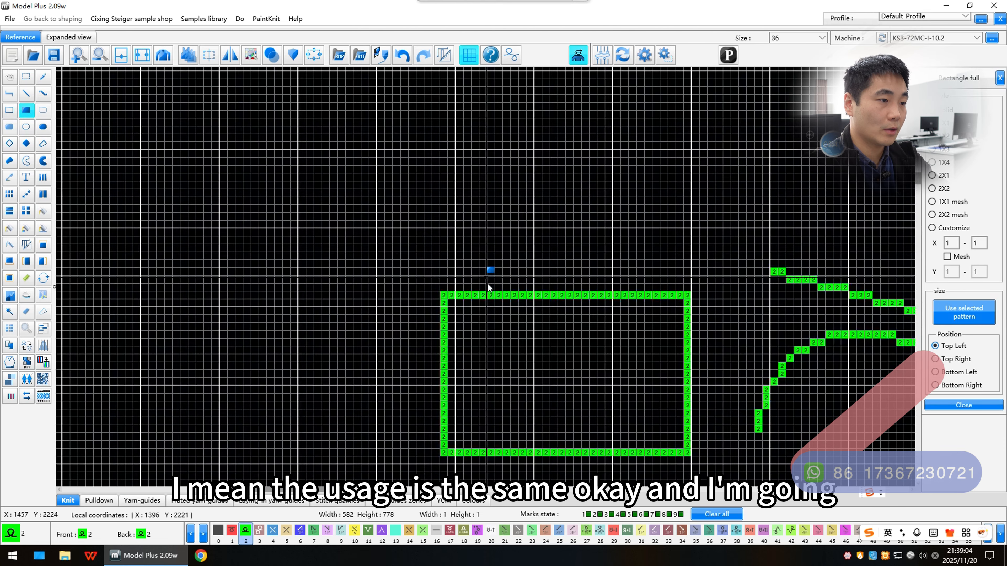
{"action": "left_click", "coordinate": [387, 156]}
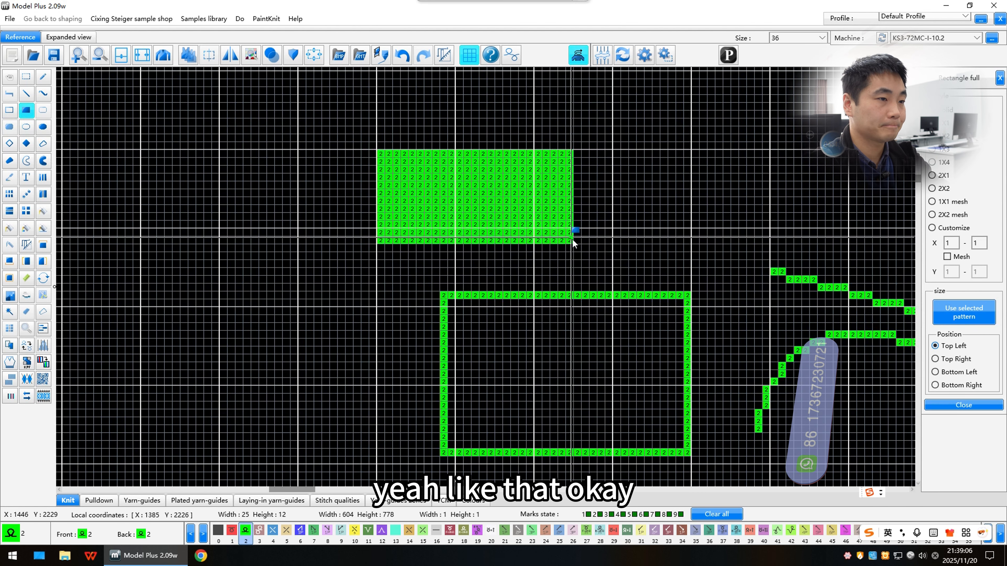
{"action": "left_click", "coordinate": [572, 241]}
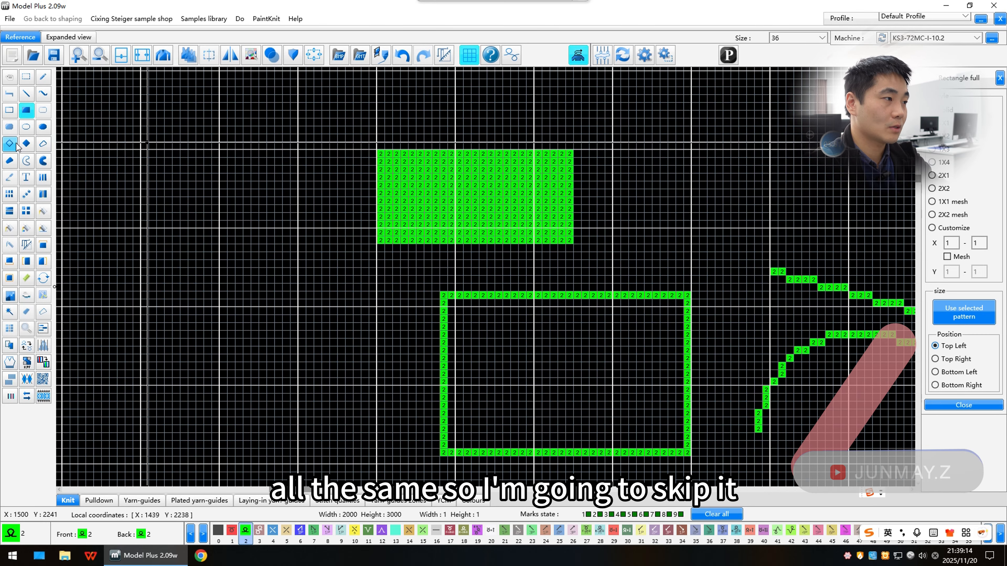
Step: Draw a closed five-point outline about 30 by 16 stitches with the Polylines tool
{"action": "left_click", "coordinate": [41, 150]}
{"action": "scroll", "coordinate": [162, 219], "scroll_direction": "down", "scroll_amount": 3}
{"action": "scroll", "coordinate": [530, 278], "scroll_direction": "up", "scroll_amount": 4}
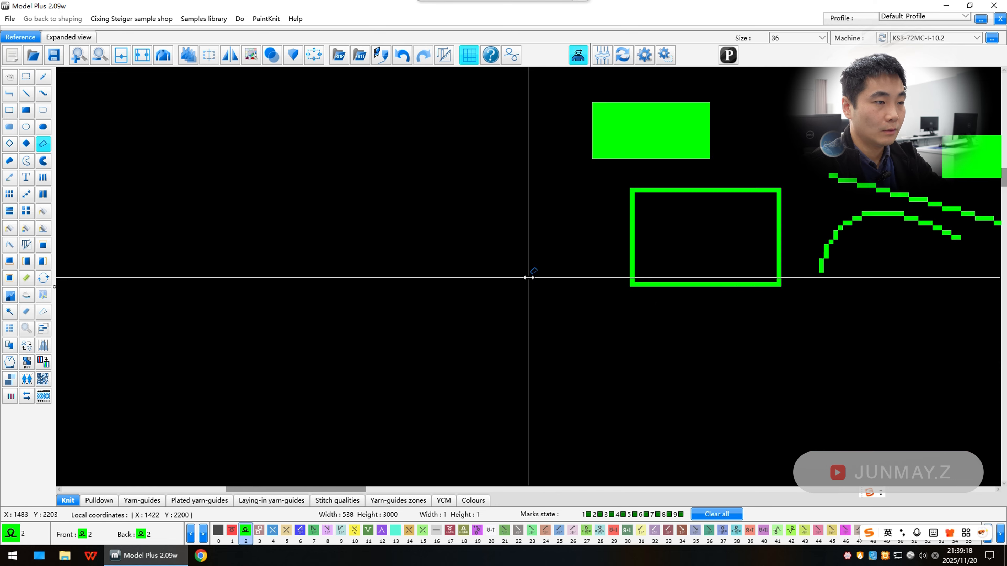
{"action": "scroll", "coordinate": [312, 184], "scroll_direction": "down", "scroll_amount": 2}
{"action": "left_click", "coordinate": [453, 186]}
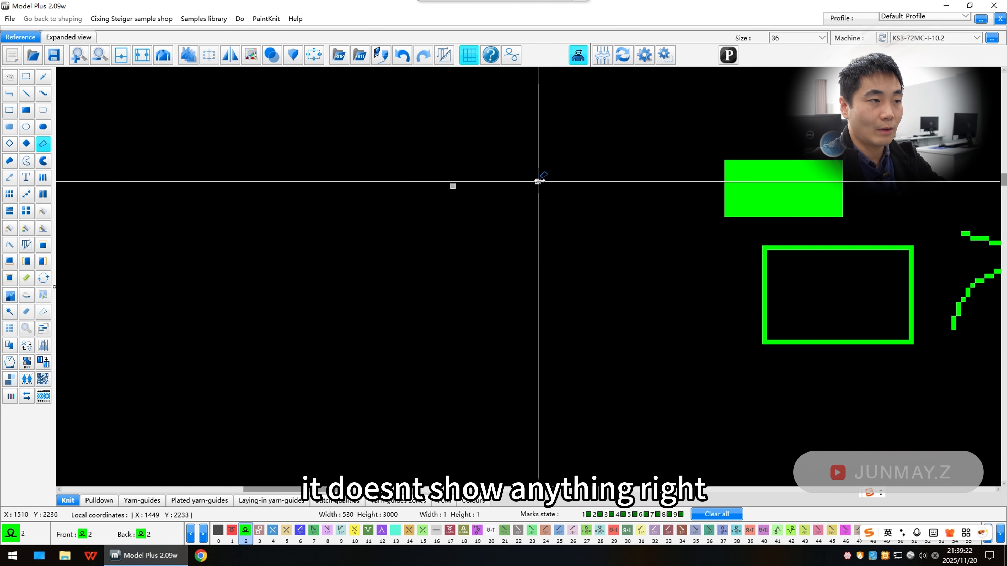
{"action": "scroll", "coordinate": [539, 178], "scroll_direction": "up", "scroll_amount": 2}
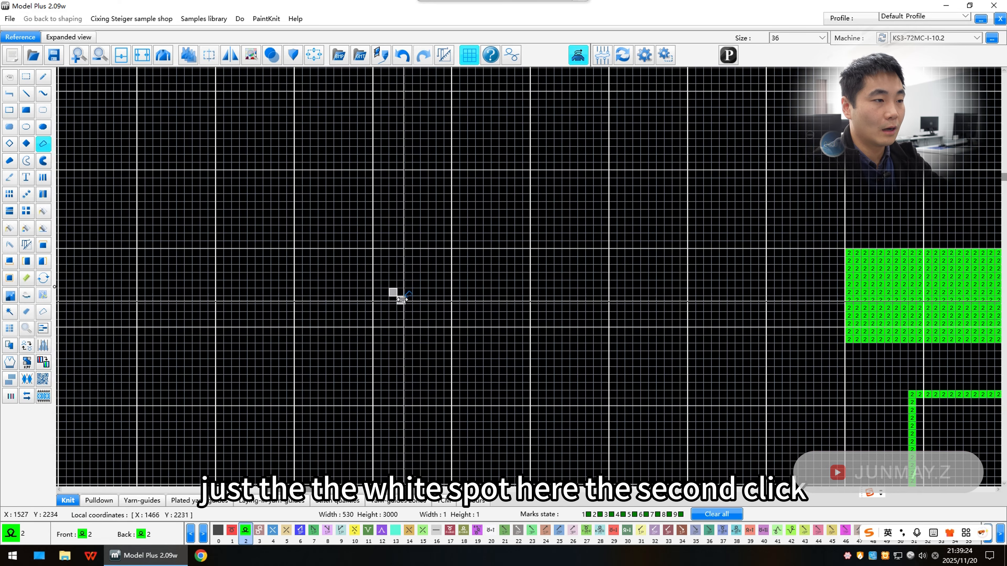
{"action": "left_click", "coordinate": [613, 230]}
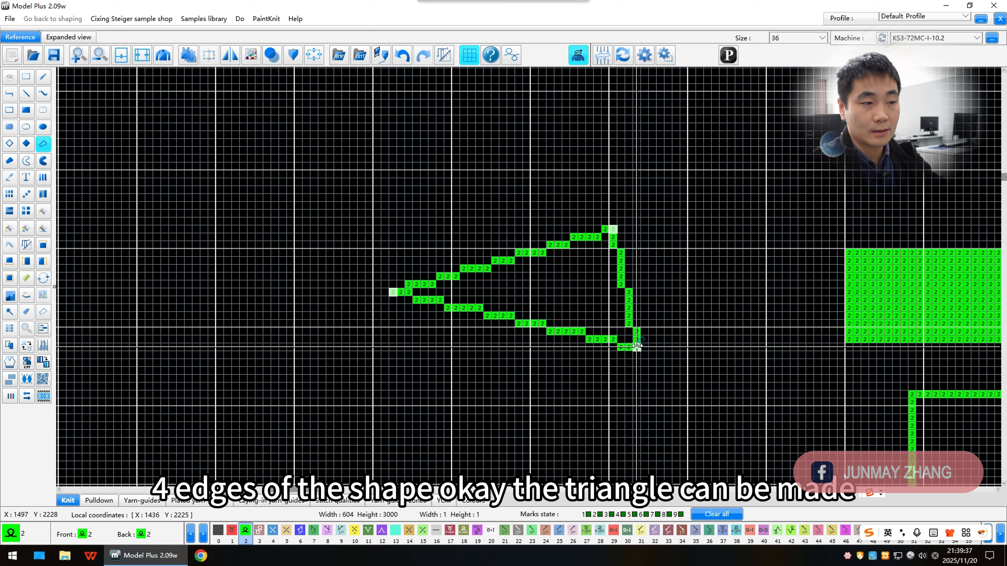
{"action": "left_click", "coordinate": [637, 347]}
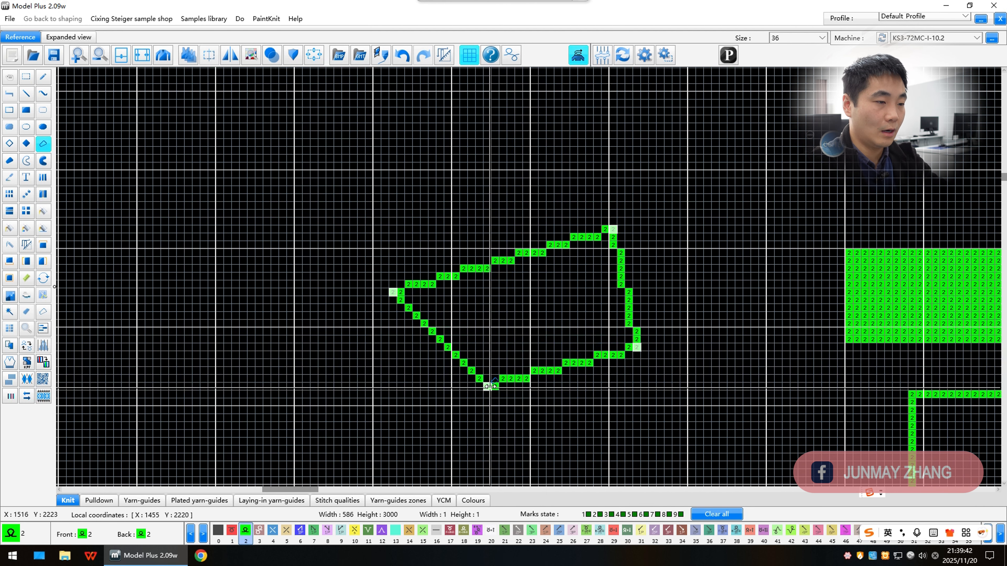
{"action": "left_click", "coordinate": [495, 401]}
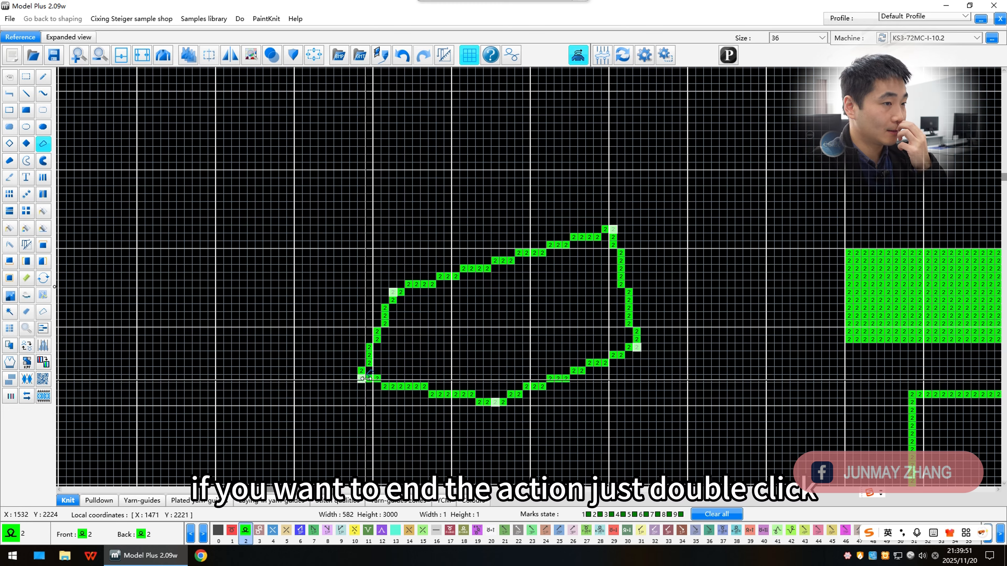
{"action": "double_click", "coordinate": [365, 378]}
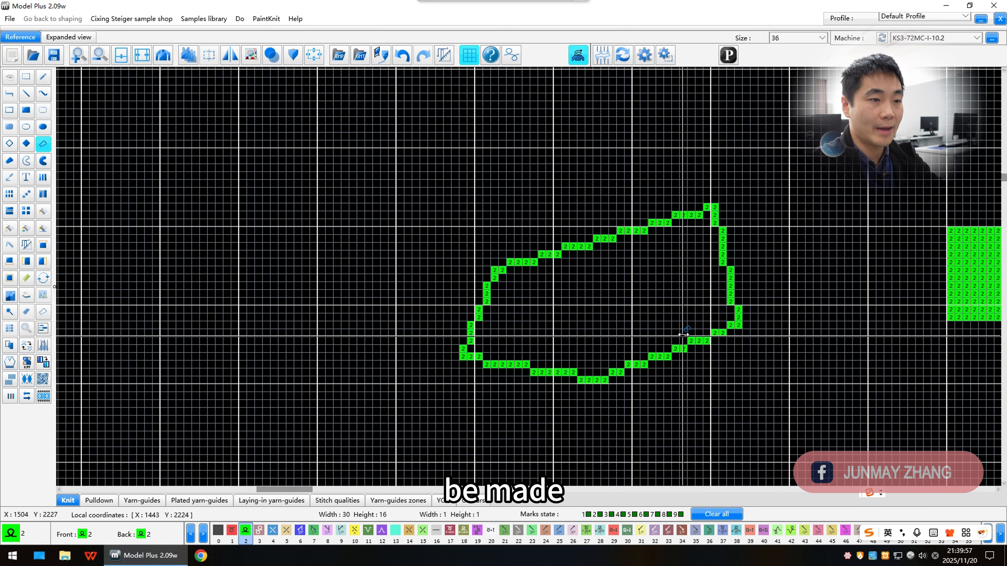
Step: Draw a filled four-point polygon of colour 2 with the solid polyline tool
{"action": "scroll", "coordinate": [531, 274], "scroll_direction": "down", "scroll_amount": 3}
{"action": "scroll", "coordinate": [530, 274], "scroll_direction": "up", "scroll_amount": 3}
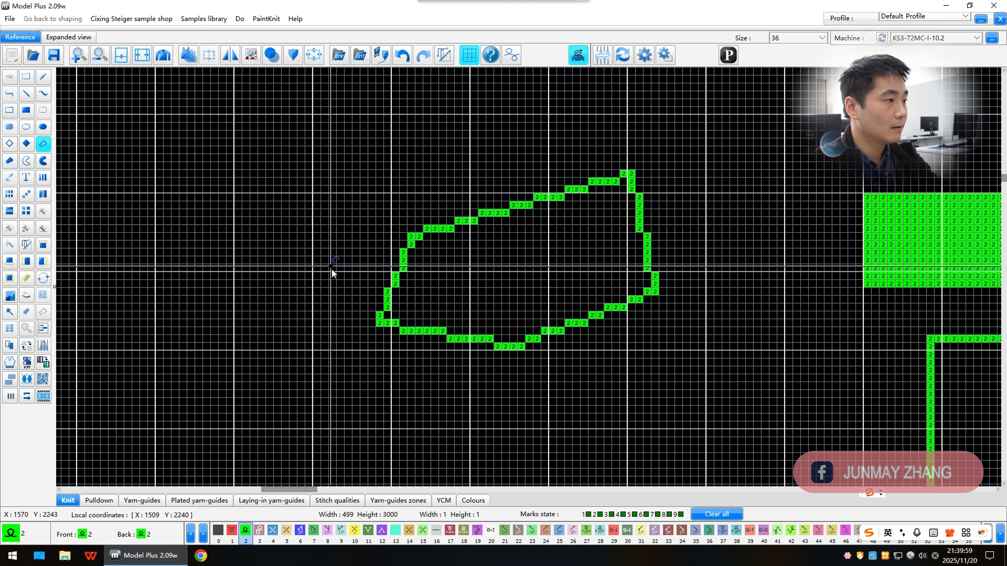
{"action": "scroll", "coordinate": [603, 208], "scroll_direction": "down", "scroll_amount": 4}
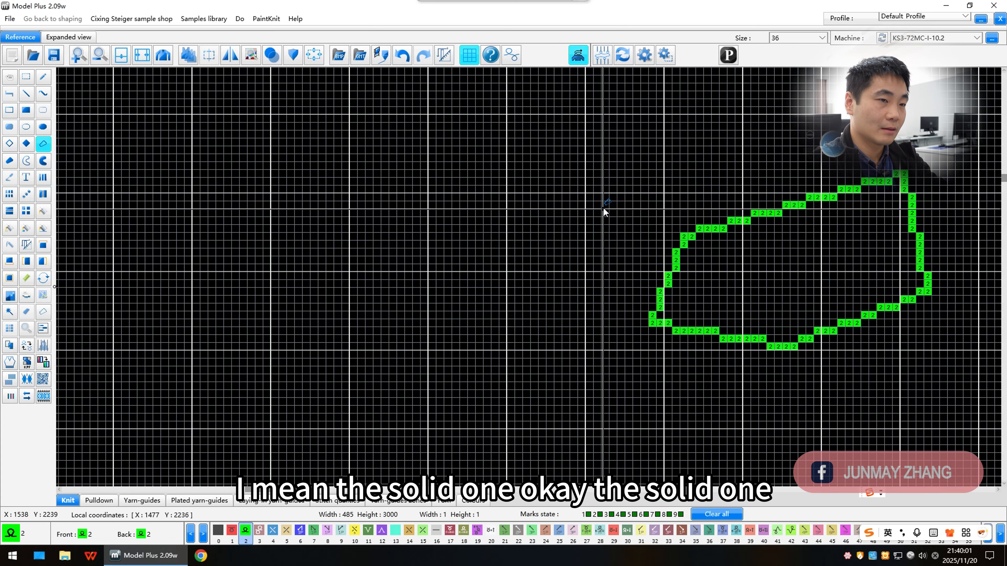
{"action": "left_click", "coordinate": [10, 160]}
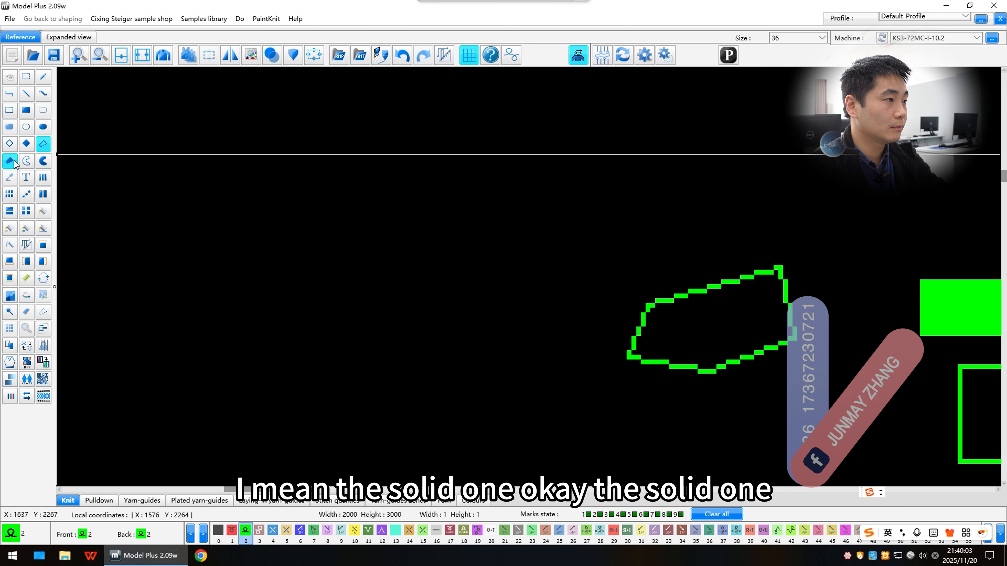
{"action": "scroll", "coordinate": [586, 224], "scroll_direction": "up", "scroll_amount": 4}
{"action": "left_click", "coordinate": [437, 172]}
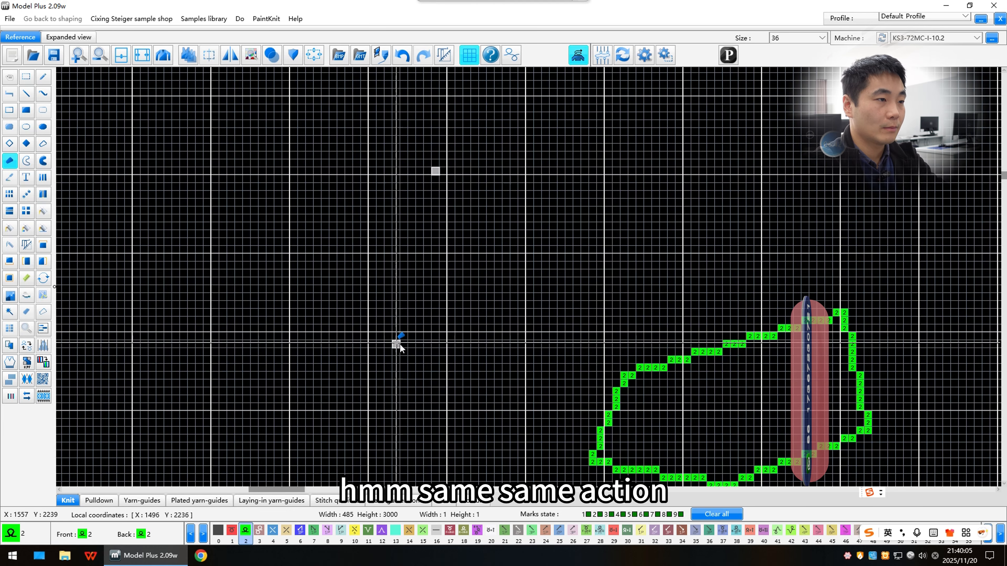
{"action": "left_click", "coordinate": [396, 343]}
{"action": "left_click", "coordinate": [616, 248]}
{"action": "double_click", "coordinate": [578, 111]}
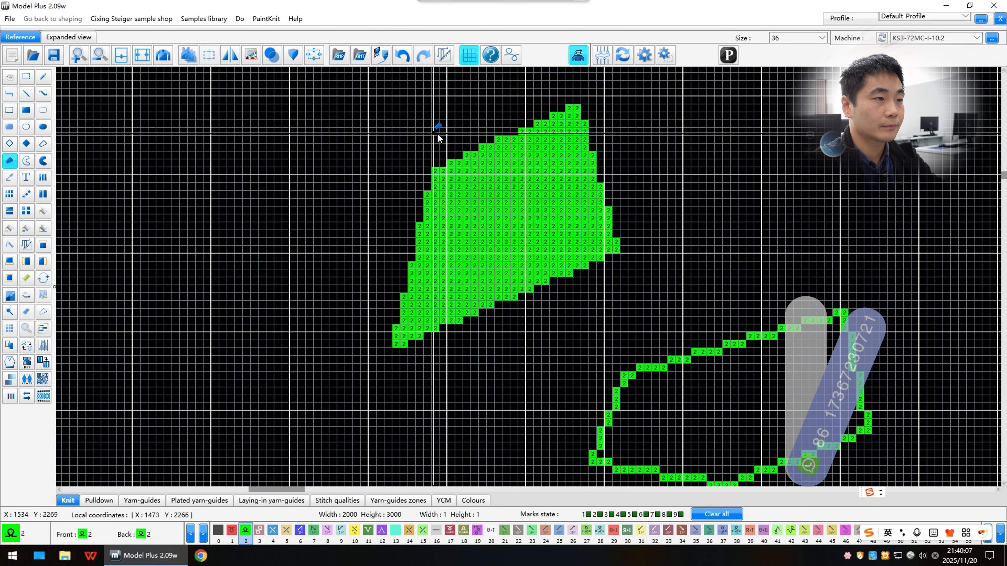
{"action": "scroll", "coordinate": [531, 285], "scroll_direction": "down", "scroll_amount": 4}
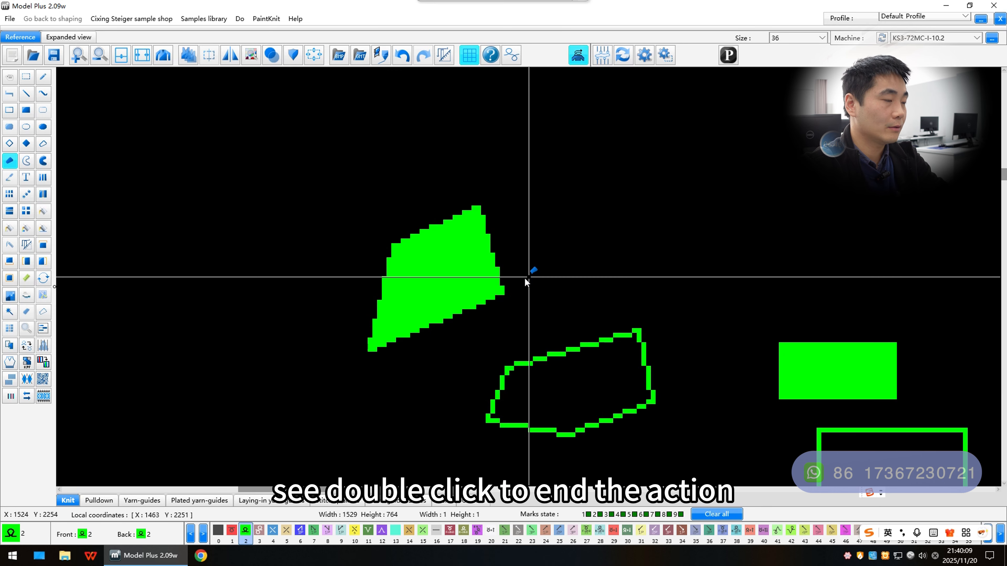
{"action": "scroll", "coordinate": [568, 281], "scroll_direction": "up", "scroll_amount": 4}
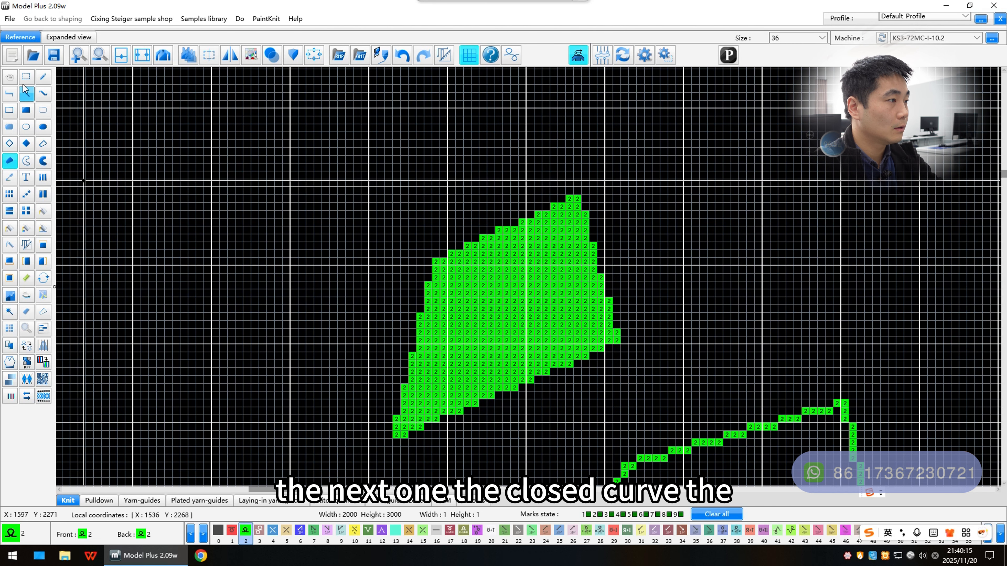
Step: Start the Text tool on the canvas and enter the text "cixing whole garmeng"
{"action": "left_click", "coordinate": [26, 76]}
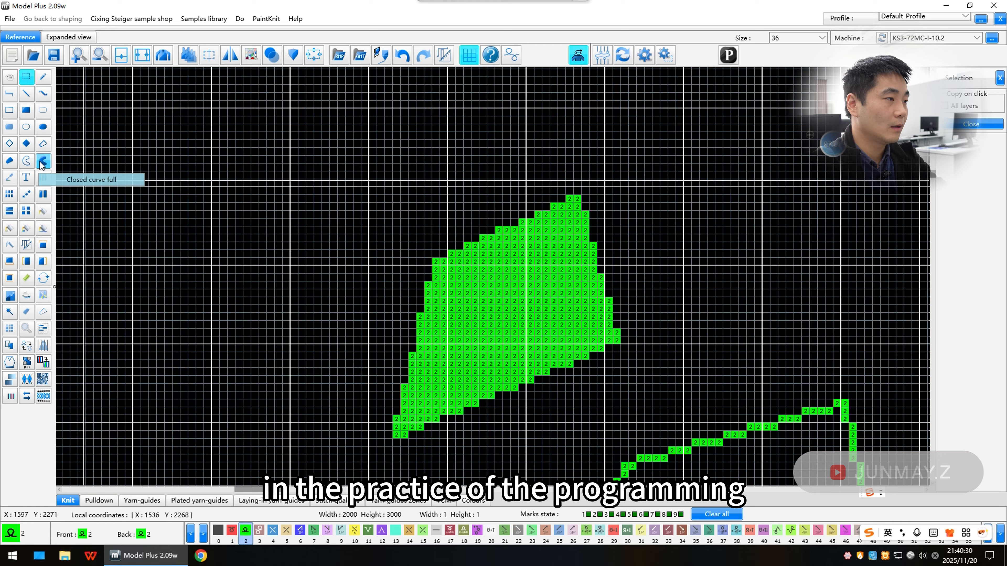
{"action": "left_click", "coordinate": [26, 179]}
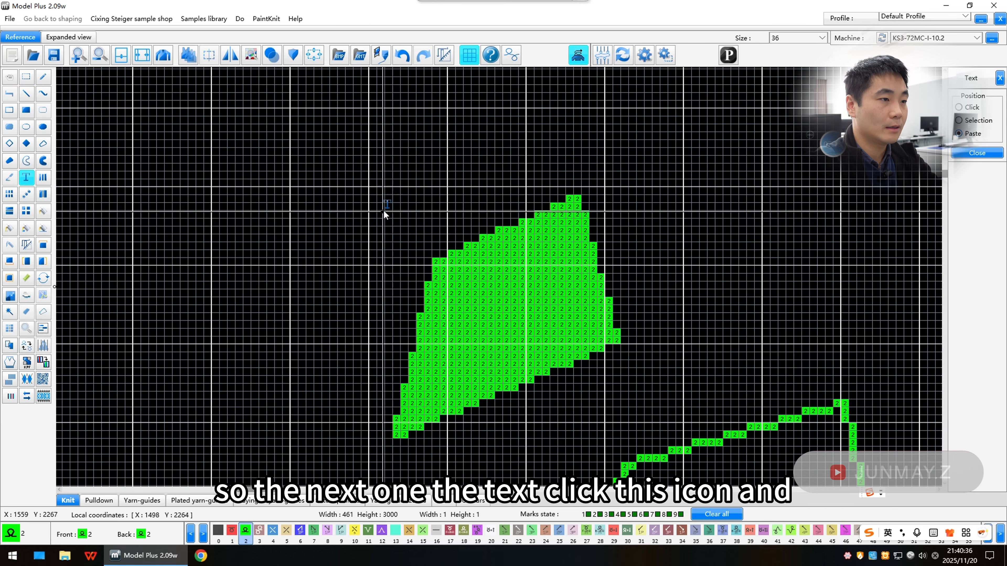
{"action": "scroll", "coordinate": [382, 212], "scroll_direction": "down", "scroll_amount": 2}
{"action": "scroll", "coordinate": [497, 279], "scroll_direction": "up", "scroll_amount": 2}
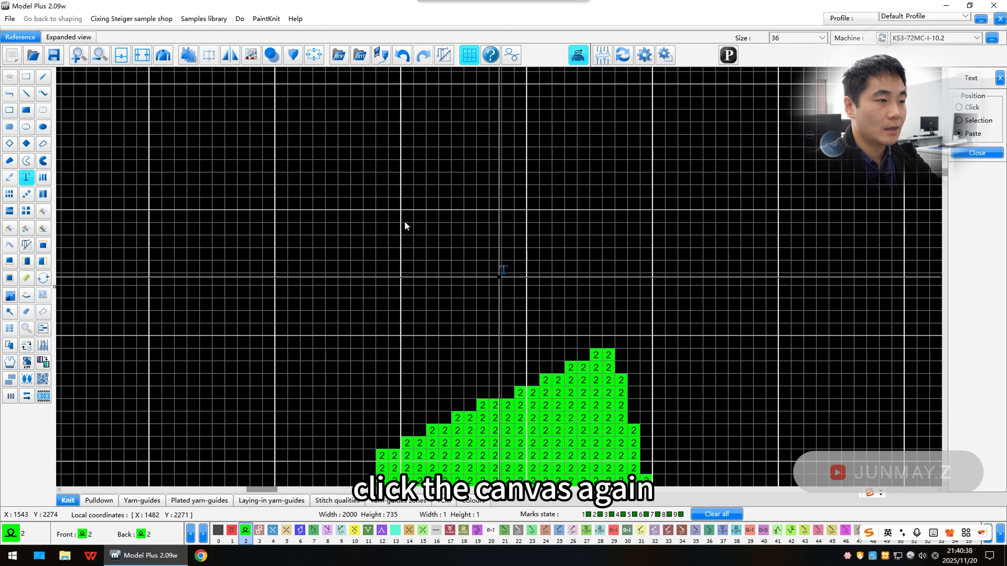
{"action": "left_click", "coordinate": [400, 213]}
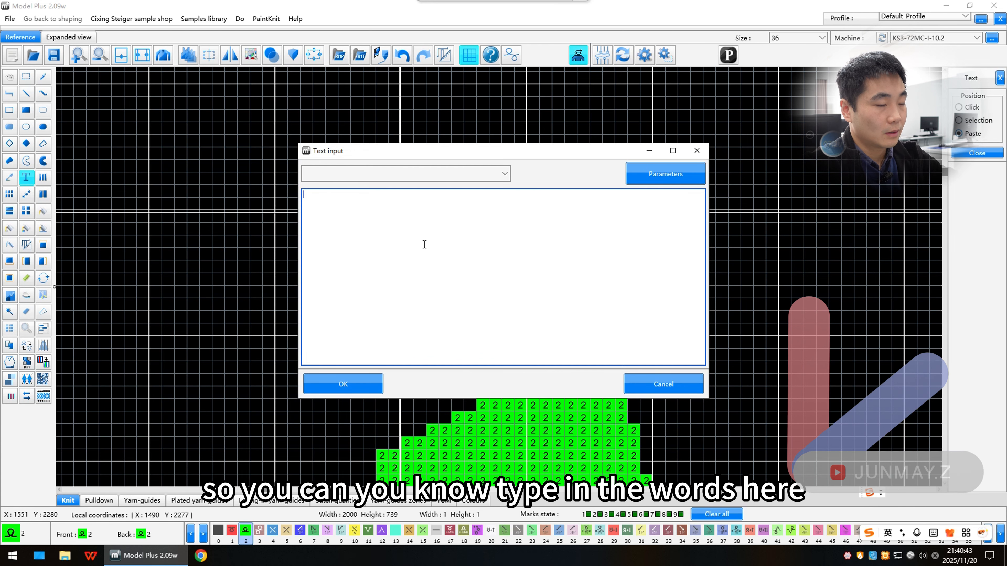
{"action": "type", "text": "type"}
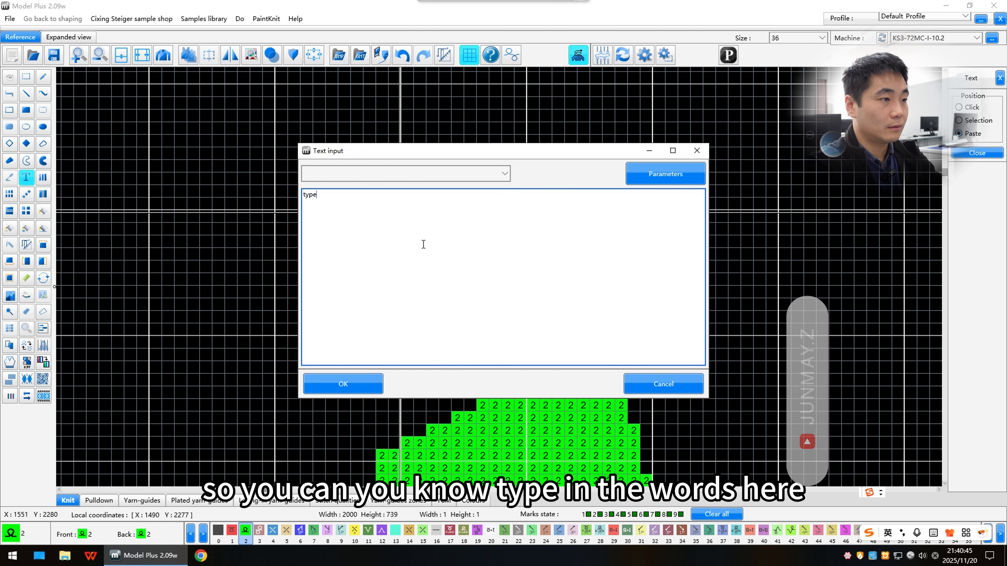
{"action": "key", "text": "BackSpace"}
{"action": "key", "text": "BackSpace"}
{"action": "key", "text": "BackSpace"}
{"action": "key", "text": "BackSpace"}
{"action": "type", "text": "cixing"}
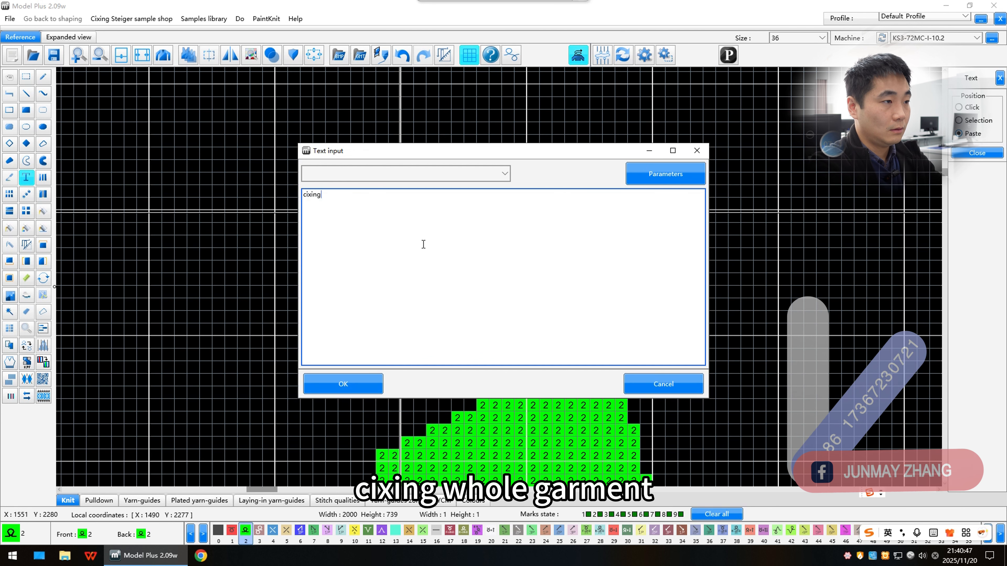
{"action": "type", "text": " whole garme"}
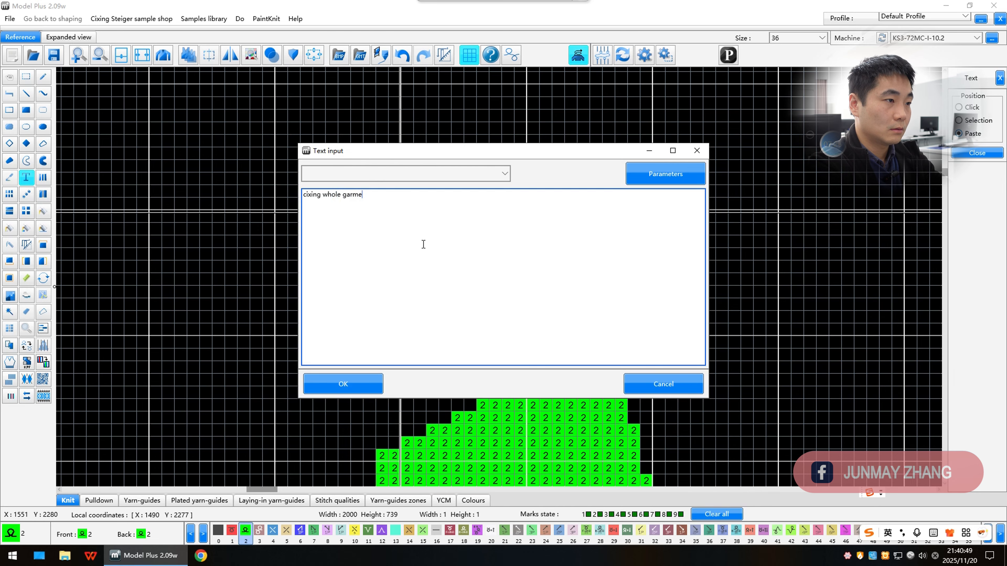
{"action": "type", "text": "ng"}
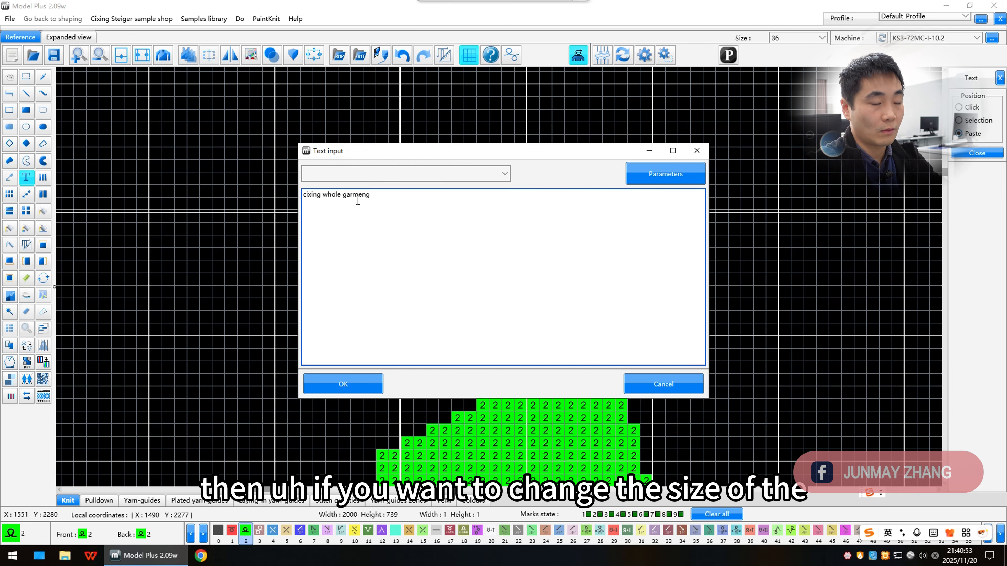
Step: Open the text parameters, accept the default font, and place the text on the canvas
{"action": "left_click", "coordinate": [683, 178]}
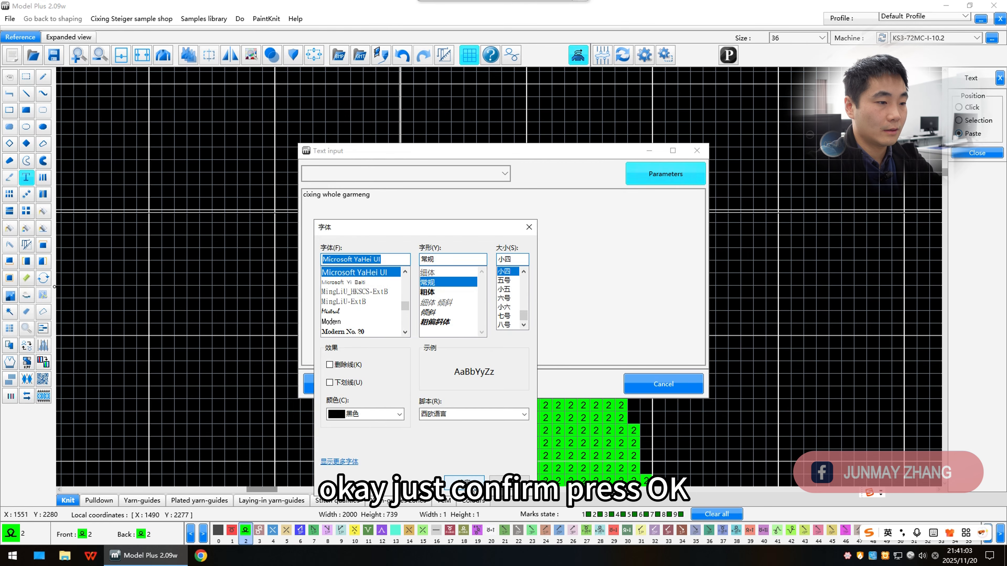
{"action": "left_click", "coordinate": [471, 481]}
{"action": "left_click", "coordinate": [361, 382]}
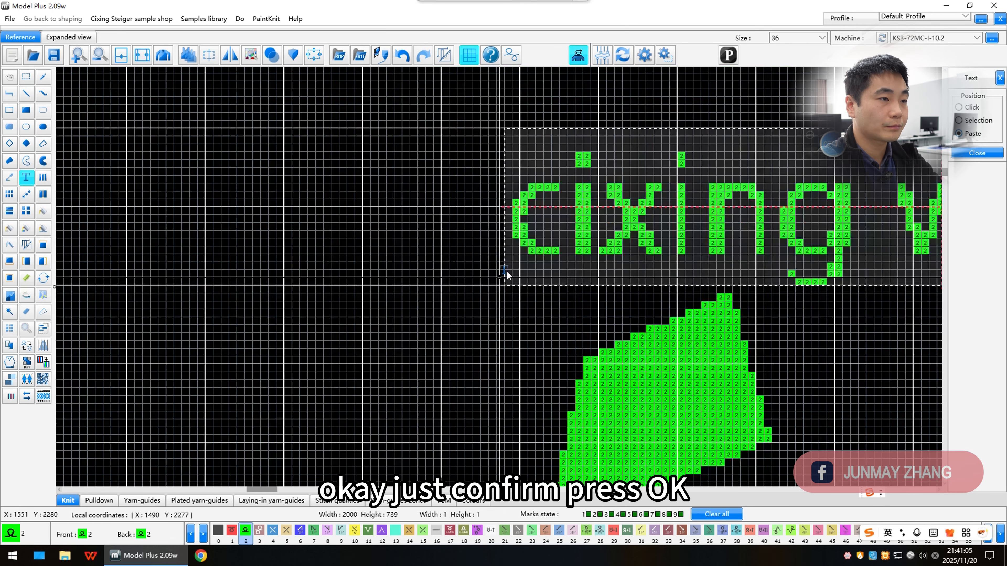
{"action": "scroll", "coordinate": [507, 271], "scroll_direction": "down", "scroll_amount": 5}
{"action": "scroll", "coordinate": [379, 269], "scroll_direction": "up", "scroll_amount": 3}
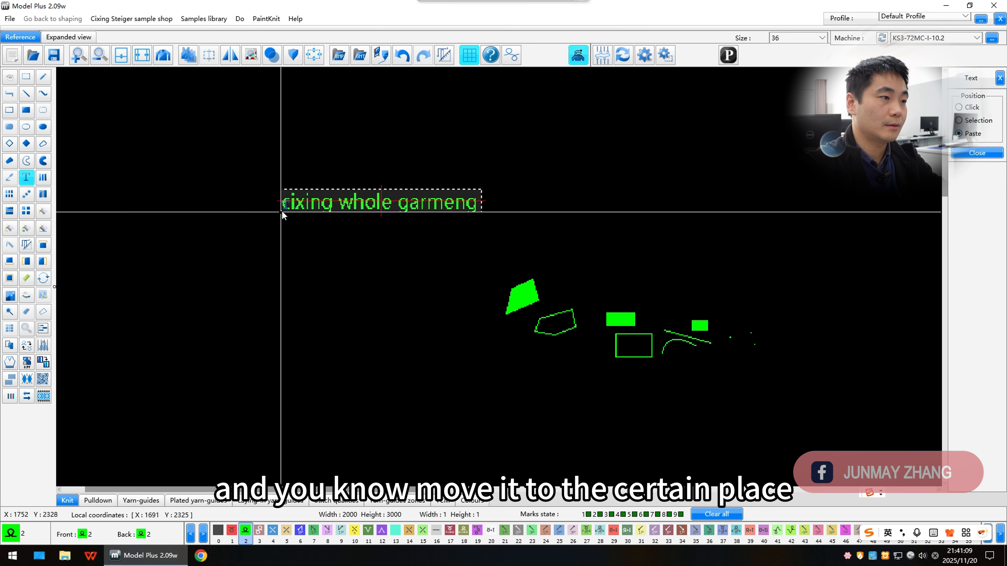
{"action": "scroll", "coordinate": [331, 218], "scroll_direction": "up", "scroll_amount": 2}
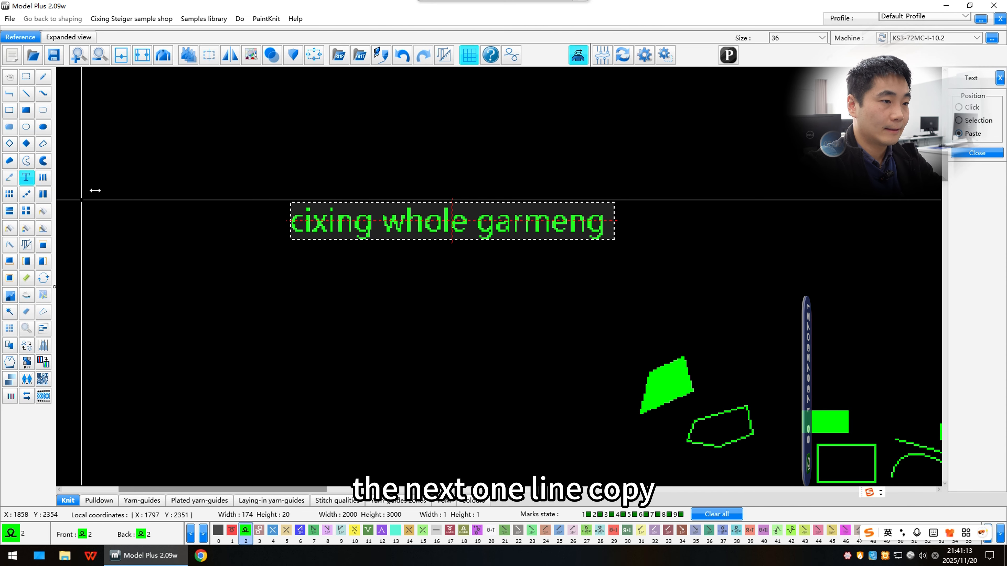
{"action": "scroll", "coordinate": [288, 270], "scroll_direction": "down", "scroll_amount": 2}
{"action": "scroll", "coordinate": [498, 274], "scroll_direction": "up", "scroll_amount": 5}
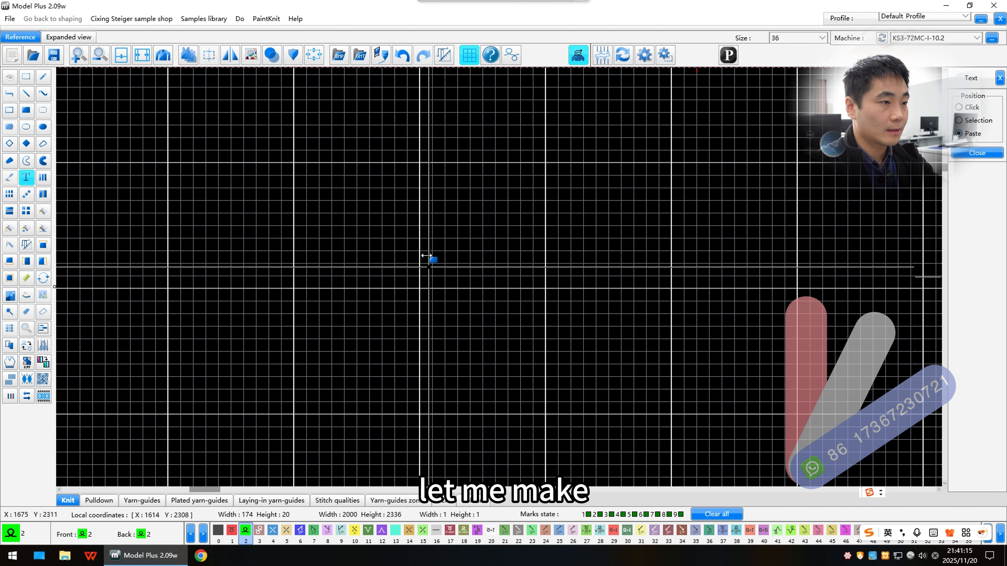
Step: Draw a 2 by 2 stitch block of colour 2 as a filled rectangle
{"action": "key", "text": "r"}
{"action": "mouse_move", "coordinate": [427, 243]}
{"action": "left_mouse_down"}
{"action": "mouse_move", "coordinate": [435, 258]}
{"action": "mouse_move", "coordinate": [440, 242]}
{"action": "left_mouse_up"}
{"action": "key", "text": "s"}
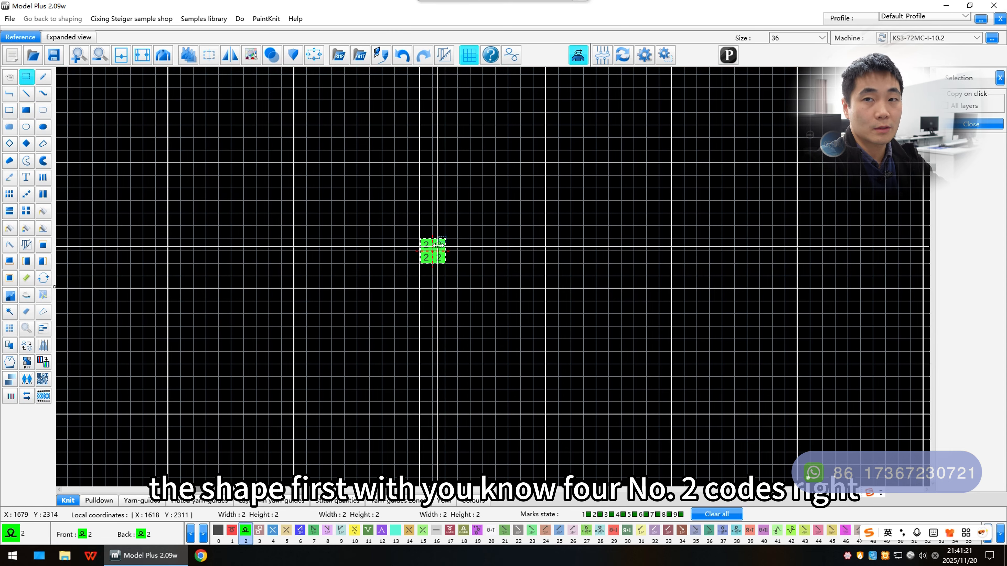
Step: Select the block and repeat it along a horizontal line with the line copy tool
{"action": "left_click", "coordinate": [435, 255]}
{"action": "left_click_drag", "start_coordinate": [427, 258], "coordinate": [439, 246]}
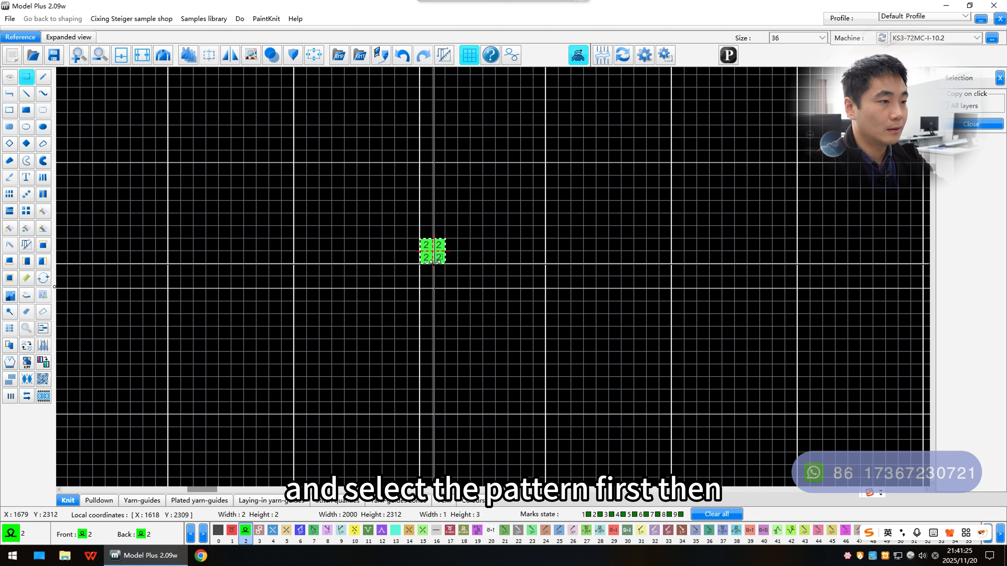
{"action": "left_click", "coordinate": [43, 180]}
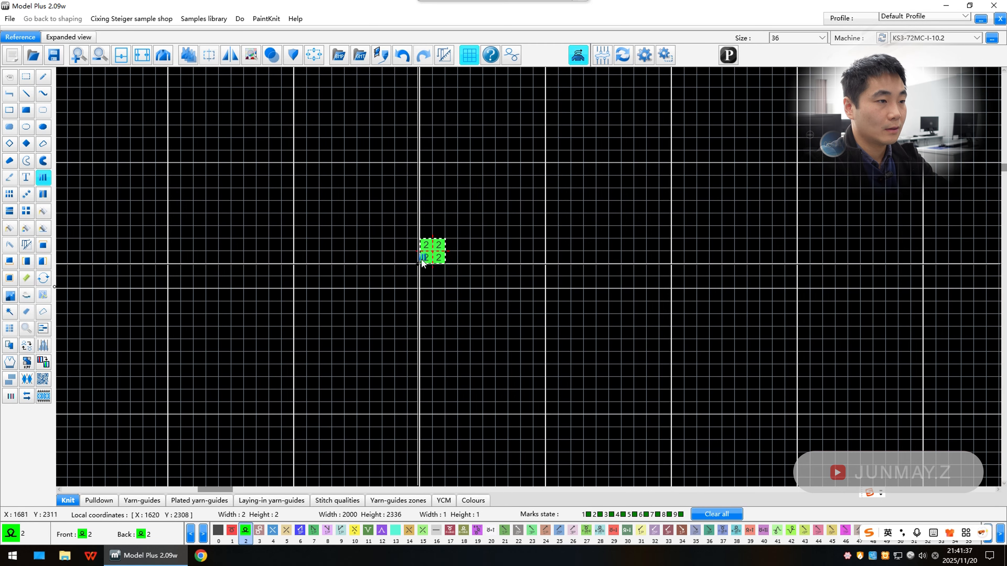
{"action": "left_click_drag", "start_coordinate": [432, 249], "coordinate": [655, 257]}
{"action": "scroll", "coordinate": [654, 257], "scroll_direction": "down", "scroll_amount": 2}
{"action": "left_click_drag", "start_coordinate": [531, 266], "coordinate": [673, 278]}
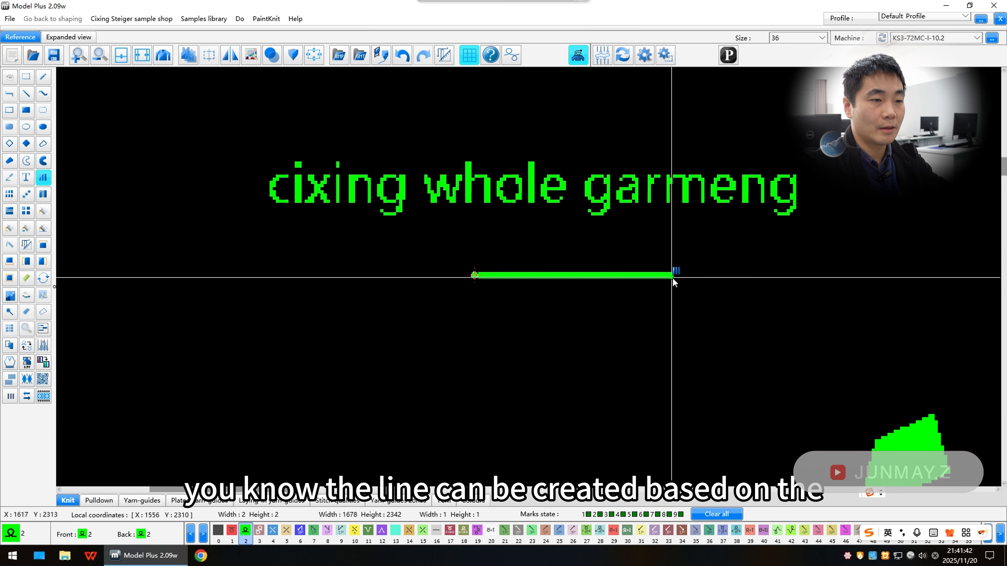
Step: Repeat the 2 by 2 block along a diagonal line running down to the right with line copy
{"action": "scroll", "coordinate": [673, 277], "scroll_direction": "up", "scroll_amount": 2}
{"action": "left_click_drag", "start_coordinate": [529, 276], "coordinate": [542, 269]}
{"action": "scroll", "coordinate": [542, 269], "scroll_direction": "down", "scroll_amount": 3}
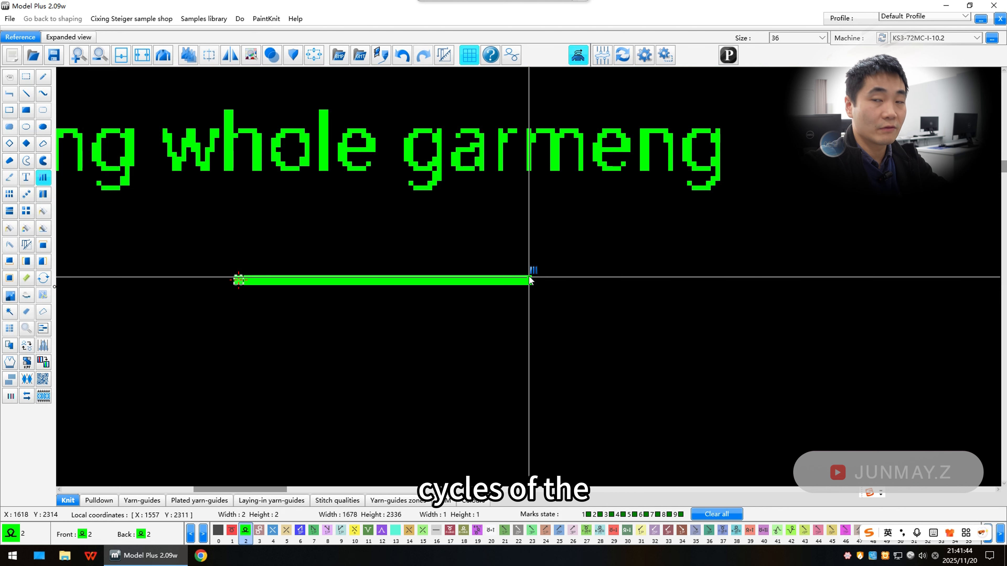
{"action": "left_click_drag", "start_coordinate": [531, 280], "coordinate": [567, 366]}
{"action": "scroll", "coordinate": [341, 326], "scroll_direction": "up", "scroll_amount": 2}
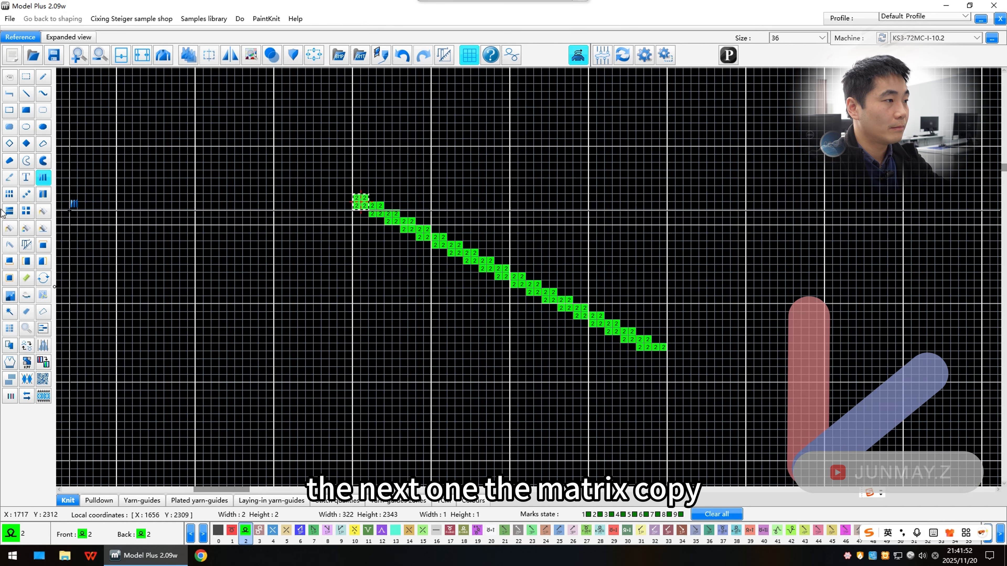
Step: Fill a rectangular area with copies of the block using Matrix copy
{"action": "left_click", "coordinate": [10, 194]}
{"action": "scroll", "coordinate": [516, 262], "scroll_direction": "up", "scroll_amount": 1}
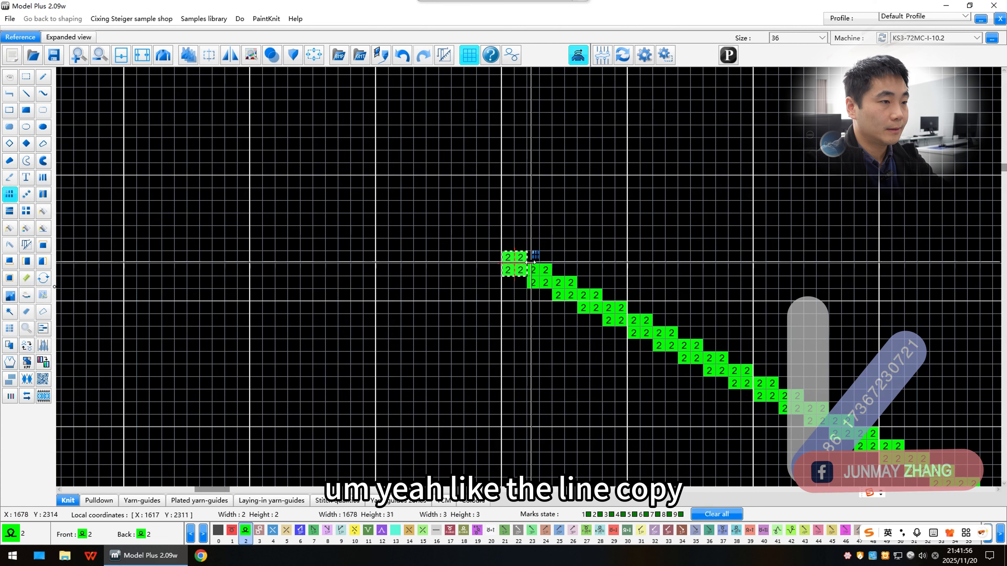
{"action": "left_click_drag", "start_coordinate": [508, 260], "coordinate": [516, 269]}
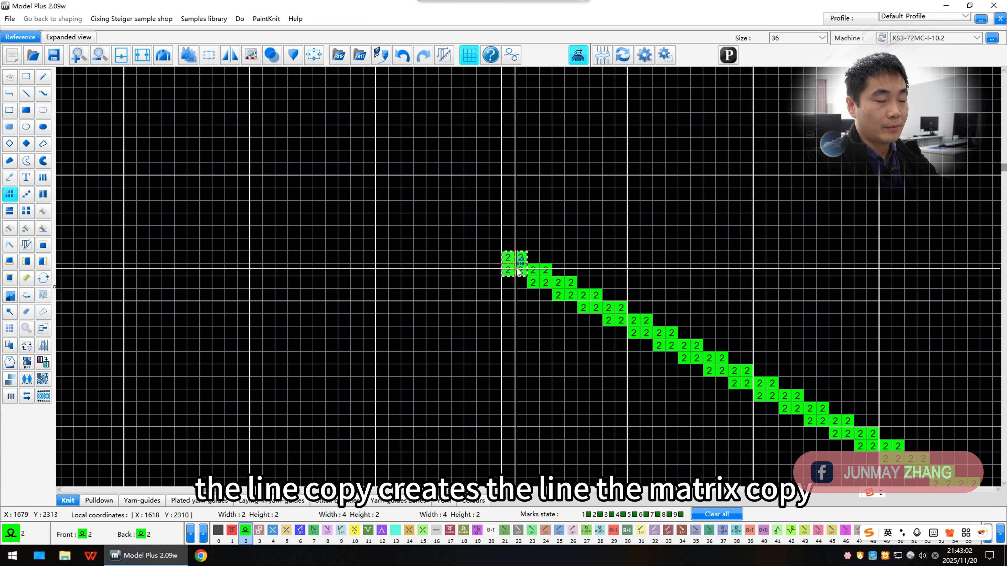
{"action": "left_click_drag", "start_coordinate": [516, 270], "coordinate": [547, 278]}
{"action": "scroll", "coordinate": [574, 153], "scroll_direction": "down", "scroll_amount": 2}
{"action": "scroll", "coordinate": [582, 250], "scroll_direction": "up", "scroll_amount": 3}
{"action": "scroll", "coordinate": [530, 277], "scroll_direction": "down", "scroll_amount": 1}
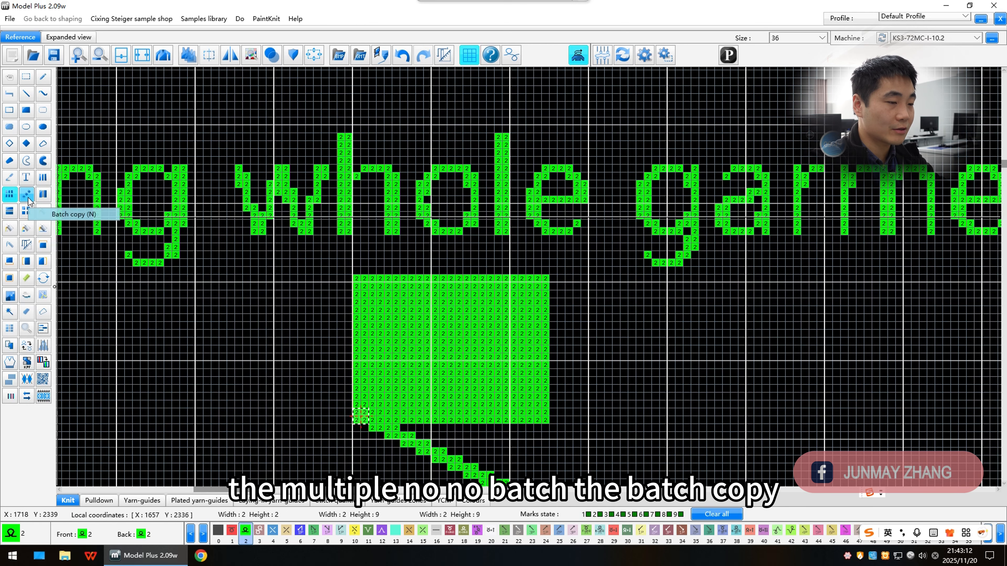
{"action": "scroll", "coordinate": [530, 270], "scroll_direction": "down", "scroll_amount": 3}
{"action": "scroll", "coordinate": [530, 270], "scroll_direction": "up", "scroll_amount": 3}
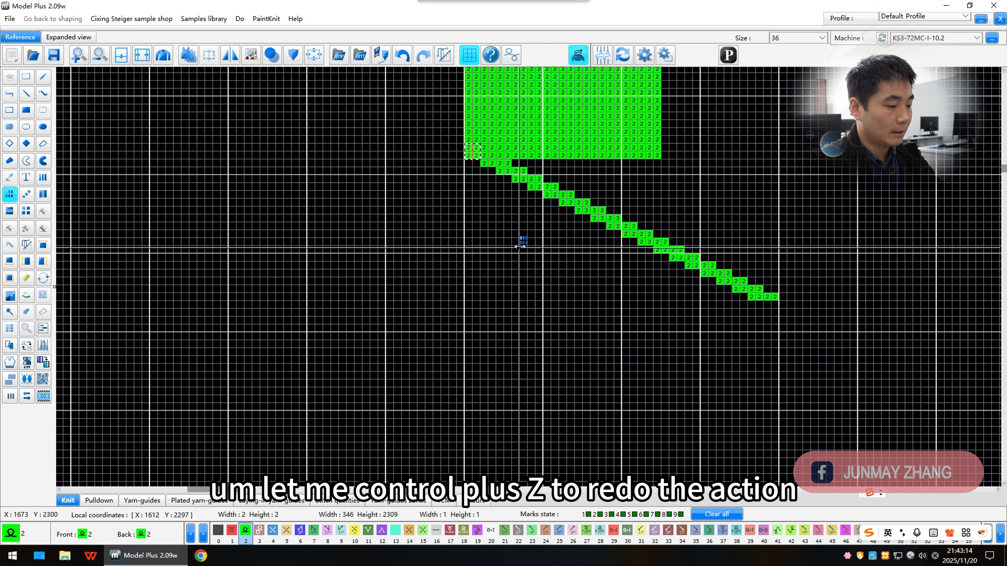
Step: Undo the matrix copy and the diagonal line copy, leaving only the single block
{"action": "key", "text": "ctrl+z"}
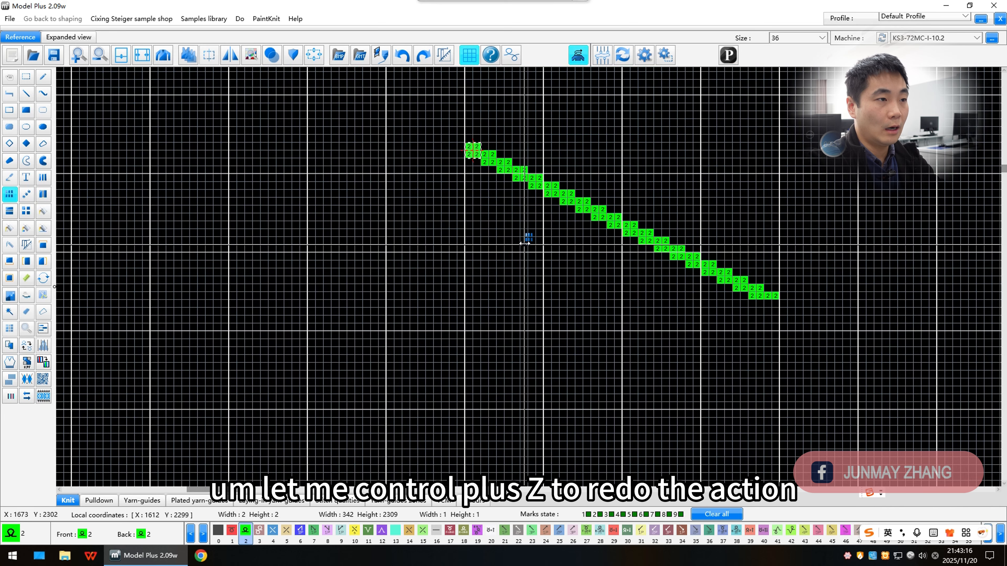
{"action": "key", "text": "ctrl+z"}
{"action": "scroll", "coordinate": [512, 268], "scroll_direction": "up", "scroll_amount": 2}
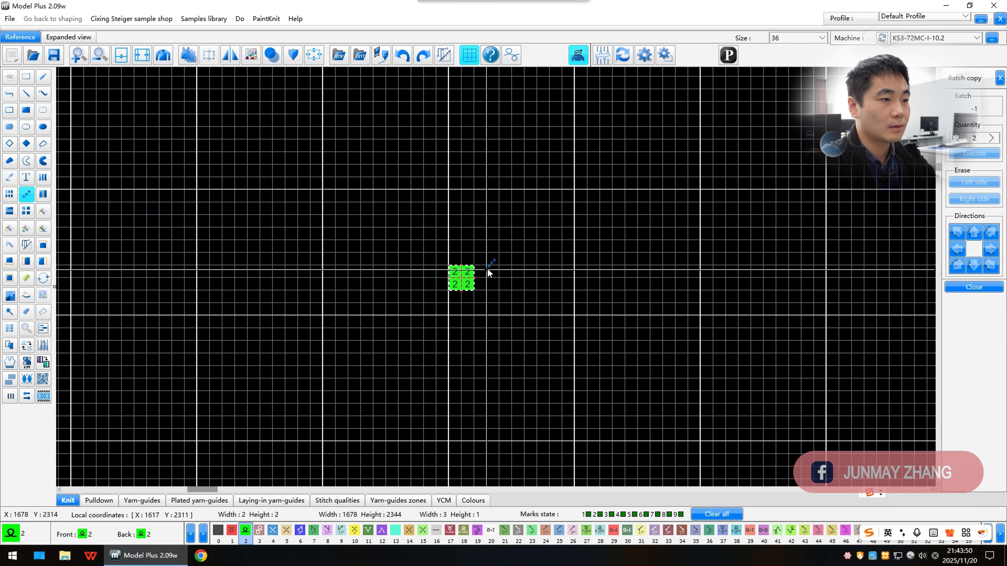
Step: Select the block with Batch copy and place the next copy diagonally up and to the right
{"action": "left_click", "coordinate": [483, 271]}
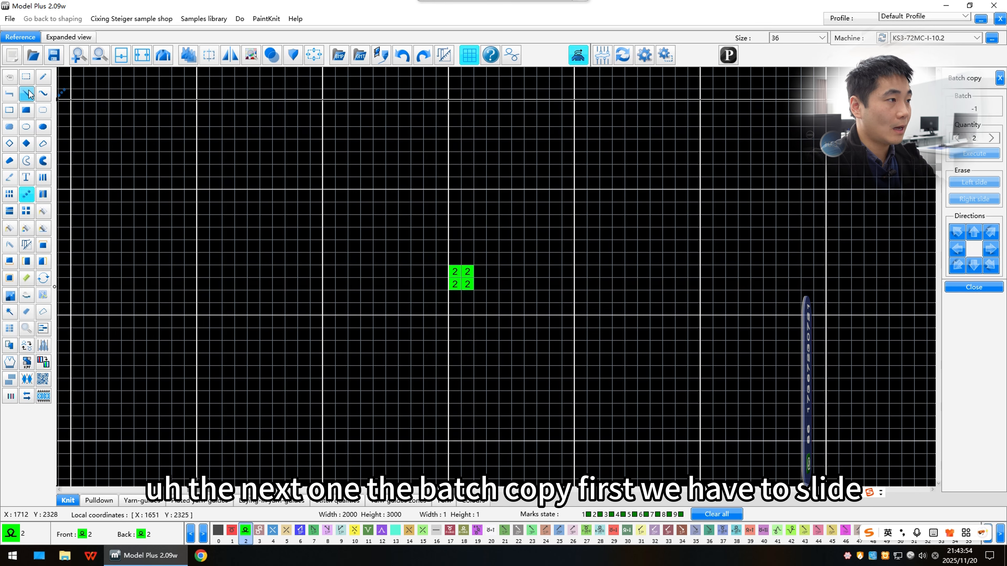
{"action": "left_click", "coordinate": [26, 76]}
{"action": "left_click_drag", "start_coordinate": [454, 288], "coordinate": [472, 277]}
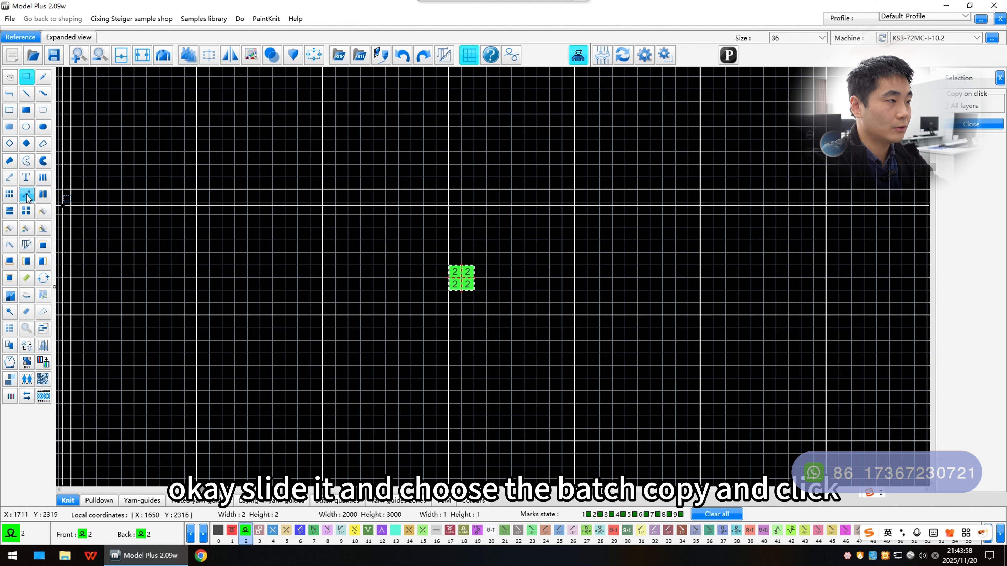
{"action": "left_click", "coordinate": [51, 210]}
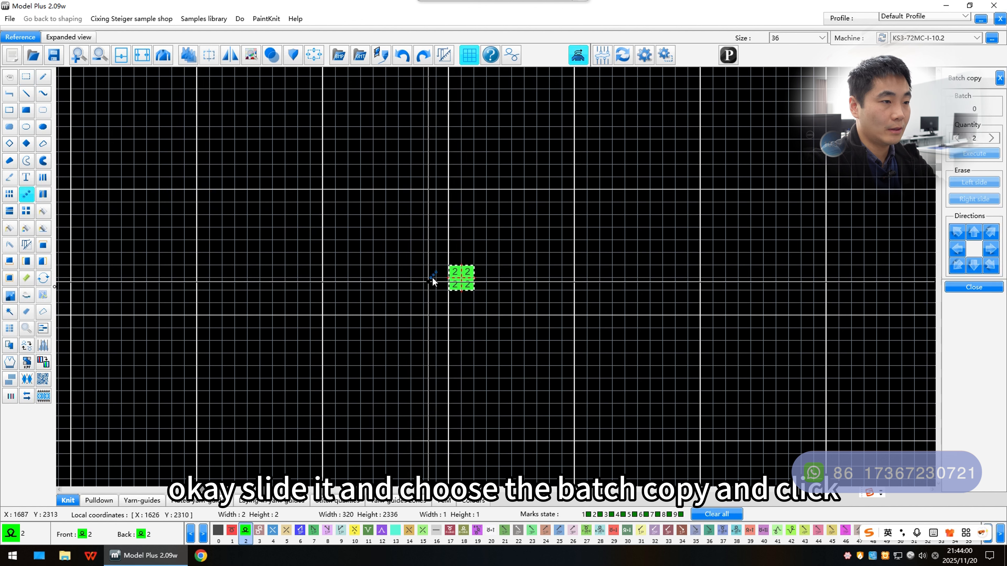
{"action": "left_click", "coordinate": [465, 282]}
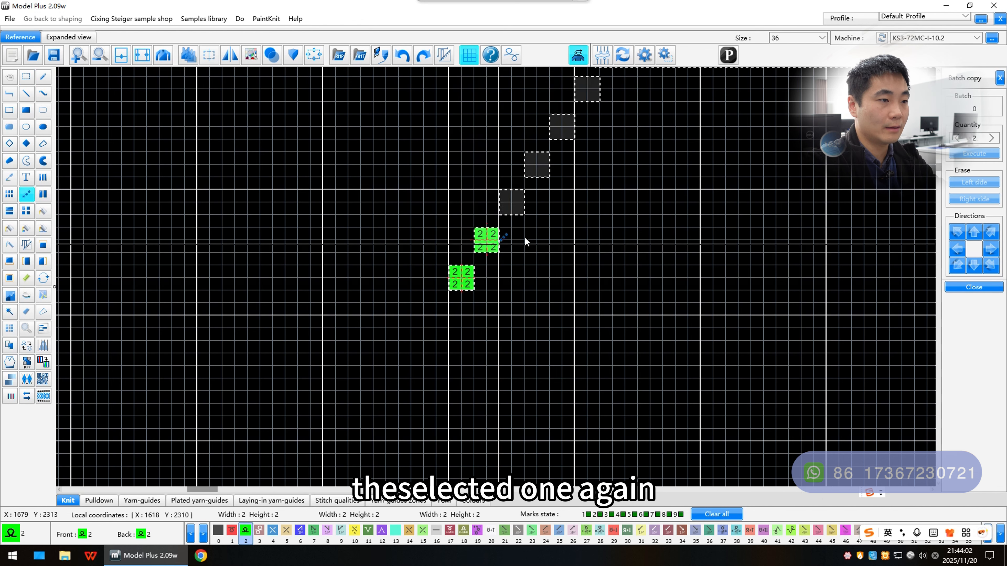
{"action": "scroll", "coordinate": [517, 235], "scroll_direction": "down", "scroll_amount": 1}
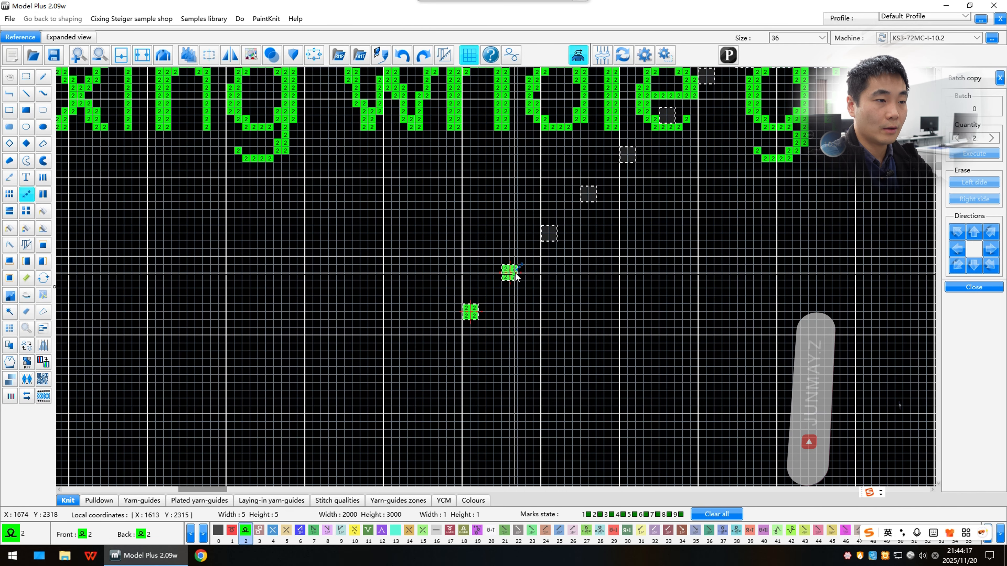
{"action": "left_click", "coordinate": [514, 274]}
Step: Set the batch copy quantity to 8, execute it, and leave the tool
{"action": "scroll", "coordinate": [496, 277], "scroll_direction": "down", "scroll_amount": 2}
{"action": "scroll", "coordinate": [496, 277], "scroll_direction": "up", "scroll_amount": 2}
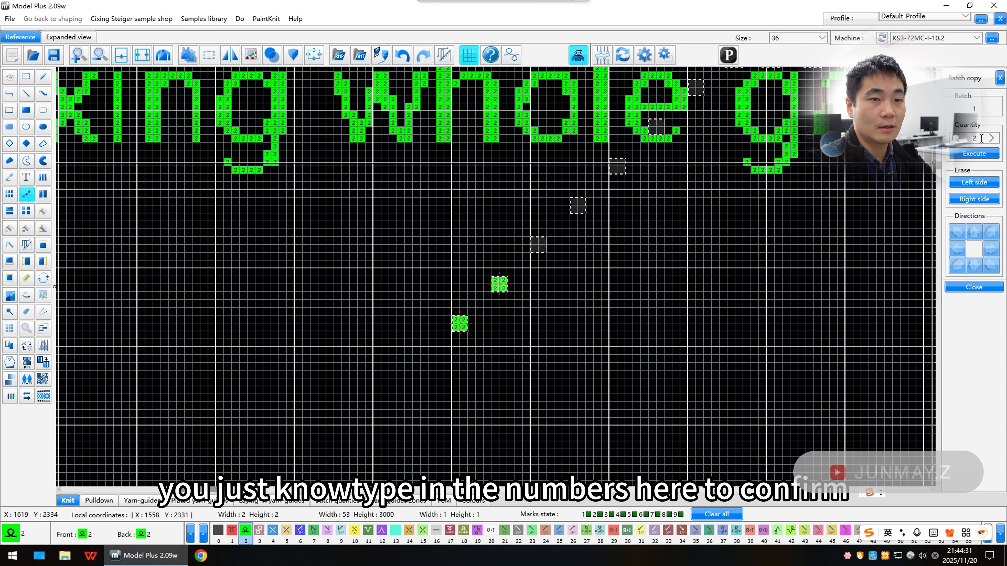
{"action": "type", "text": "8"}
{"action": "left_click", "coordinate": [974, 153]}
{"action": "scroll", "coordinate": [516, 278], "scroll_direction": "down", "scroll_amount": 3}
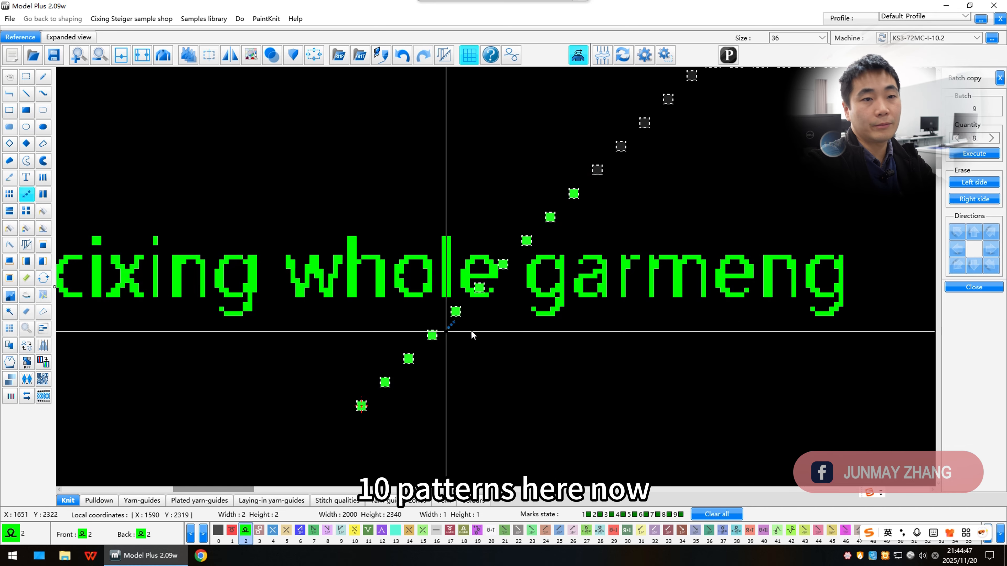
{"action": "right_click", "coordinate": [535, 295]}
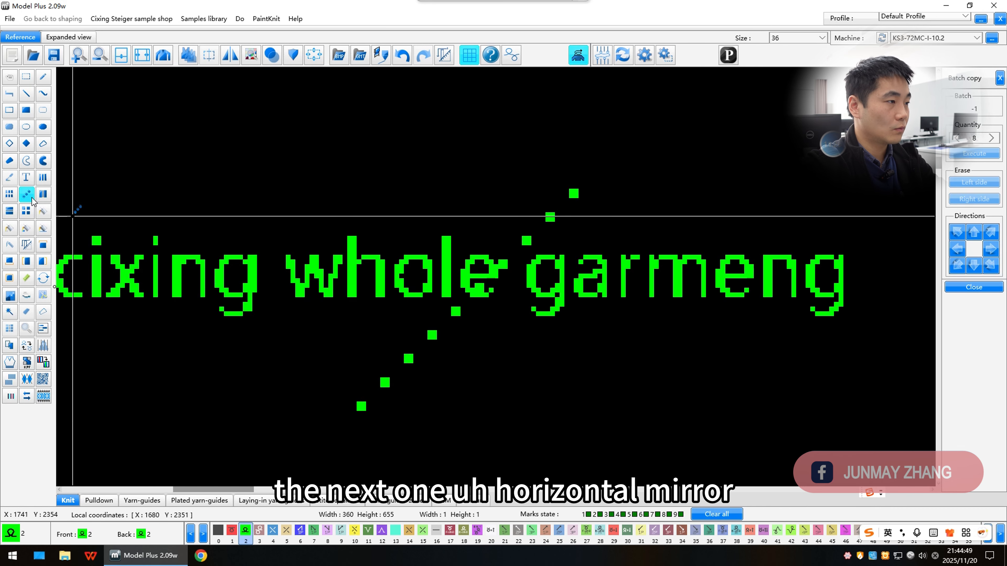
Step: Draw a narrow triangle outline of colour 2 lines near the top of the canvas
{"action": "scroll", "coordinate": [109, 231], "scroll_direction": "down", "scroll_amount": 3}
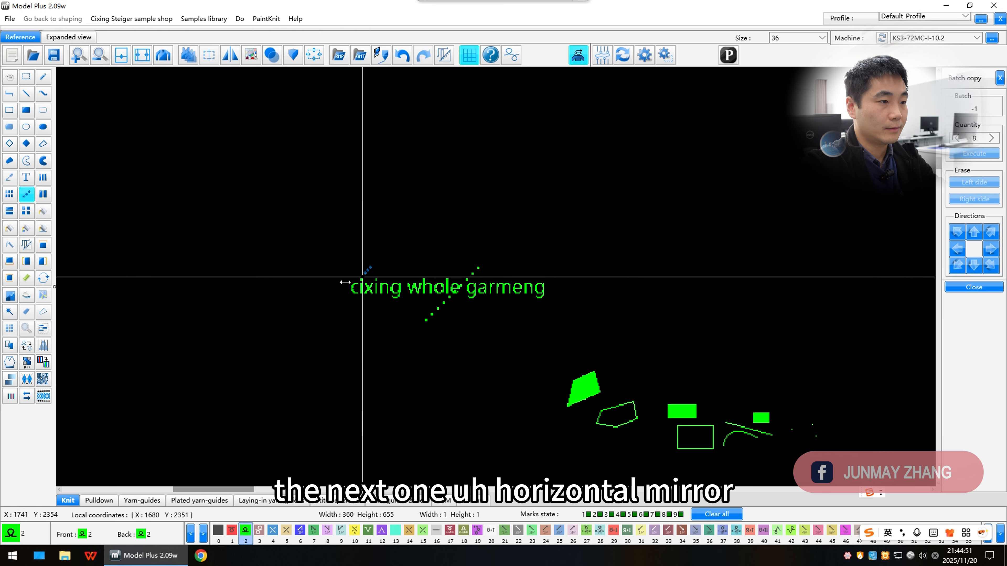
{"action": "scroll", "coordinate": [460, 390], "scroll_direction": "up", "scroll_amount": 2}
{"action": "scroll", "coordinate": [477, 267], "scroll_direction": "up", "scroll_amount": 3}
{"action": "left_click", "coordinate": [26, 93]}
{"action": "mouse_move", "coordinate": [470, 101]}
{"action": "left_mouse_down"}
{"action": "mouse_move", "coordinate": [469, 353]}
{"action": "mouse_move", "coordinate": [578, 180]}
{"action": "left_mouse_up"}
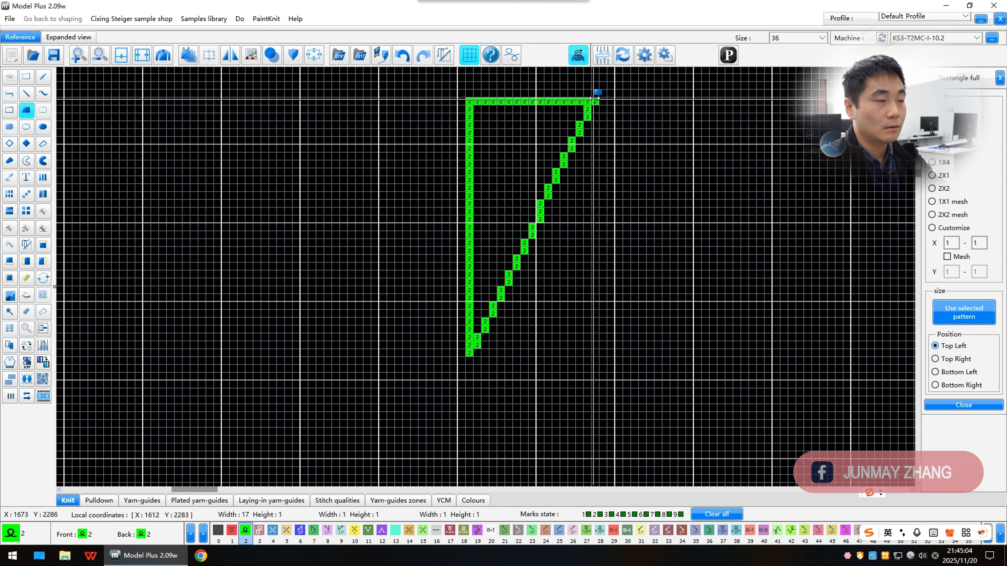
{"action": "left_click_drag", "start_coordinate": [594, 98], "coordinate": [594, 98]}
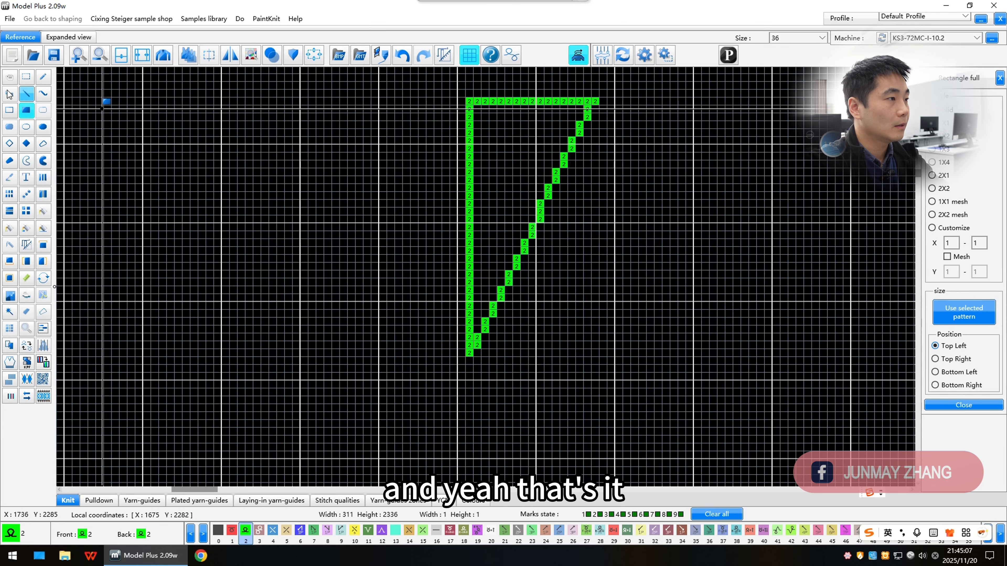
Step: Select the triangle and place a horizontally mirrored copy of it to the right
{"action": "left_click", "coordinate": [26, 77]}
{"action": "scroll", "coordinate": [270, 133], "scroll_direction": "down", "scroll_amount": 2}
{"action": "scroll", "coordinate": [662, 365], "scroll_direction": "up", "scroll_amount": 1}
{"action": "scroll", "coordinate": [493, 277], "scroll_direction": "down", "scroll_amount": 1}
{"action": "left_click_drag", "start_coordinate": [398, 136], "coordinate": [559, 349]}
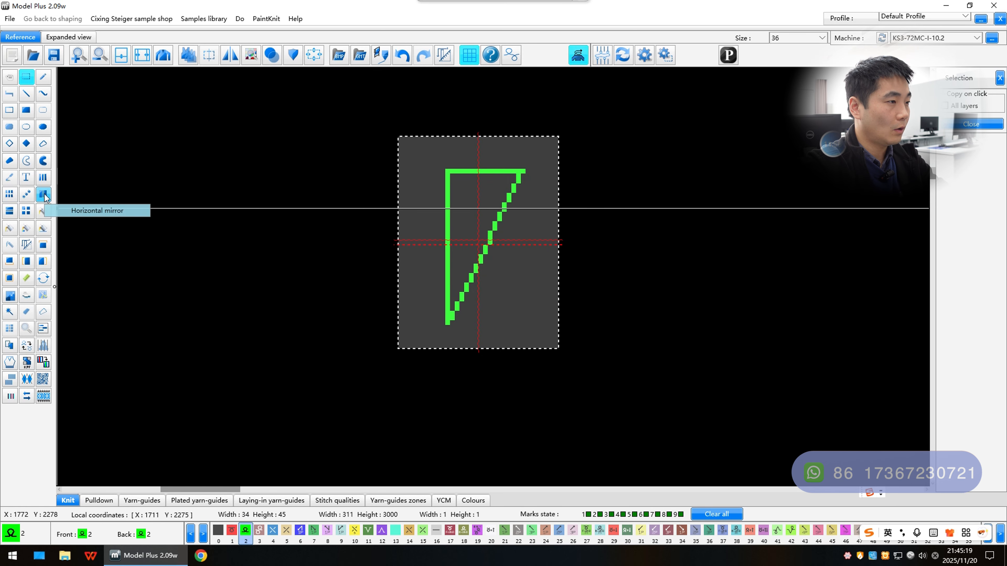
{"action": "left_click", "coordinate": [43, 194]}
{"action": "left_click", "coordinate": [956, 109]}
{"action": "scroll", "coordinate": [481, 248], "scroll_direction": "down", "scroll_amount": 1}
{"action": "left_click_drag", "start_coordinate": [379, 256], "coordinate": [615, 293]}
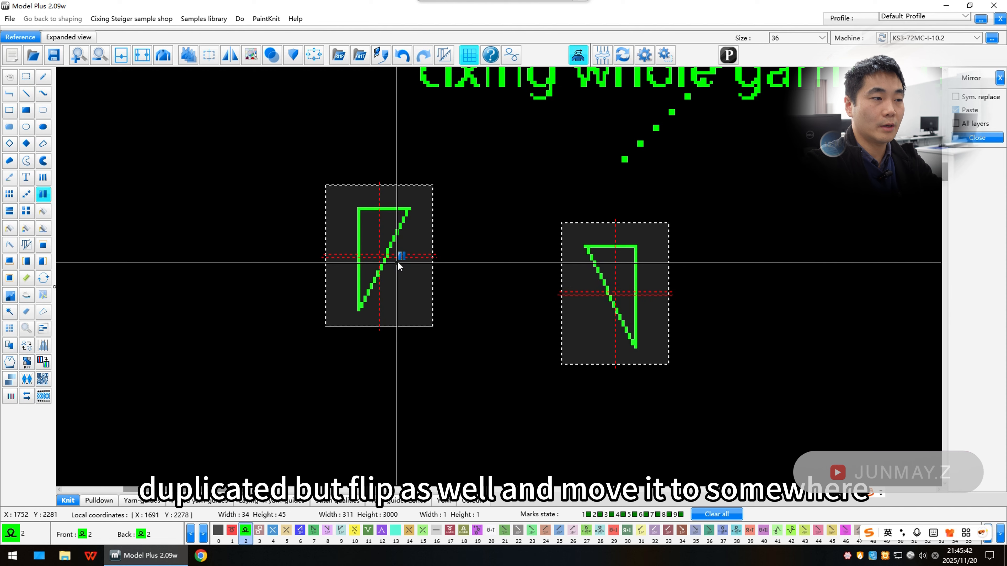
{"action": "left_click", "coordinate": [398, 261]}
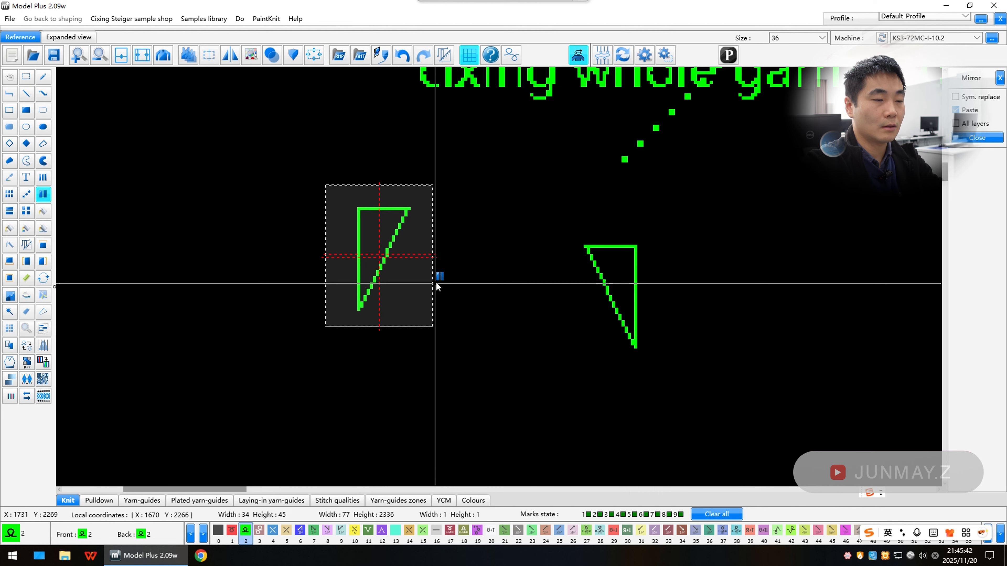
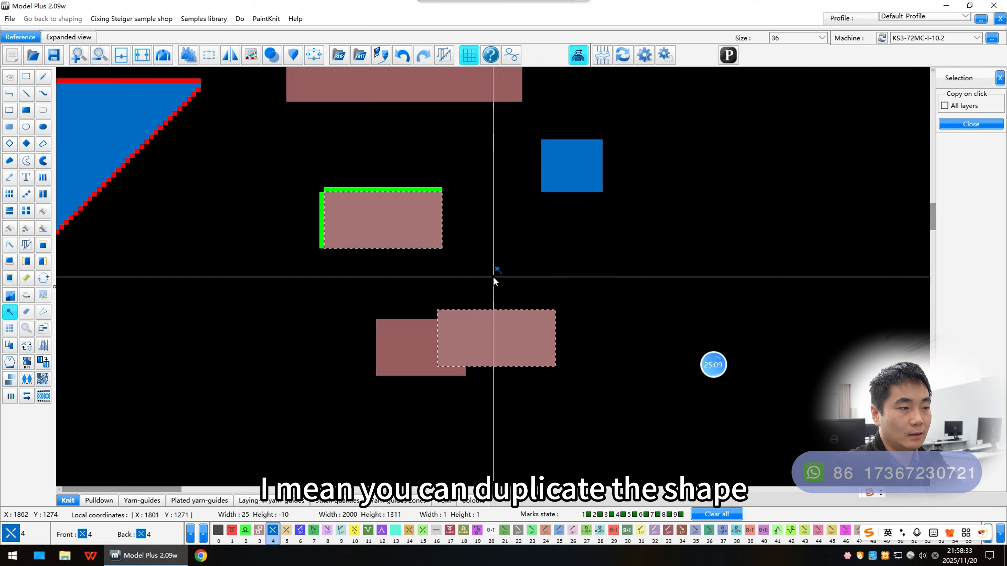
Step: Zoom in and pan around to examine the duplicated blocks on the canvas
{"action": "scroll", "coordinate": [526, 239], "scroll_direction": "up", "scroll_amount": 2}
{"action": "left_click_drag", "start_coordinate": [526, 239], "coordinate": [620, 279]}
{"action": "scroll", "coordinate": [454, 245], "scroll_direction": "up", "scroll_amount": 2}
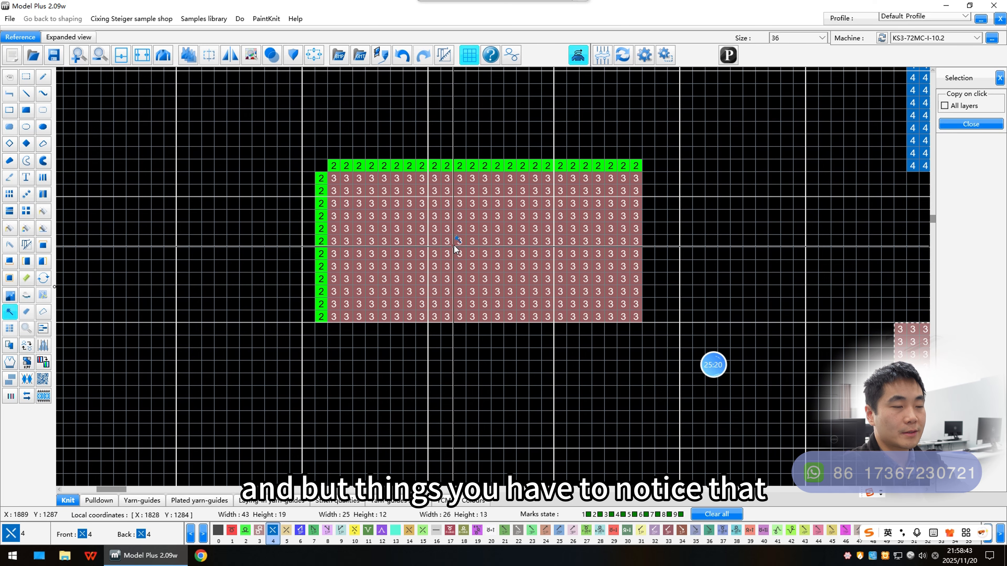
{"action": "scroll", "coordinate": [454, 245], "scroll_direction": "down", "scroll_amount": 2}
{"action": "scroll", "coordinate": [493, 276], "scroll_direction": "up", "scroll_amount": 2}
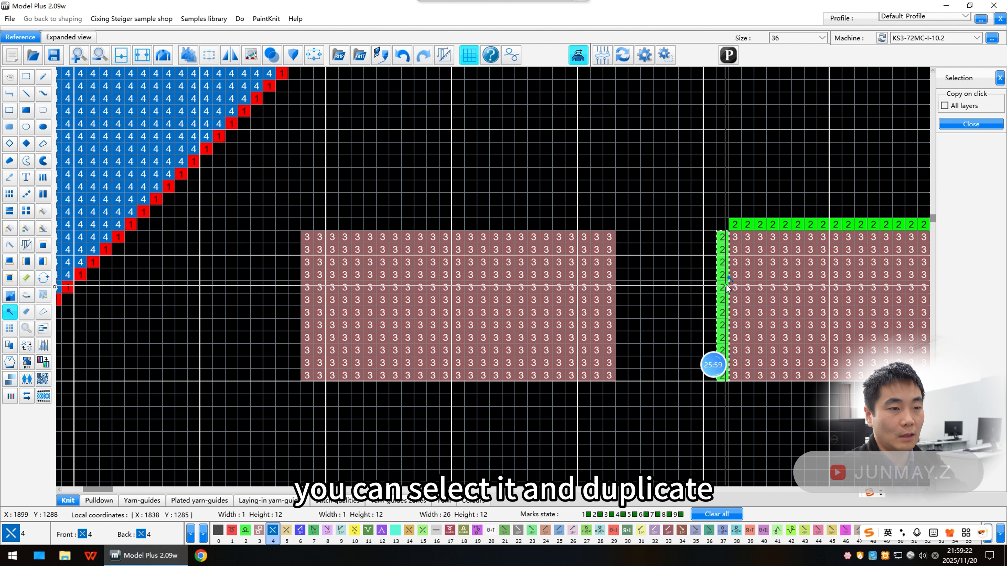
{"action": "left_click_drag", "start_coordinate": [724, 287], "coordinate": [482, 253]}
{"action": "scroll", "coordinate": [564, 248], "scroll_direction": "down", "scroll_amount": 2}
{"action": "scroll", "coordinate": [446, 232], "scroll_direction": "up", "scroll_amount": 2}
{"action": "scroll", "coordinate": [557, 306], "scroll_direction": "down", "scroll_amount": 2}
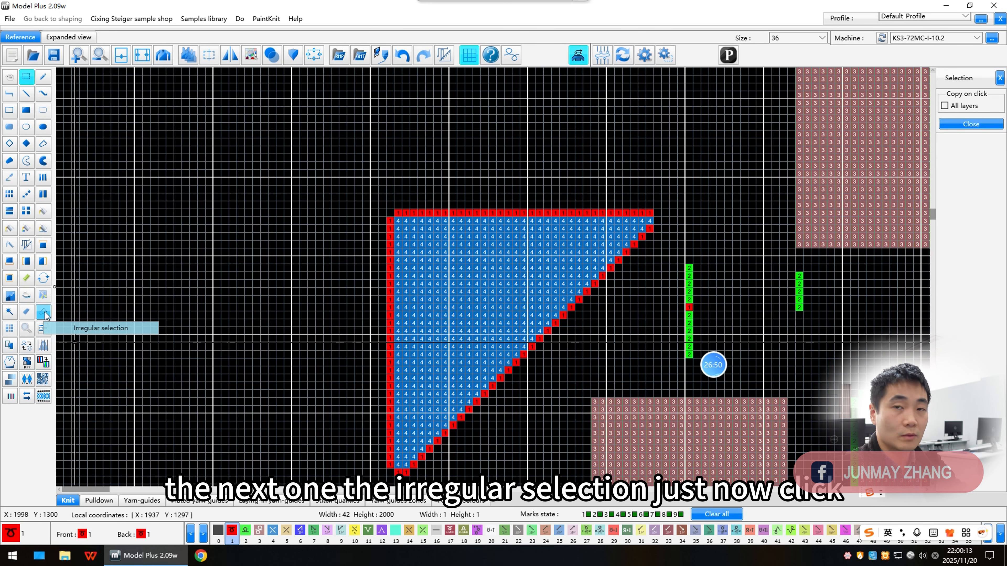
Step: Select the blue triangle by outlining it with the irregular selection tool
{"action": "left_click", "coordinate": [43, 313]}
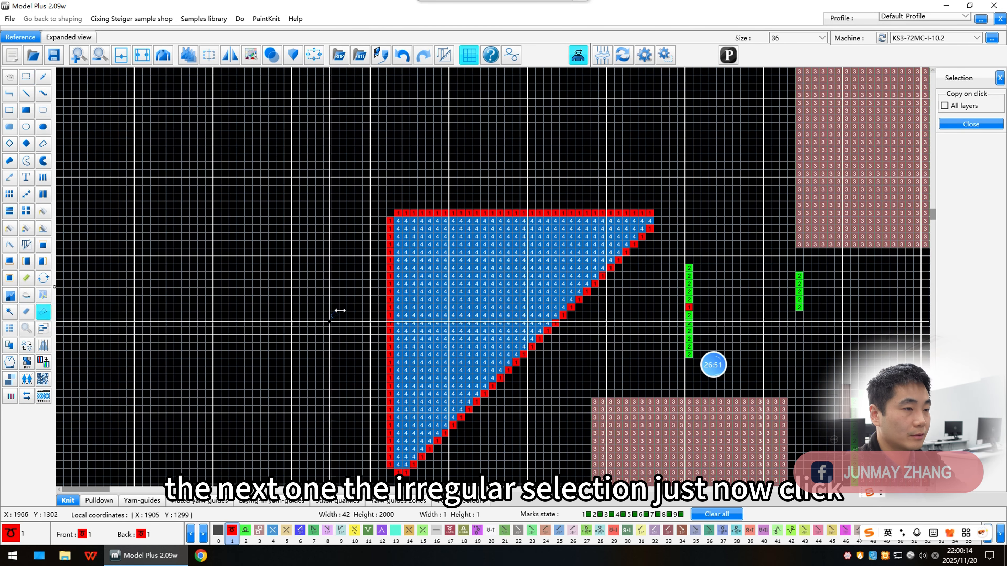
{"action": "scroll", "coordinate": [362, 375], "scroll_direction": "up", "scroll_amount": 1}
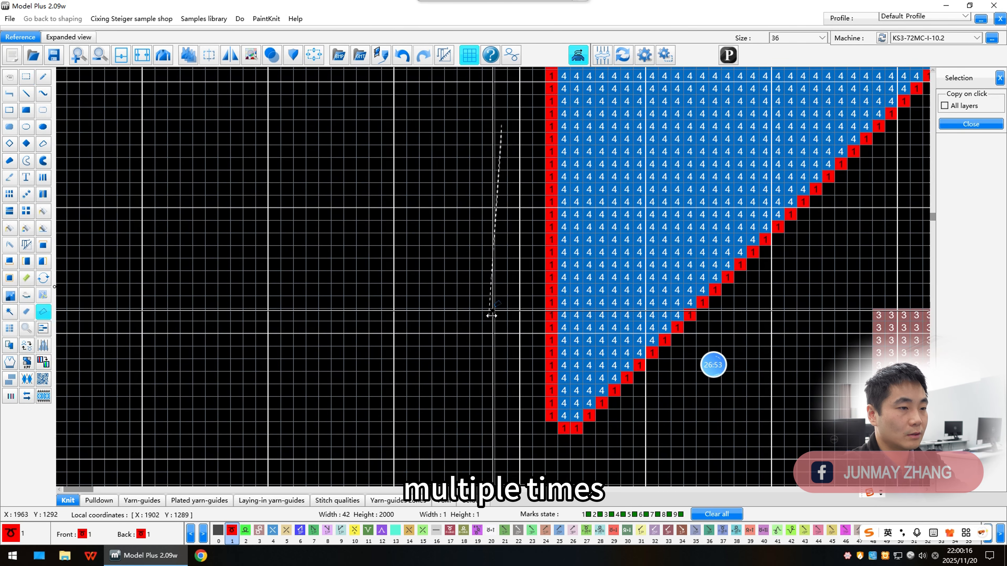
{"action": "left_click", "coordinate": [490, 315]}
{"action": "left_click", "coordinate": [515, 429]}
{"action": "left_click", "coordinate": [577, 453]}
{"action": "left_click", "coordinate": [652, 415]}
{"action": "scroll", "coordinate": [793, 270], "scroll_direction": "down", "scroll_amount": 1}
{"action": "left_click", "coordinate": [397, 224]}
{"action": "left_click", "coordinate": [435, 186]}
{"action": "left_click", "coordinate": [389, 164]}
{"action": "left_click", "coordinate": [245, 173]}
{"action": "double_click", "coordinate": [235, 236]}
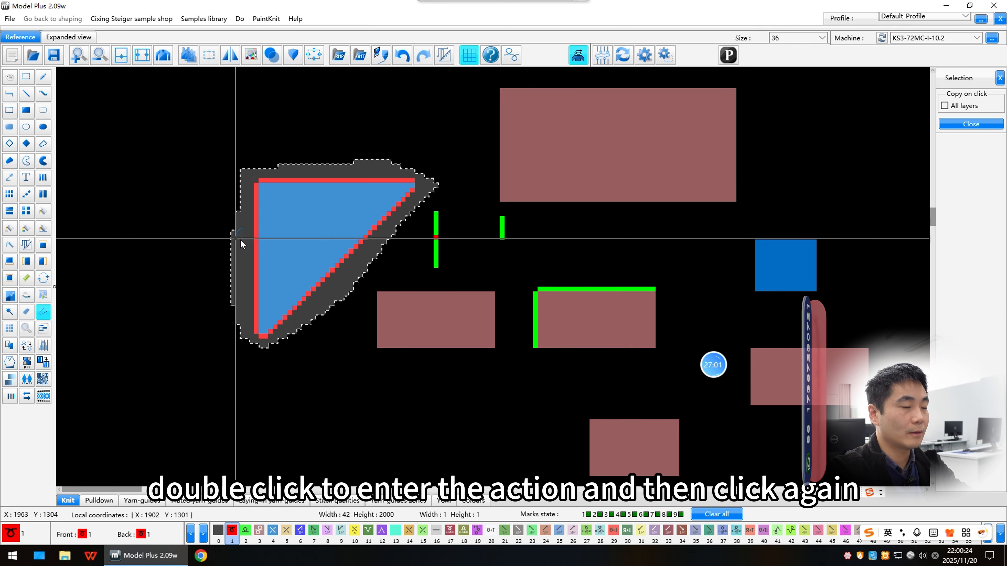
Step: Place copies of the selected triangle elsewhere on the canvas
{"action": "scroll", "coordinate": [290, 223], "scroll_direction": "up", "scroll_amount": 1}
{"action": "scroll", "coordinate": [493, 278], "scroll_direction": "down", "scroll_amount": 1}
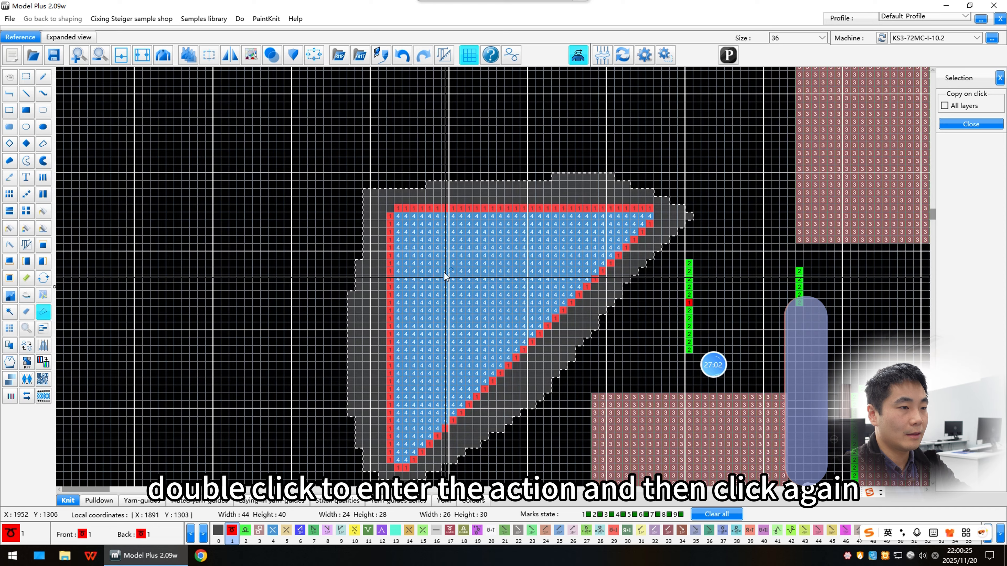
{"action": "left_click", "coordinate": [511, 284]}
{"action": "scroll", "coordinate": [380, 220], "scroll_direction": "down", "scroll_amount": 2}
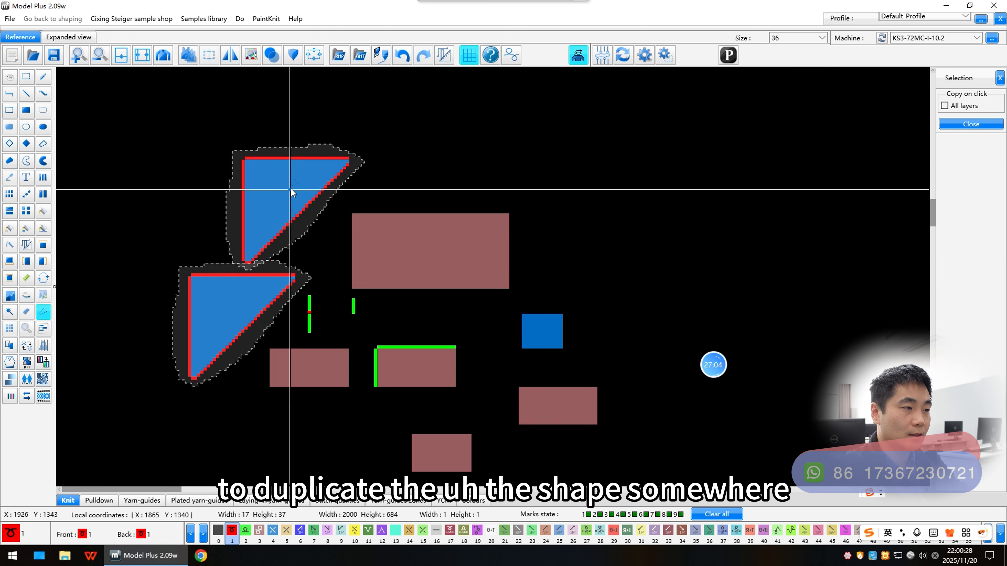
{"action": "scroll", "coordinate": [435, 277], "scroll_direction": "up", "scroll_amount": 1}
{"action": "left_click", "coordinate": [626, 162]}
{"action": "left_click", "coordinate": [27, 328]}
{"action": "scroll", "coordinate": [252, 197], "scroll_direction": "up", "scroll_amount": 2}
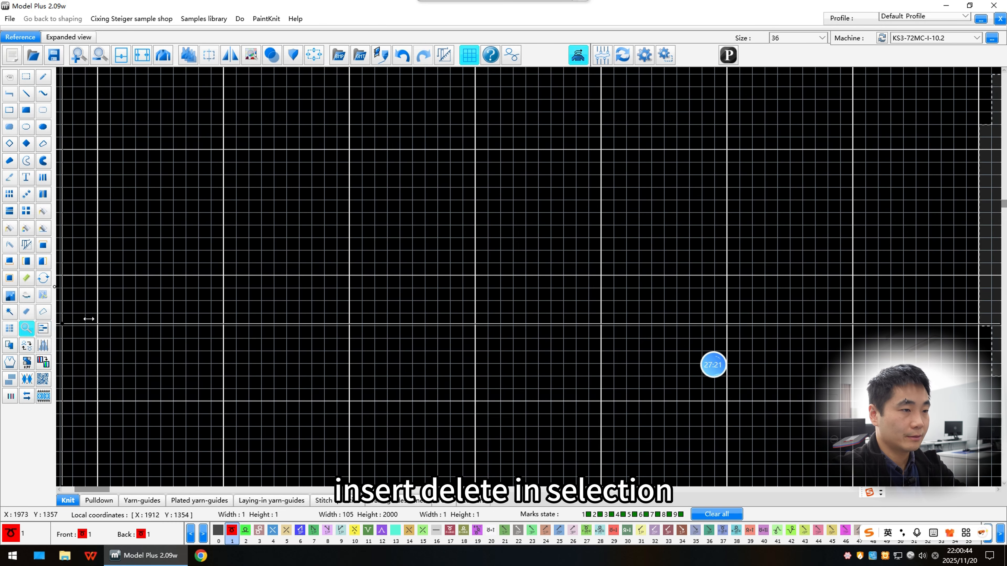
{"action": "scroll", "coordinate": [185, 279], "scroll_direction": "down", "scroll_amount": 2}
{"action": "key", "text": "Escape"}
{"action": "scroll", "coordinate": [410, 389], "scroll_direction": "up", "scroll_amount": 1}
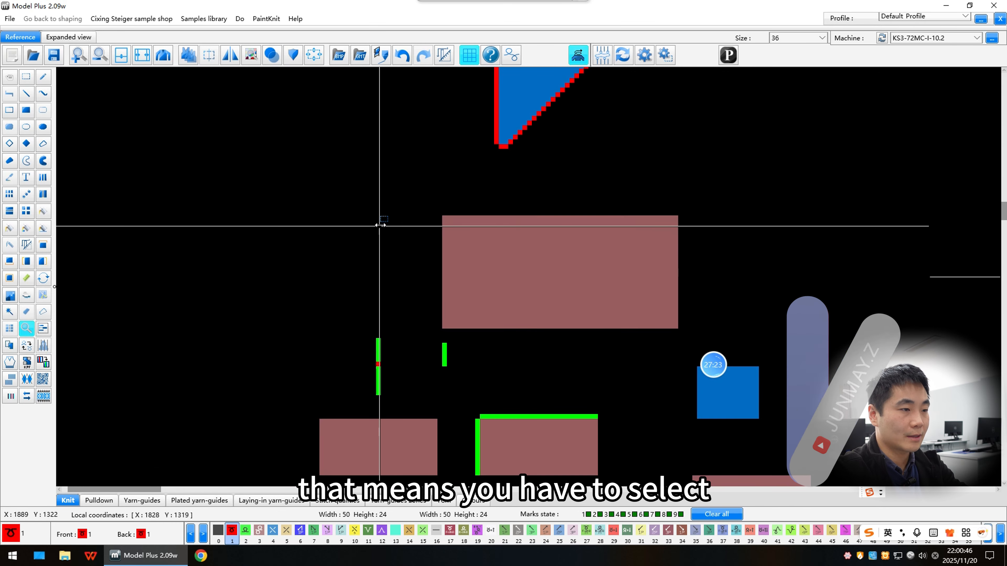
Step: Select the green-edged block and insert one empty row across its middle with Insert / Delete in selection
{"action": "left_click", "coordinate": [27, 76]}
{"action": "scroll", "coordinate": [417, 355], "scroll_direction": "down", "scroll_amount": 1}
{"action": "scroll", "coordinate": [414, 344], "scroll_direction": "up", "scroll_amount": 2}
{"action": "left_click_drag", "start_coordinate": [357, 169], "coordinate": [371, 180]}
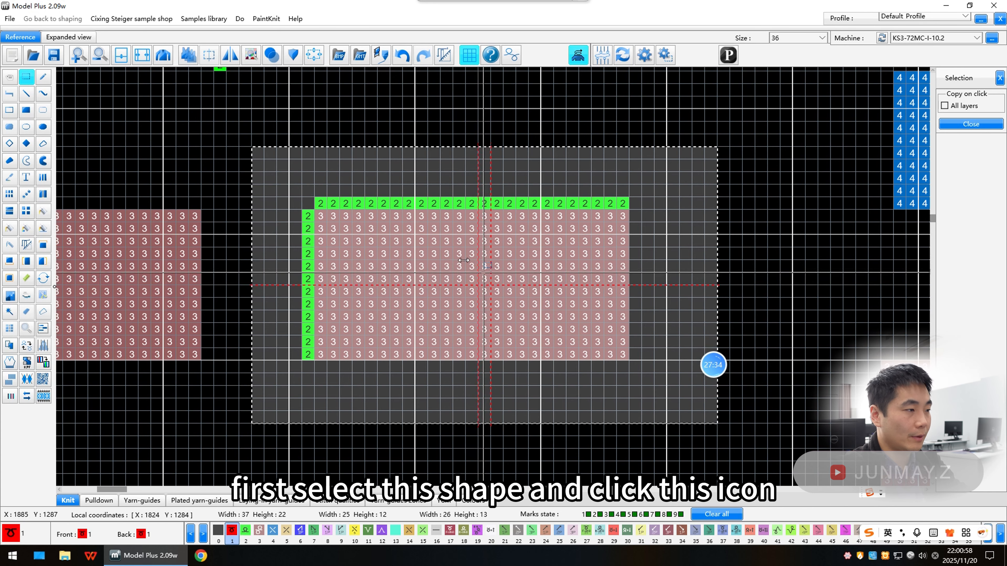
{"action": "left_click", "coordinate": [42, 329]}
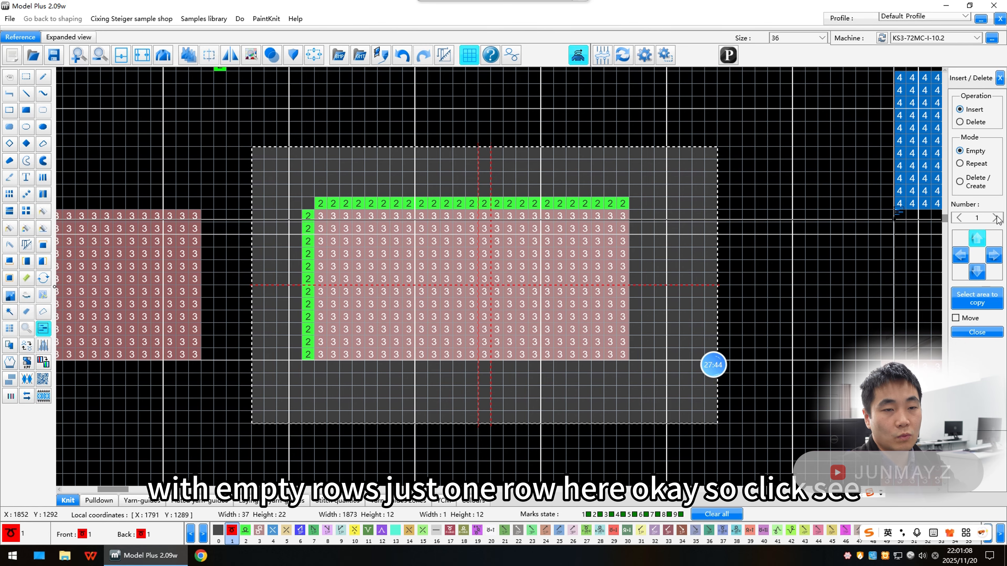
{"action": "left_click", "coordinate": [436, 280]}
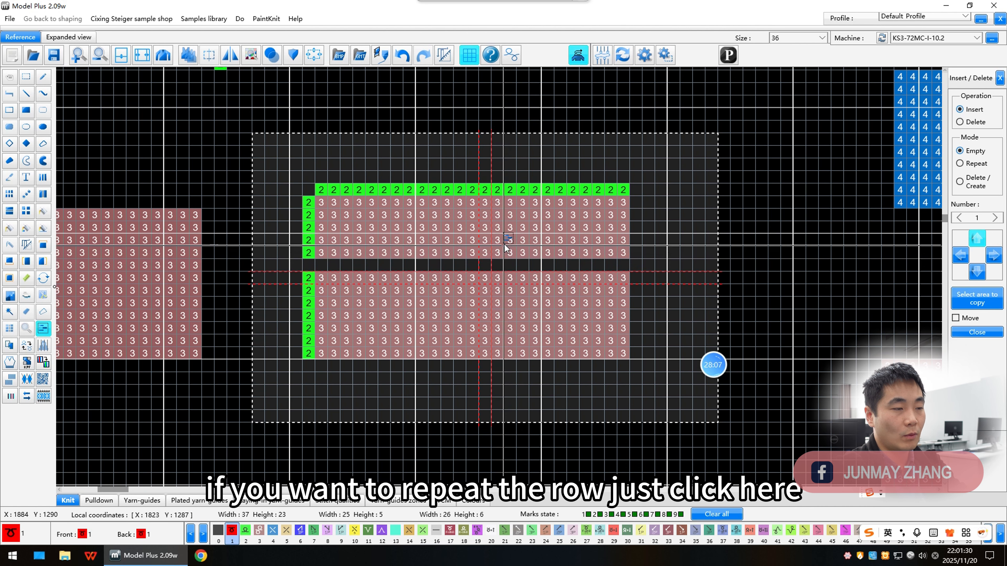
Step: Switch the insert mode to Repeat and insert repeated rows into the upper part of the block
{"action": "left_click", "coordinate": [960, 163]}
{"action": "left_click", "coordinate": [471, 239]}
{"action": "left_click", "coordinate": [471, 239]}
{"action": "left_click", "coordinate": [471, 239]}
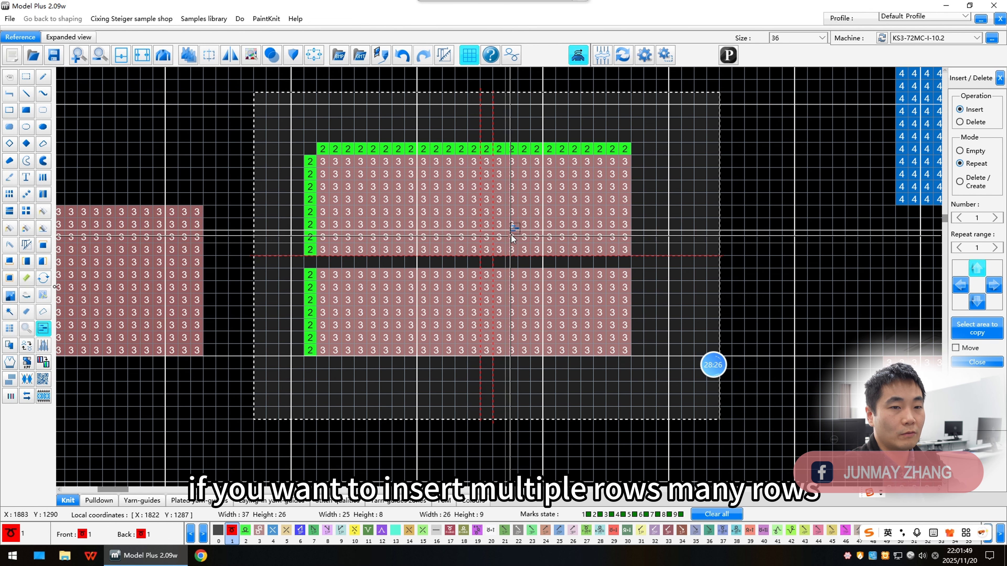
{"action": "left_click", "coordinate": [980, 248]}
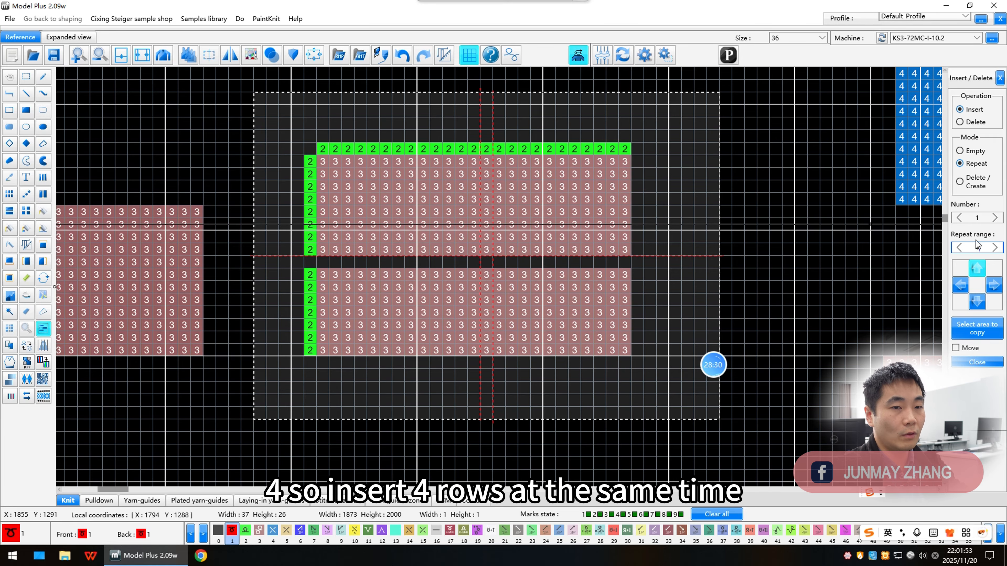
{"action": "left_click", "coordinate": [494, 223]}
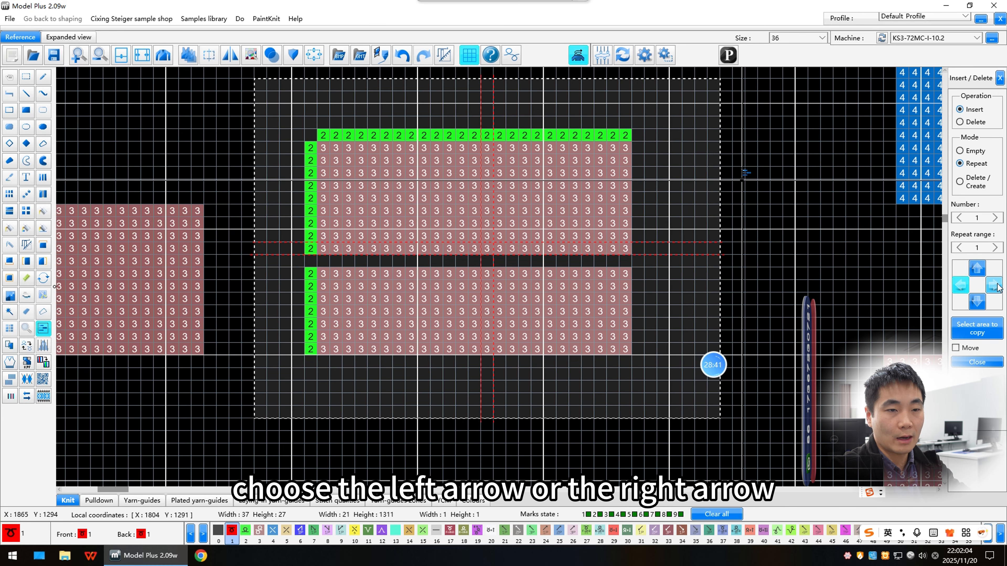
Step: Insert repeated columns at the block's left edge, first in the left direction and then in the right direction
{"action": "left_click", "coordinate": [963, 286]}
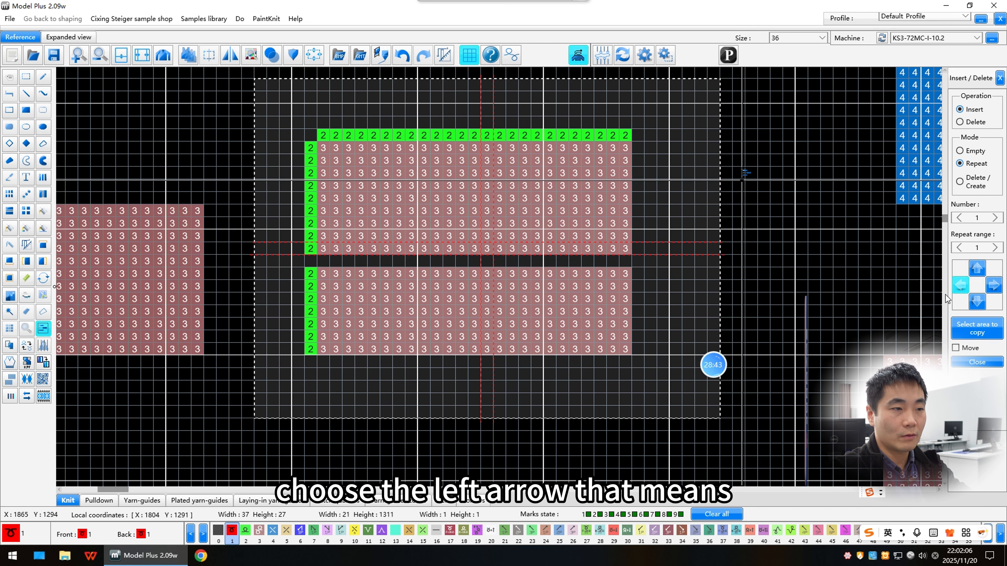
{"action": "left_click", "coordinate": [314, 208]}
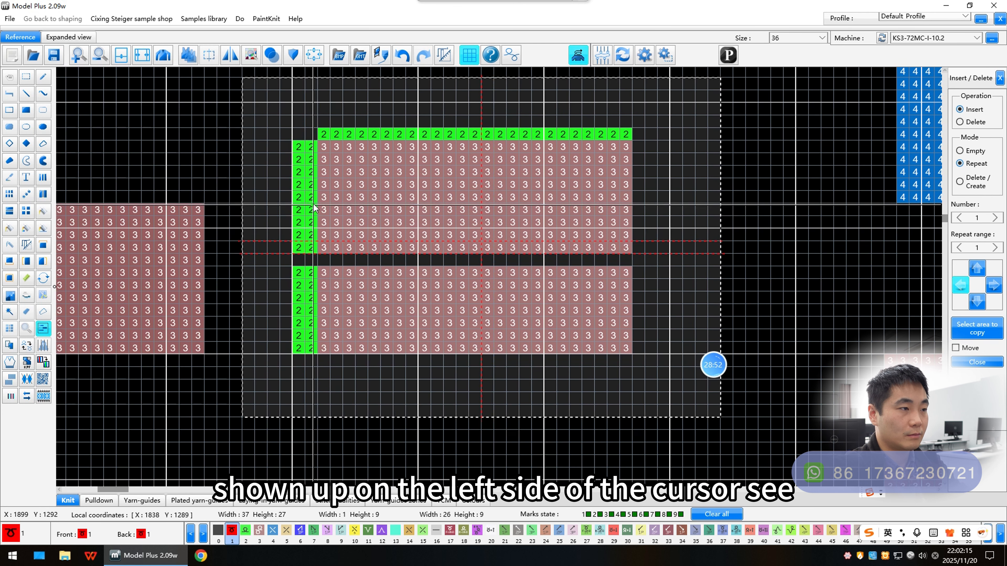
{"action": "left_click", "coordinate": [312, 209]}
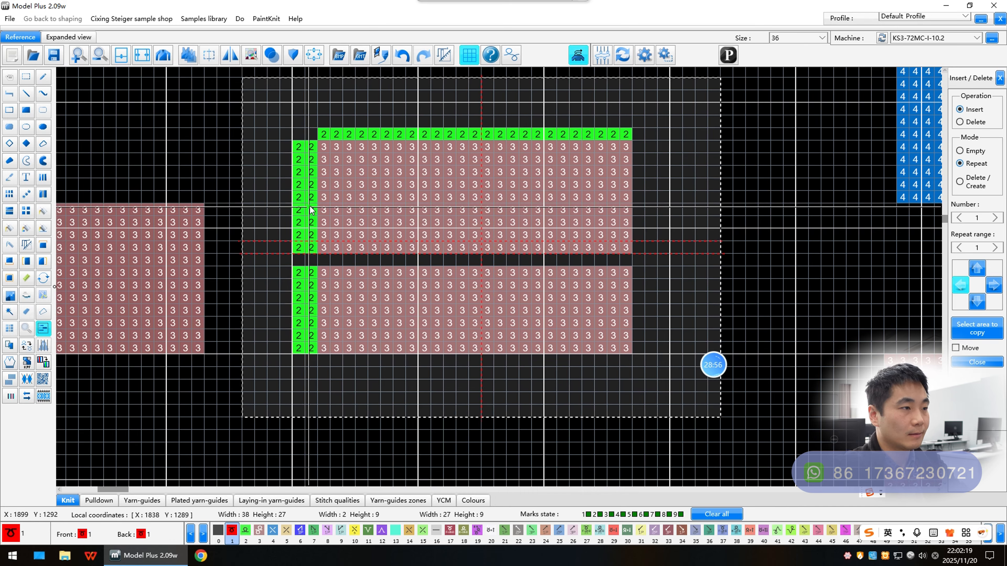
{"action": "left_click", "coordinate": [994, 285]}
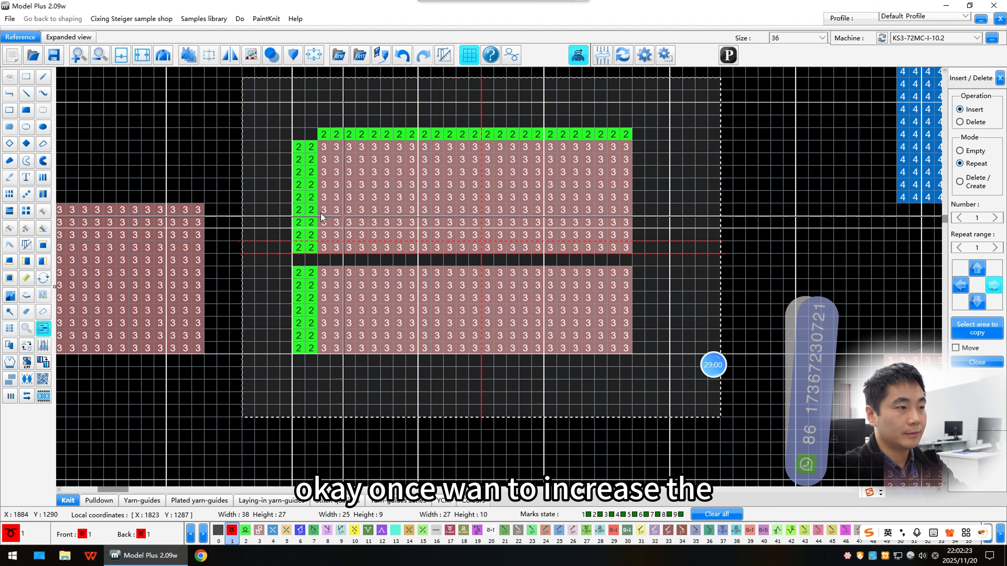
{"action": "left_click", "coordinate": [343, 254]}
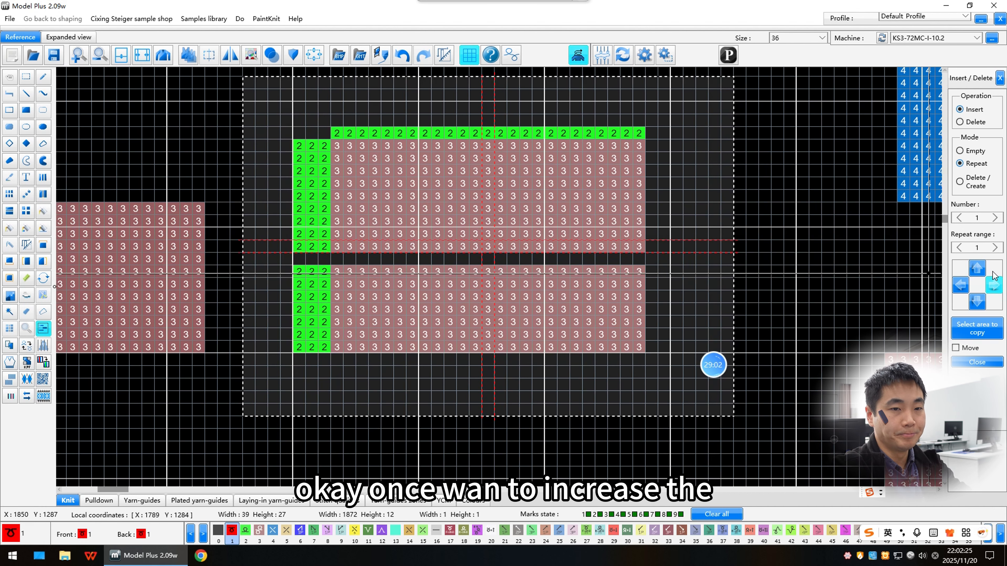
Step: Insert repeated rows above and then below the cursor in the lower part of the block
{"action": "left_click", "coordinate": [977, 269]}
{"action": "left_click", "coordinate": [457, 270]}
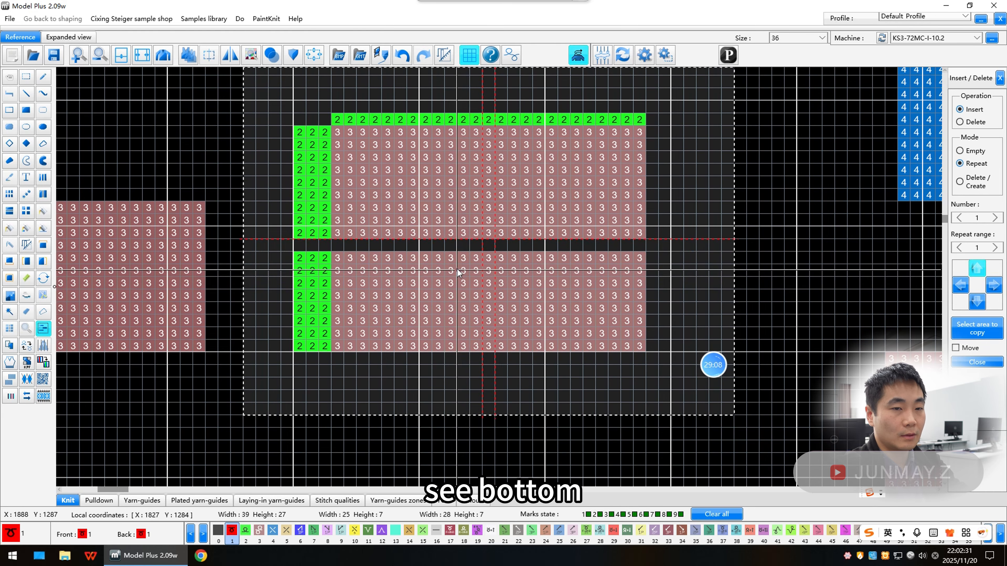
{"action": "left_click", "coordinate": [977, 302]}
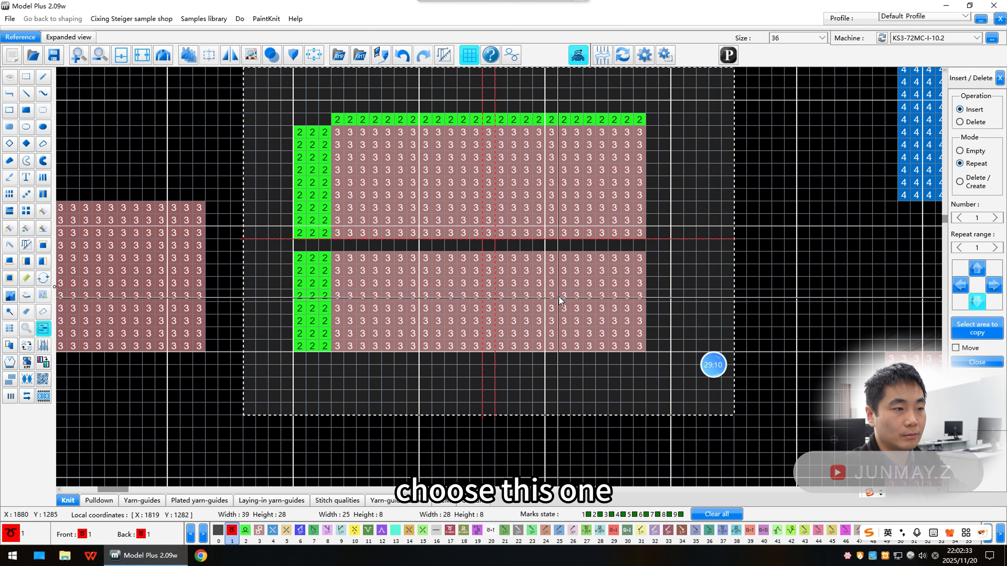
{"action": "left_click", "coordinate": [508, 348]}
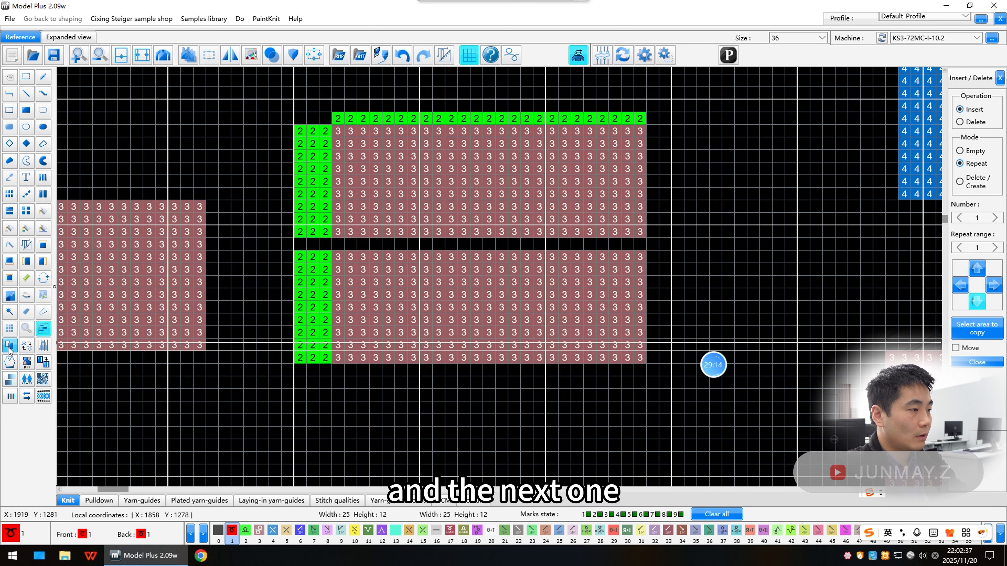
Step: Draw a diagonal staircase of 2×2 colour 1 blocks and mark one of its corner cells with colour 2
{"action": "scroll", "coordinate": [395, 341], "scroll_direction": "down", "scroll_amount": 4}
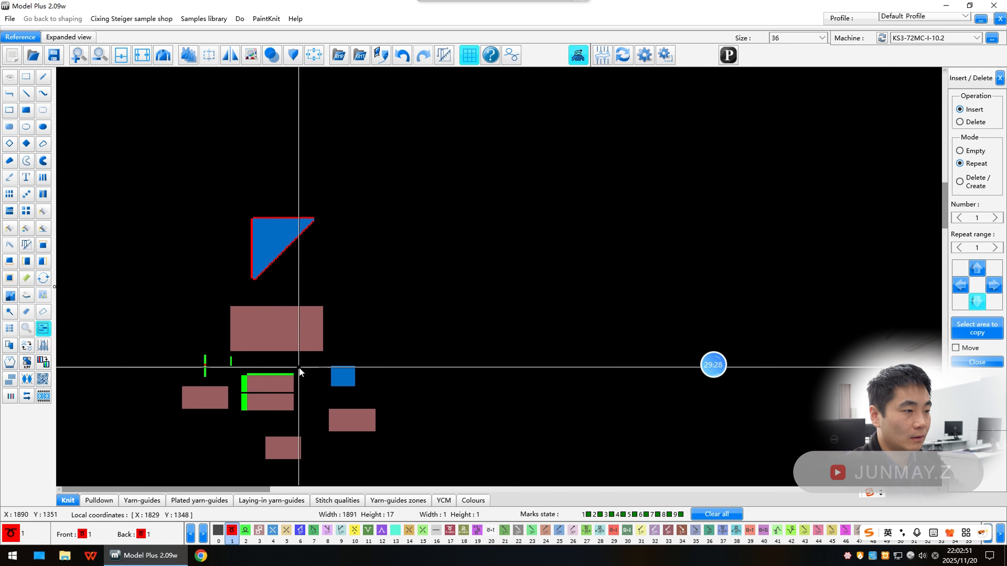
{"action": "scroll", "coordinate": [296, 367], "scroll_direction": "up", "scroll_amount": 2}
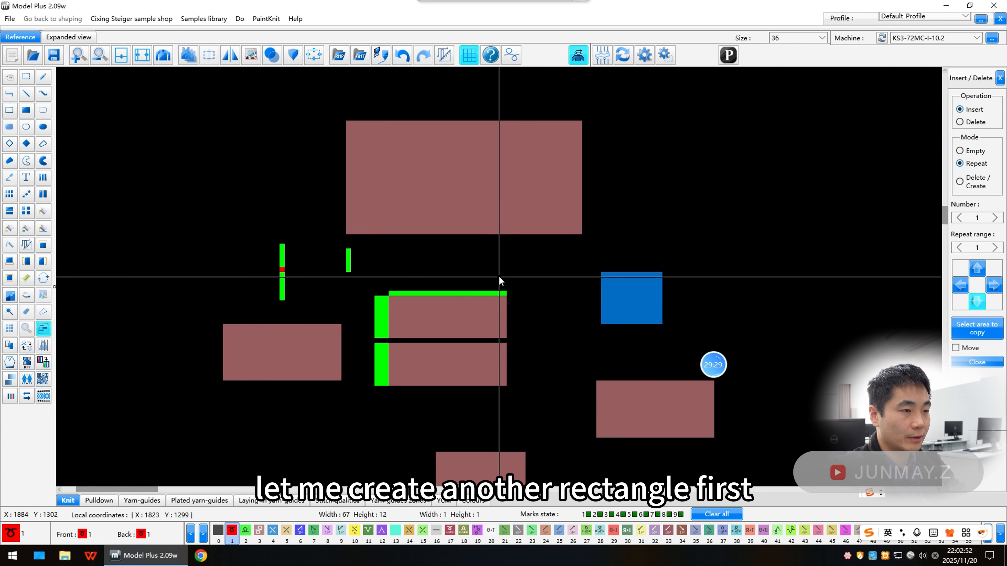
{"action": "scroll", "coordinate": [499, 277], "scroll_direction": "up", "scroll_amount": 1}
{"action": "scroll", "coordinate": [498, 276], "scroll_direction": "down", "scroll_amount": 1}
{"action": "scroll", "coordinate": [497, 280], "scroll_direction": "up", "scroll_amount": 2}
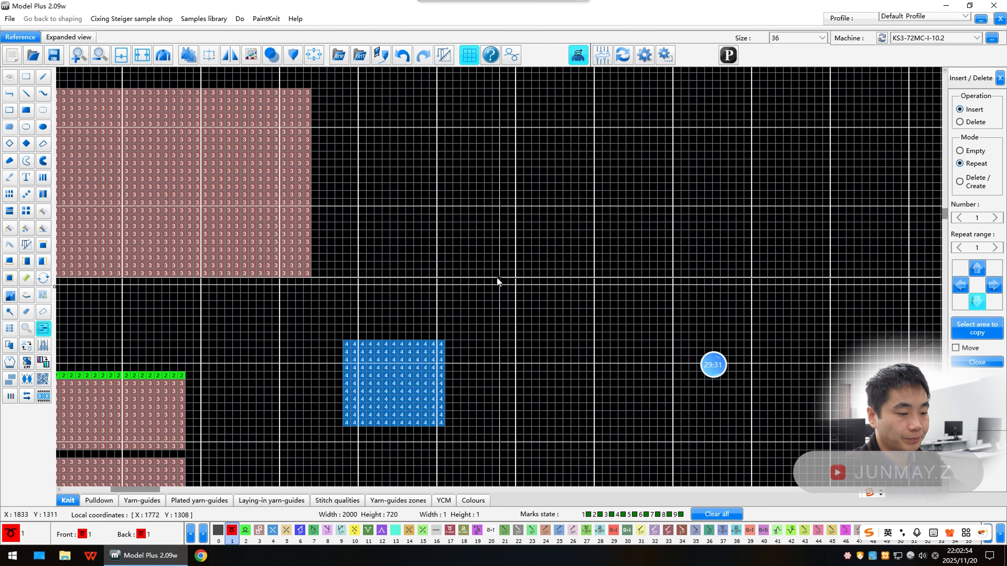
{"action": "key", "text": "r"}
{"action": "scroll", "coordinate": [452, 244], "scroll_direction": "up", "scroll_amount": 1}
{"action": "key", "text": "s"}
{"action": "key", "text": "r"}
{"action": "left_click_drag", "start_coordinate": [453, 313], "coordinate": [469, 330]}
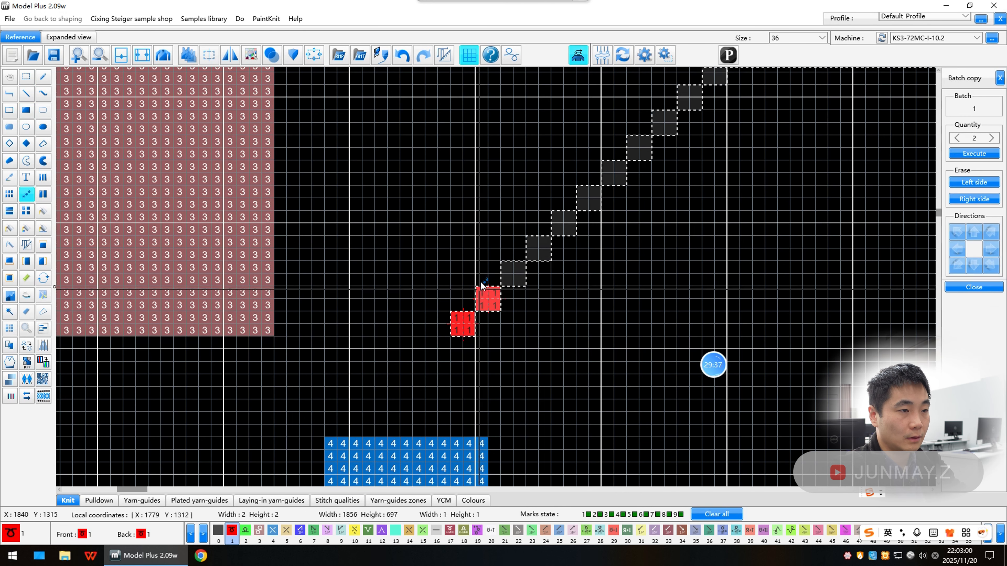
{"action": "left_click", "coordinate": [690, 100]}
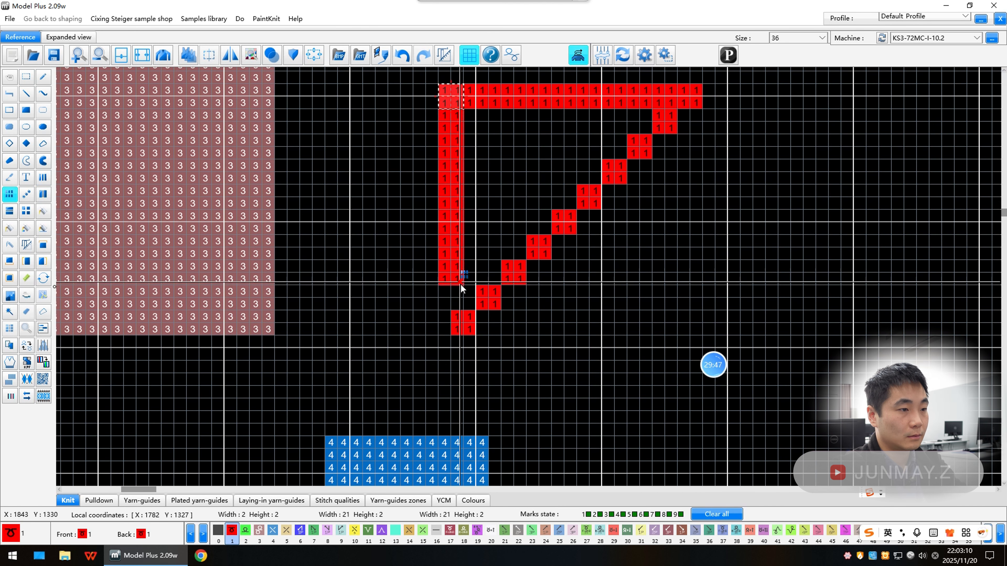
{"action": "left_click", "coordinate": [43, 211]}
{"action": "left_click", "coordinate": [497, 314]}
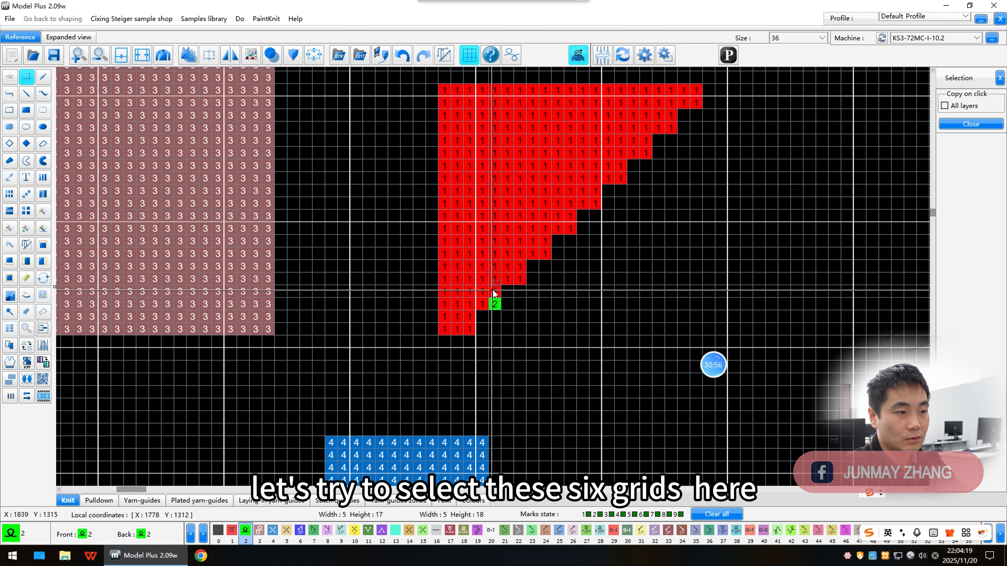
Step: Select the 2×3 area around the colour 2 corner cell and set it as the Replace pattern replacement
{"action": "left_click_drag", "start_coordinate": [493, 289], "coordinate": [508, 317]}
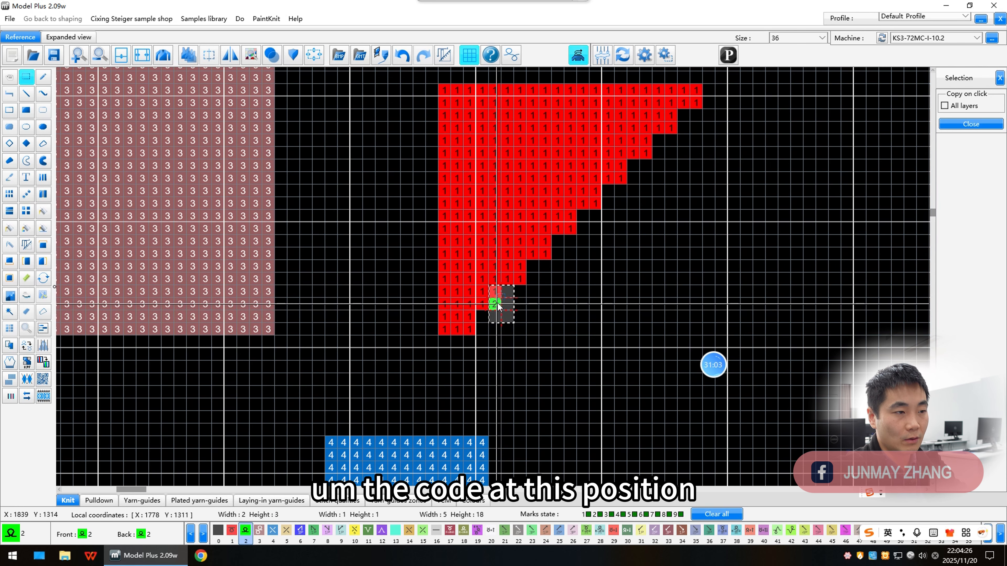
{"action": "left_click", "coordinate": [9, 345]}
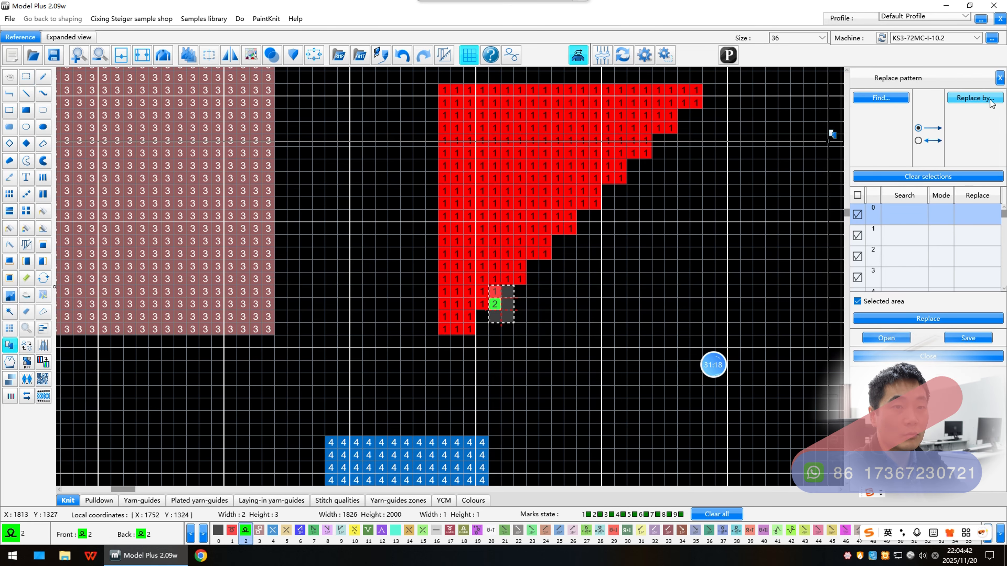
{"action": "left_click", "coordinate": [975, 97]}
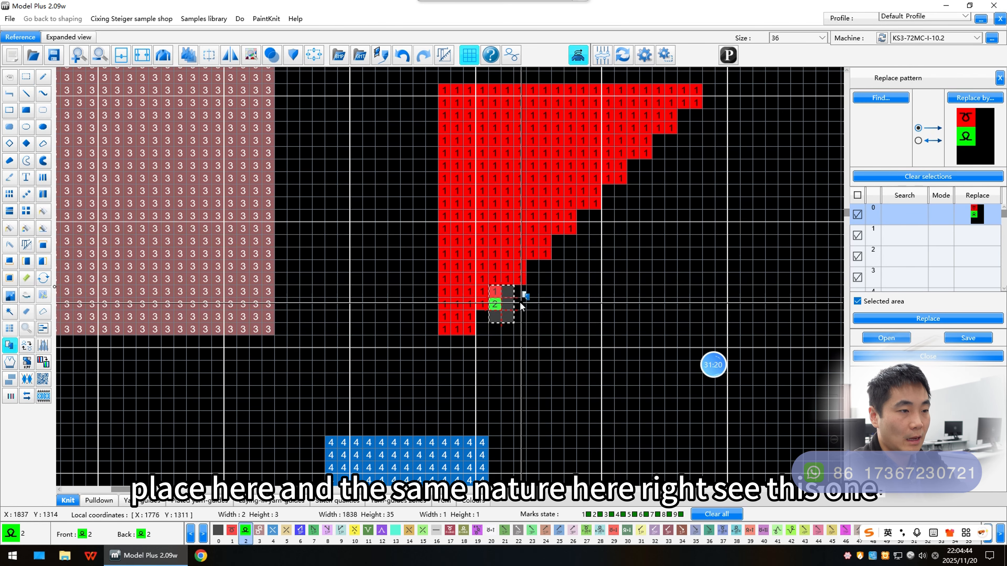
Step: Select an unmarked 2×3 staircase corner and set it as the search pattern
{"action": "left_click", "coordinate": [26, 76]}
{"action": "left_click_drag", "start_coordinate": [520, 266], "coordinate": [533, 292]}
{"action": "left_click", "coordinate": [881, 97]}
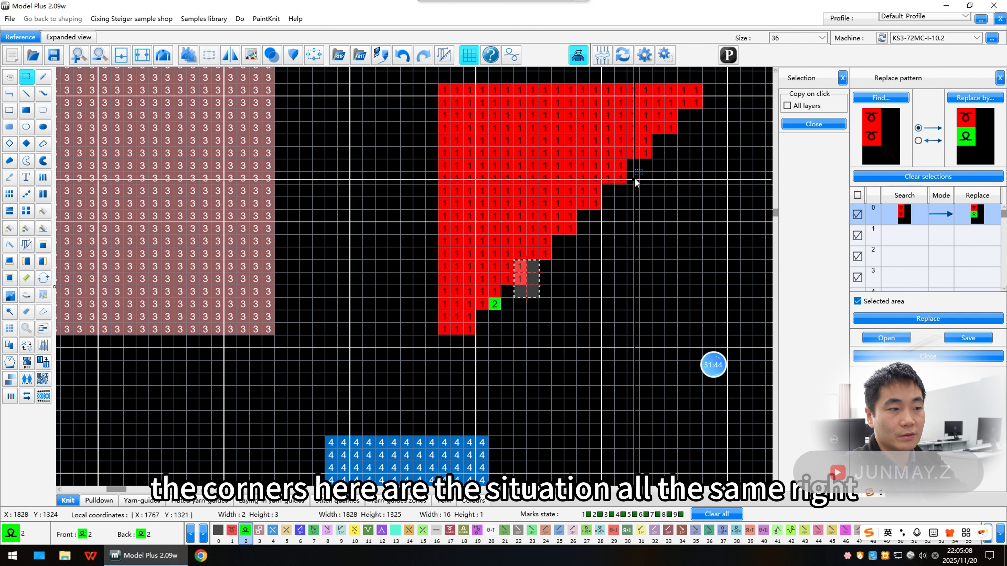
Step: Select the whole staircase and run the pattern replacement within the selected area
{"action": "left_click_drag", "start_coordinate": [508, 298], "coordinate": [715, 85]}
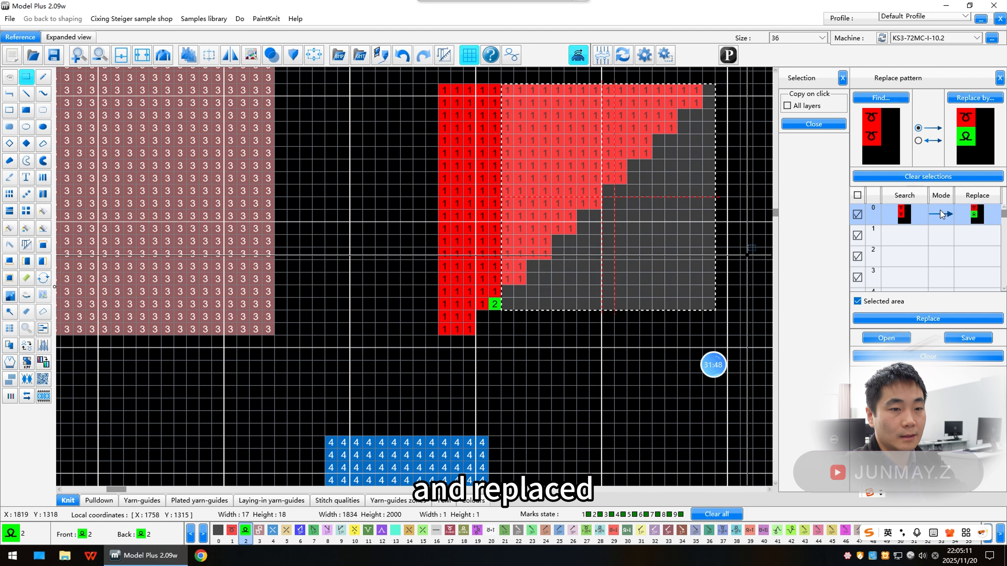
{"action": "left_click", "coordinate": [940, 320]}
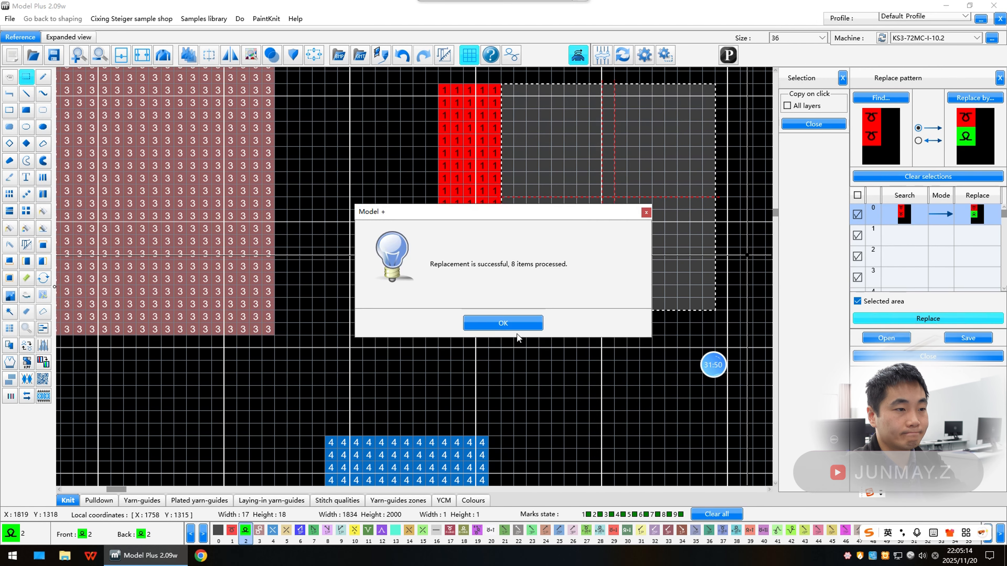
{"action": "left_click", "coordinate": [518, 328]}
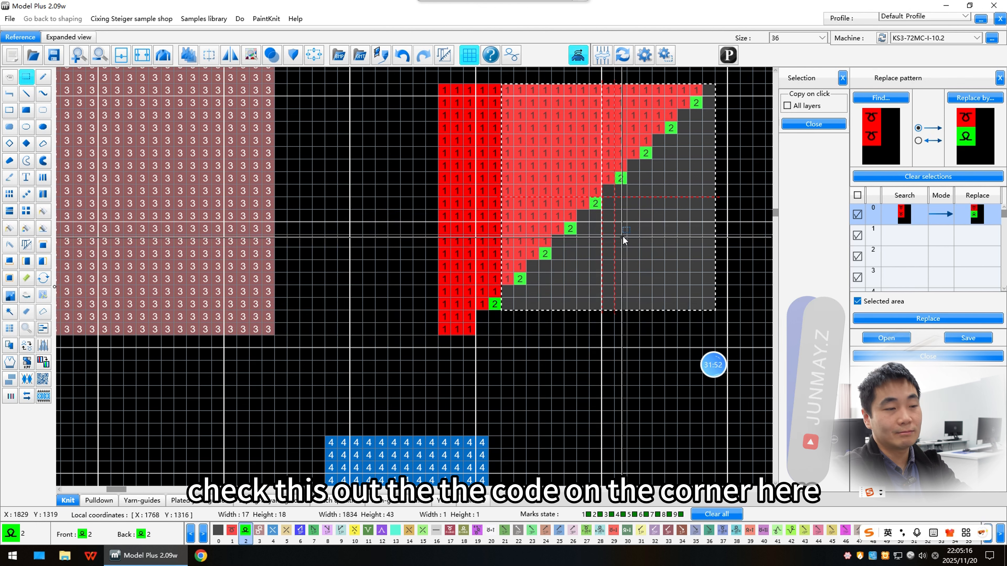
Step: Switch the drawing colour to 21 (front knit + transfer 1P left) and show stitch symbols on the canvas
{"action": "left_click", "coordinate": [520, 288]}
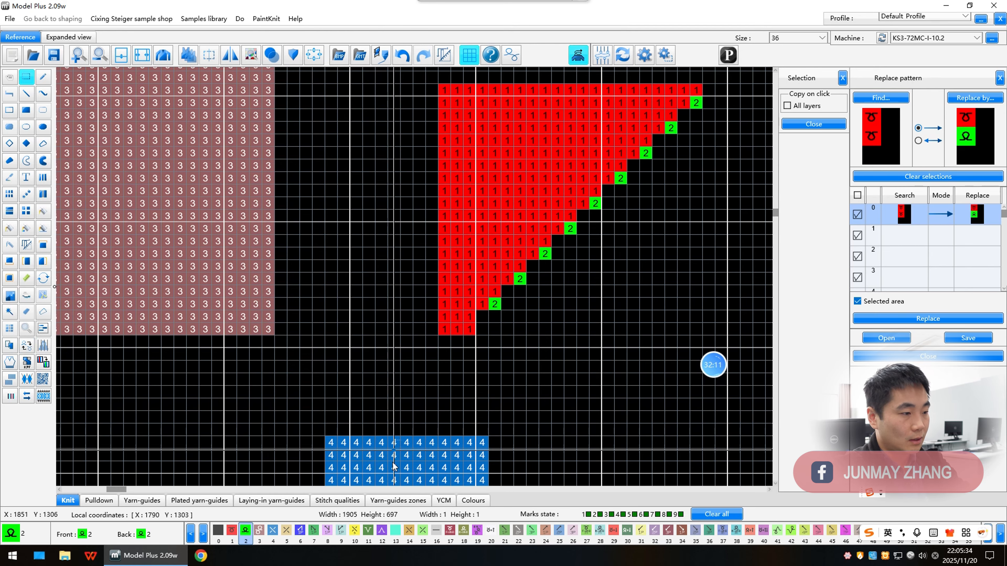
{"action": "left_click", "coordinate": [505, 530]}
{"action": "key", "text": "p"}
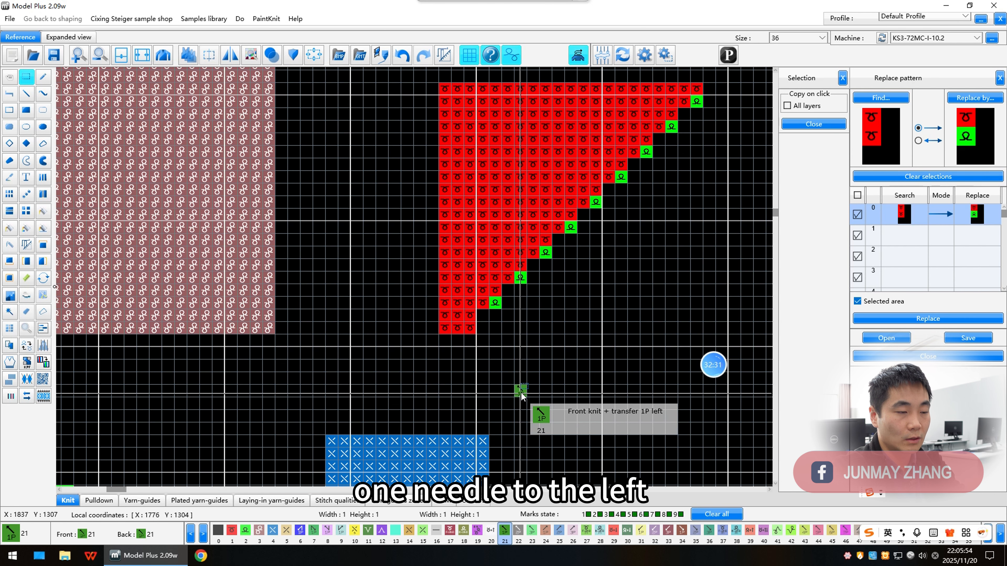
Step: Select the area around the single colour 21 cell and apply Color reverse to that cell
{"action": "left_click_drag", "start_coordinate": [468, 363], "coordinate": [557, 416]}
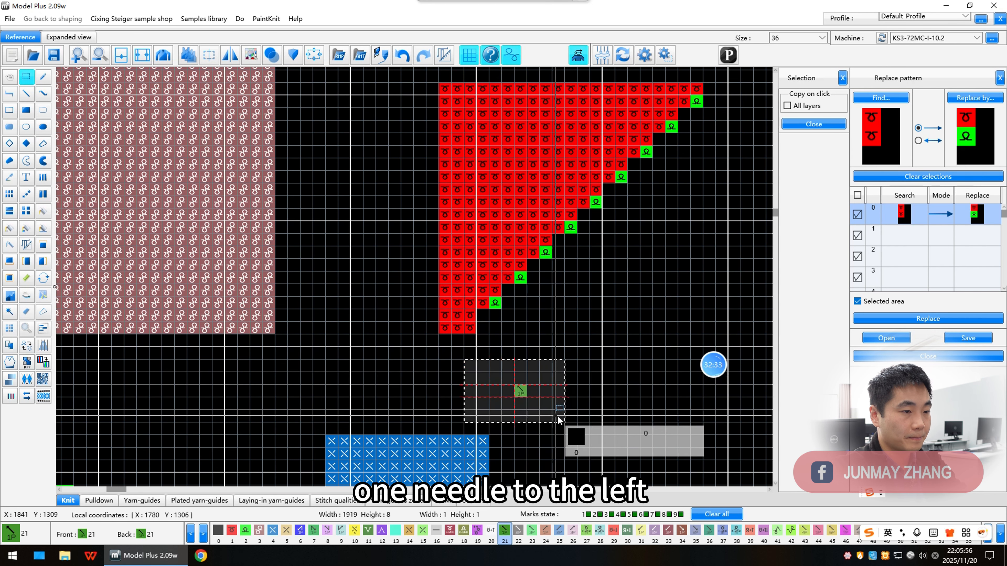
{"action": "left_click", "coordinate": [26, 346]}
{"action": "left_click", "coordinate": [522, 392]}
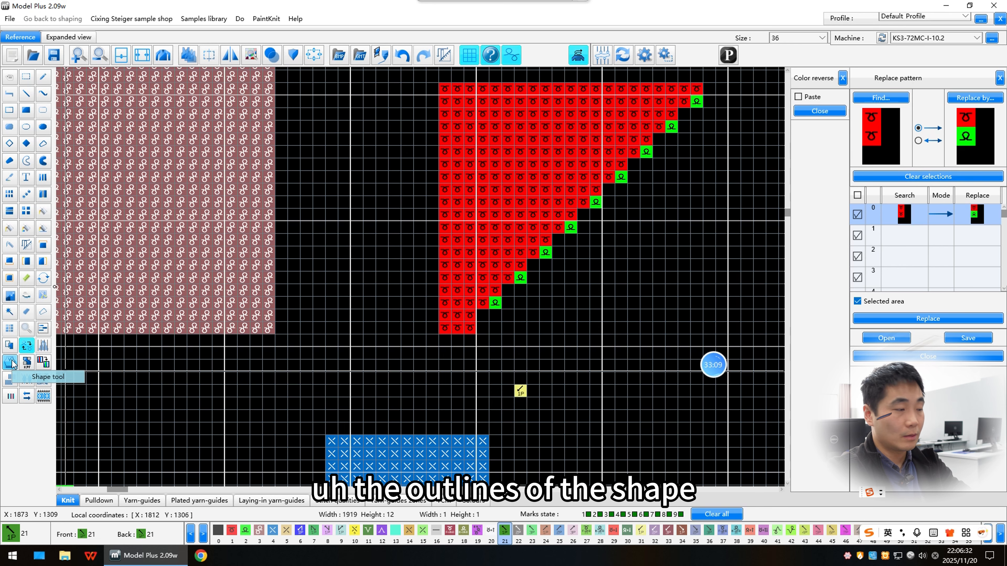
Step: Open the Shape tool and start a new complete garment article for size 36
{"action": "left_click", "coordinate": [10, 363]}
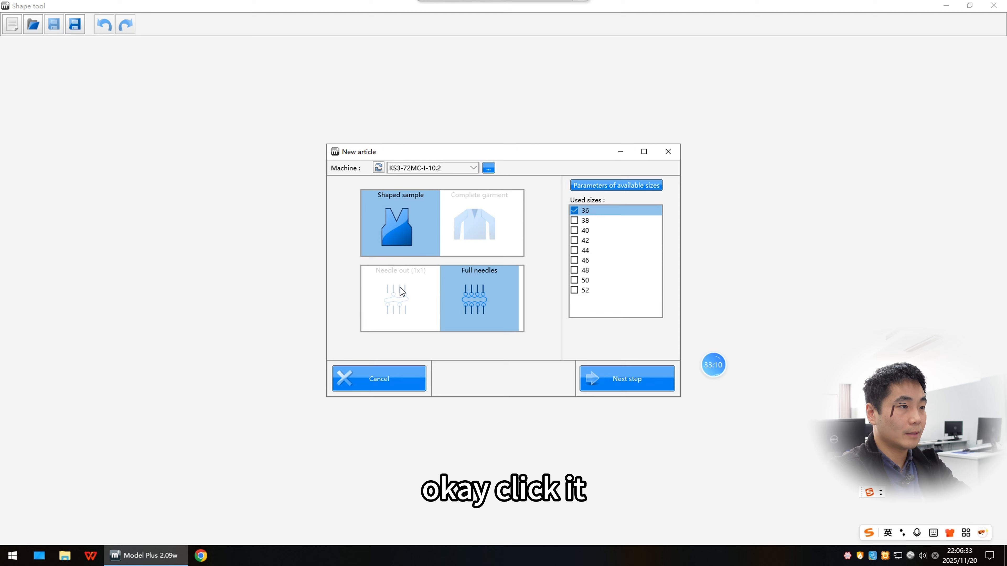
{"action": "left_click", "coordinate": [395, 295]}
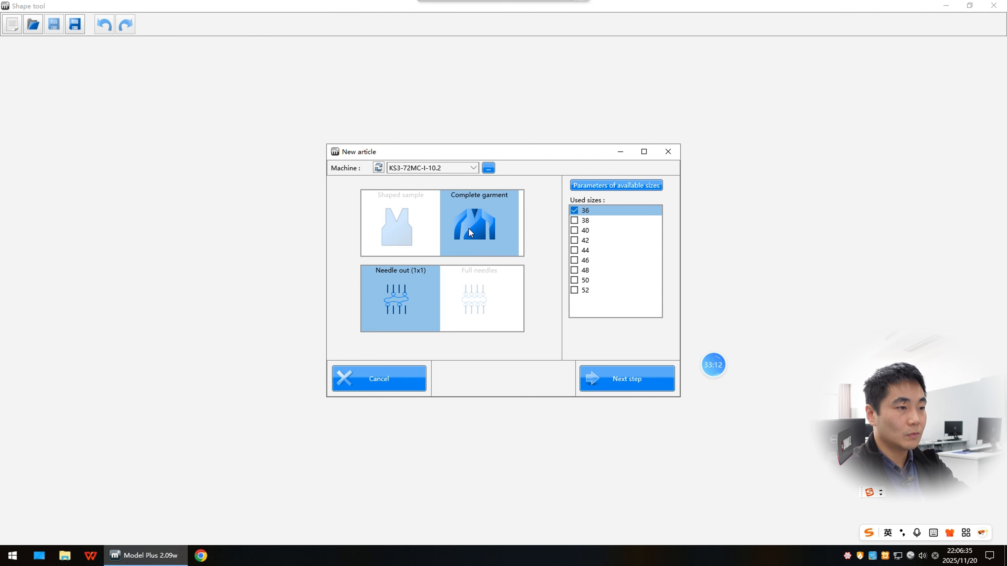
{"action": "left_click", "coordinate": [634, 382]}
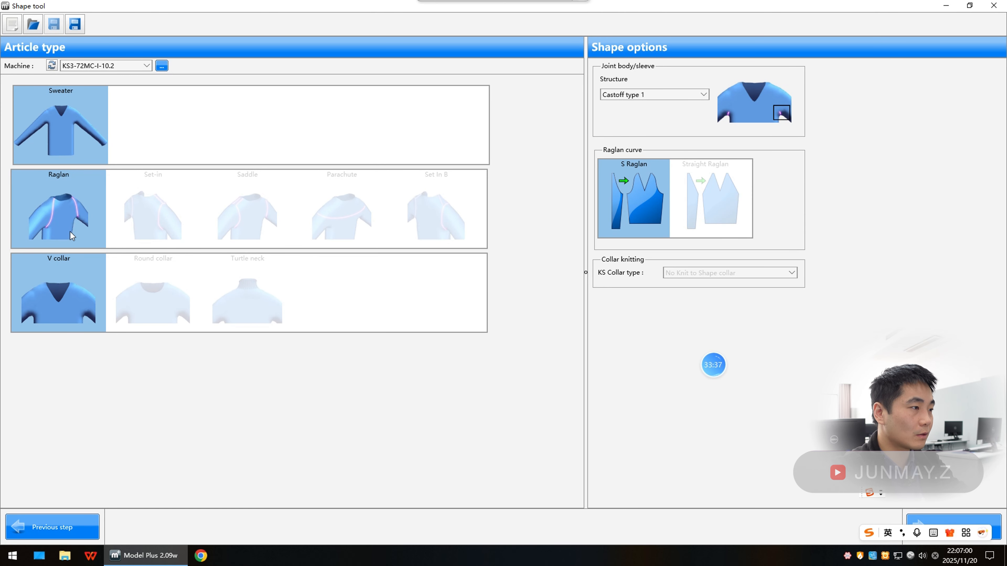
Step: Choose a Set In B sweater with a V collar as the article type
{"action": "left_click", "coordinate": [144, 217]}
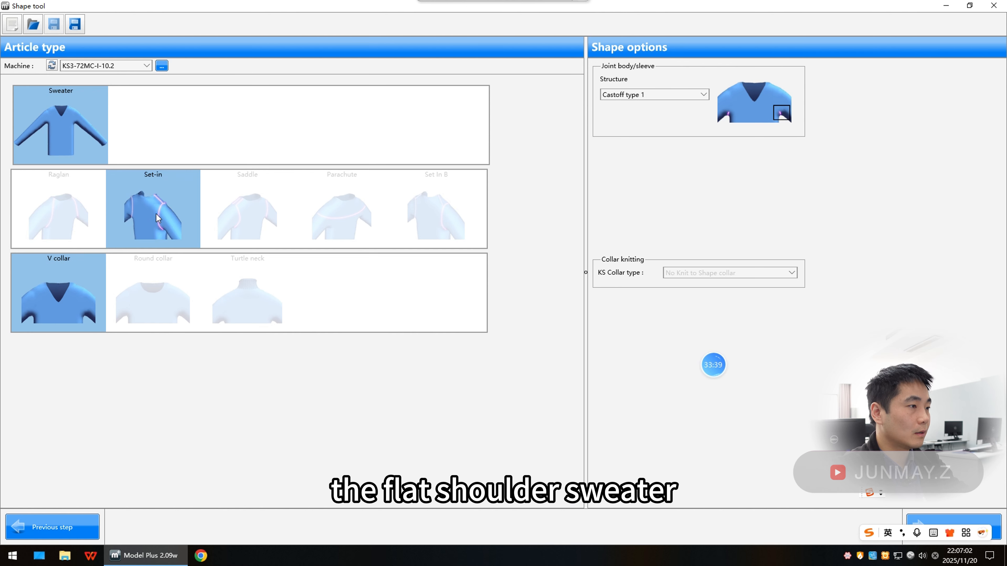
{"action": "left_click", "coordinate": [244, 217]}
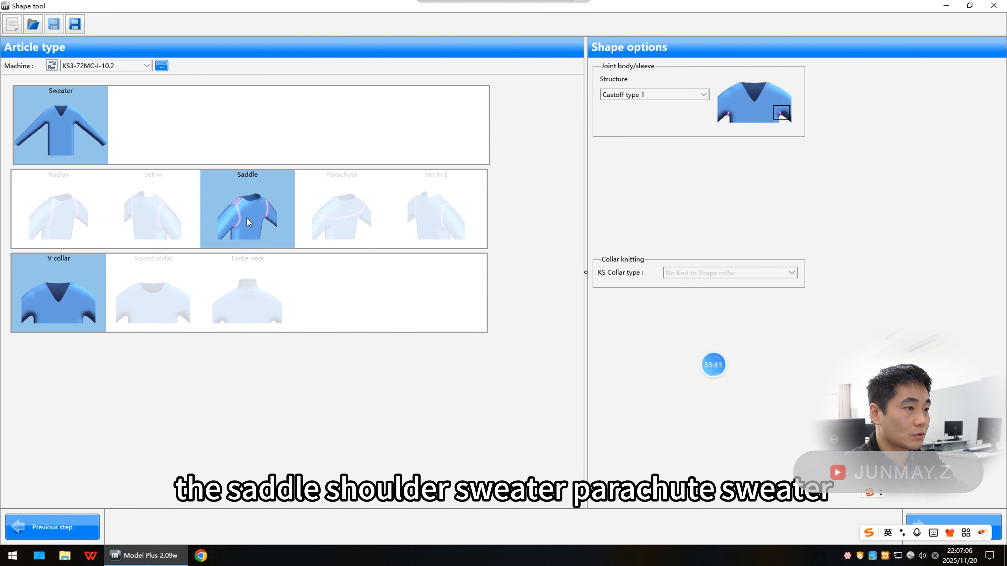
{"action": "left_click", "coordinate": [334, 229]}
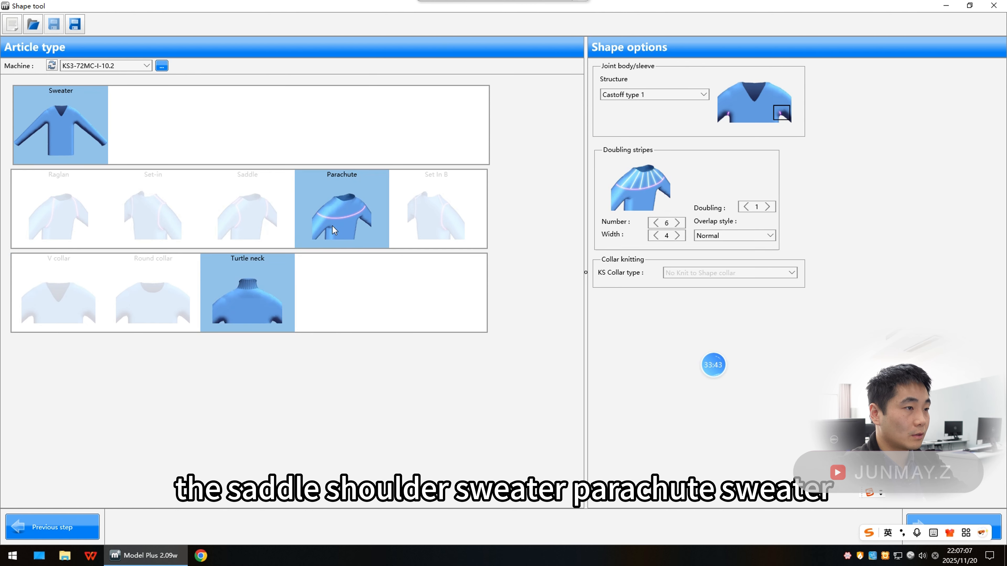
{"action": "left_click", "coordinate": [428, 216]}
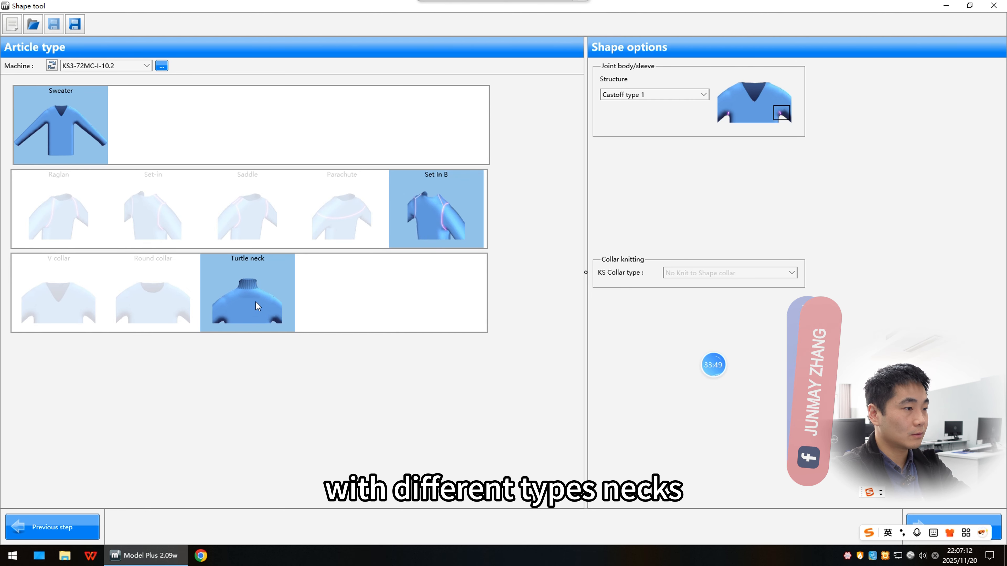
{"action": "left_click", "coordinate": [167, 313]}
{"action": "left_click", "coordinate": [72, 305]}
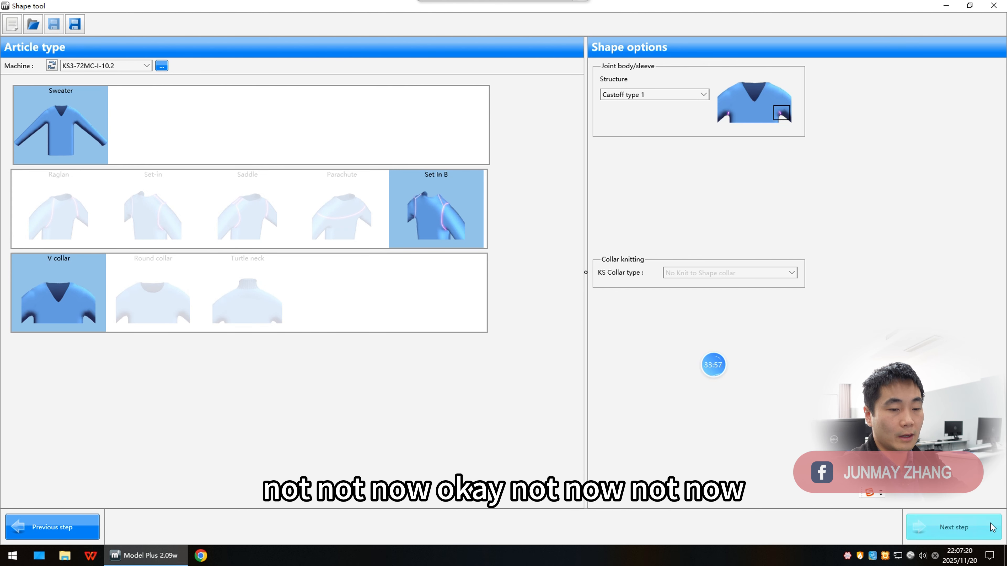
Step: Accept the default stitch densities and choose Complete waiting section in one time for the sleeve and body length difference
{"action": "left_click", "coordinate": [953, 527]}
{"action": "left_click", "coordinate": [965, 531]}
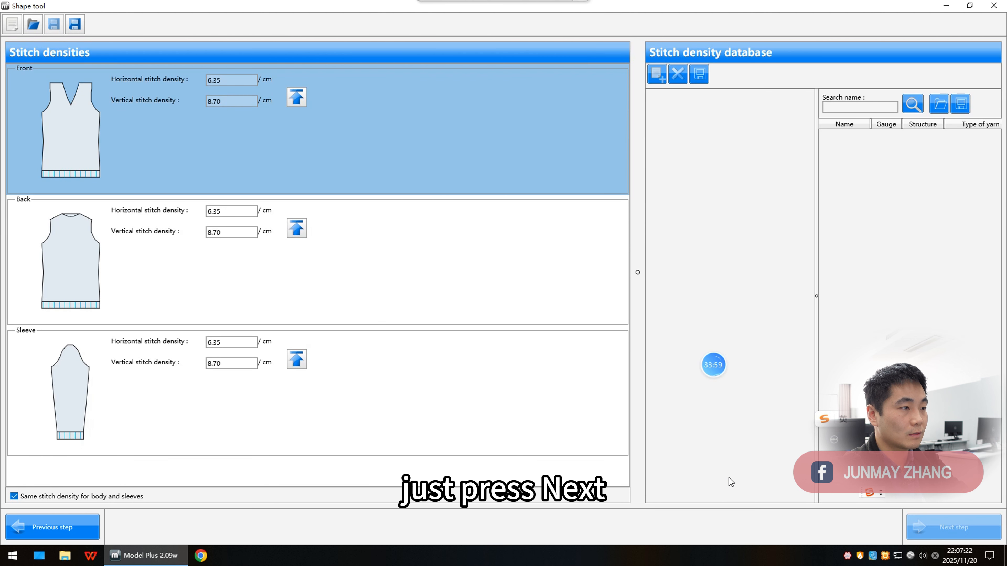
{"action": "left_click", "coordinate": [943, 533]}
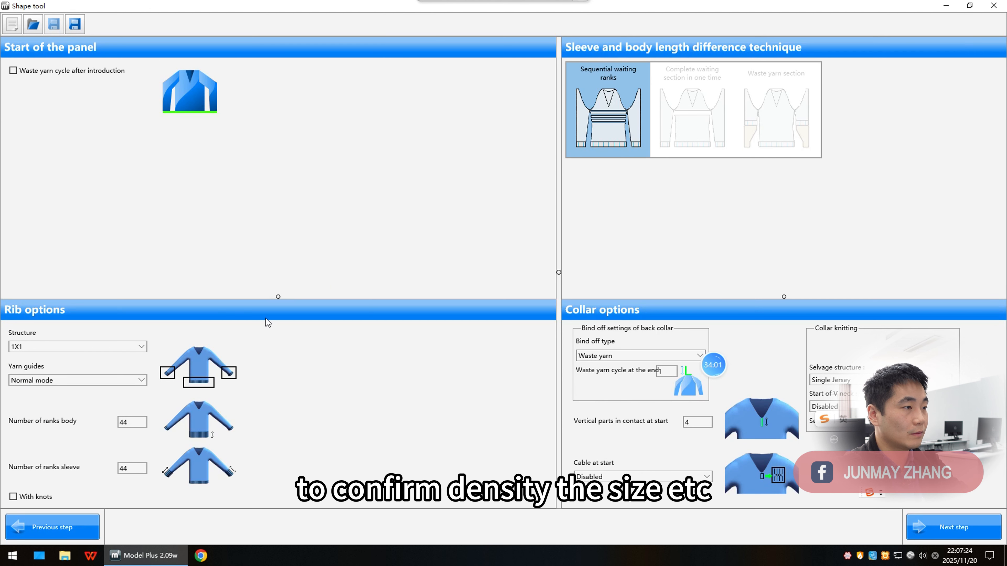
{"action": "left_click", "coordinate": [725, 113]}
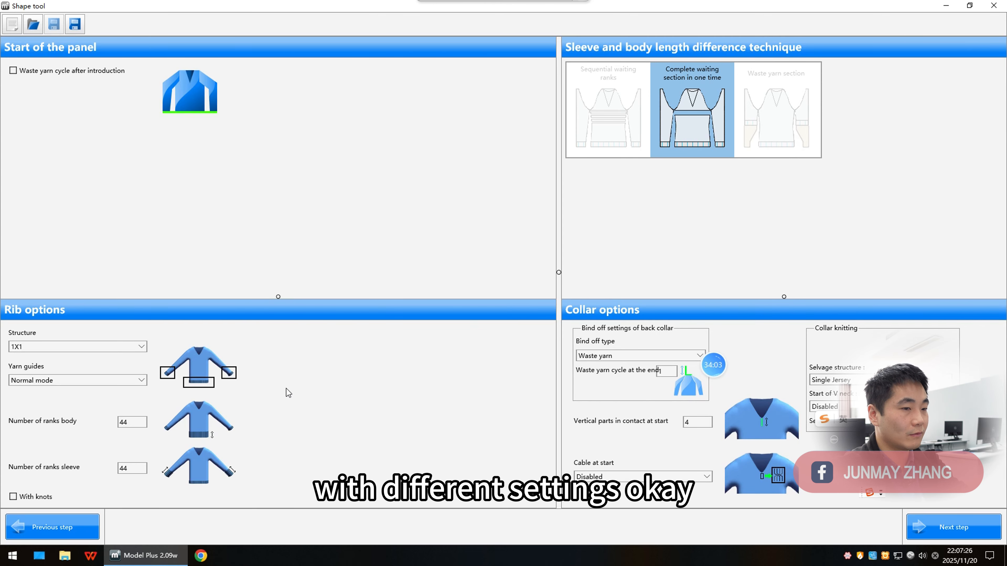
{"action": "left_click", "coordinate": [924, 531]}
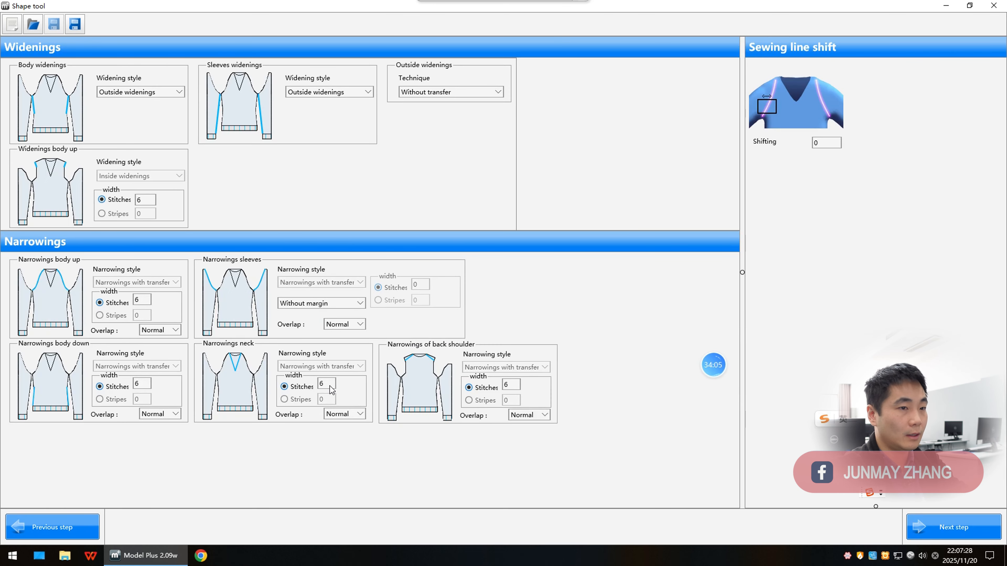
{"action": "left_click", "coordinate": [961, 535]}
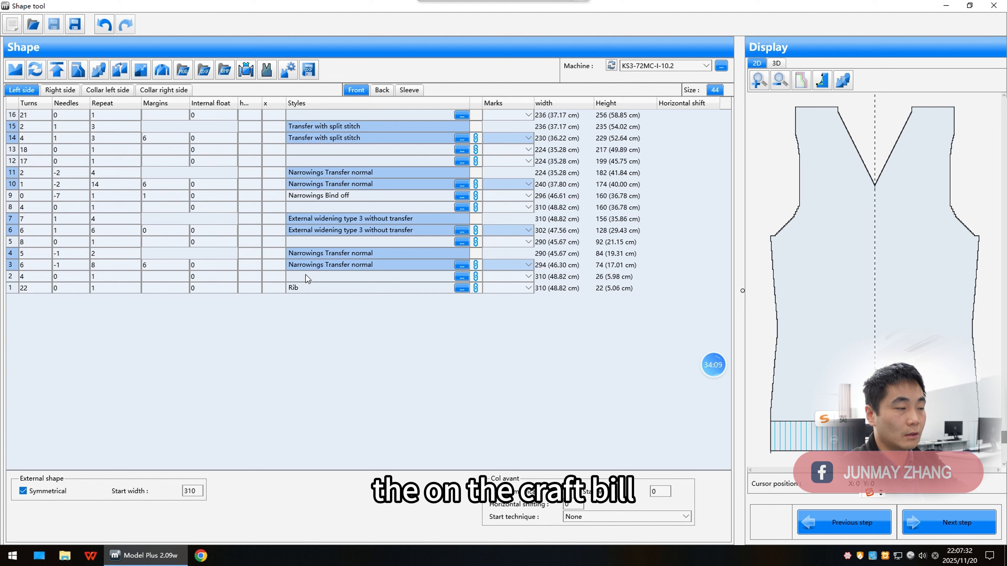
Step: Finish the shape table and generate the garment onto the pattern canvas
{"action": "left_click", "coordinate": [35, 289]}
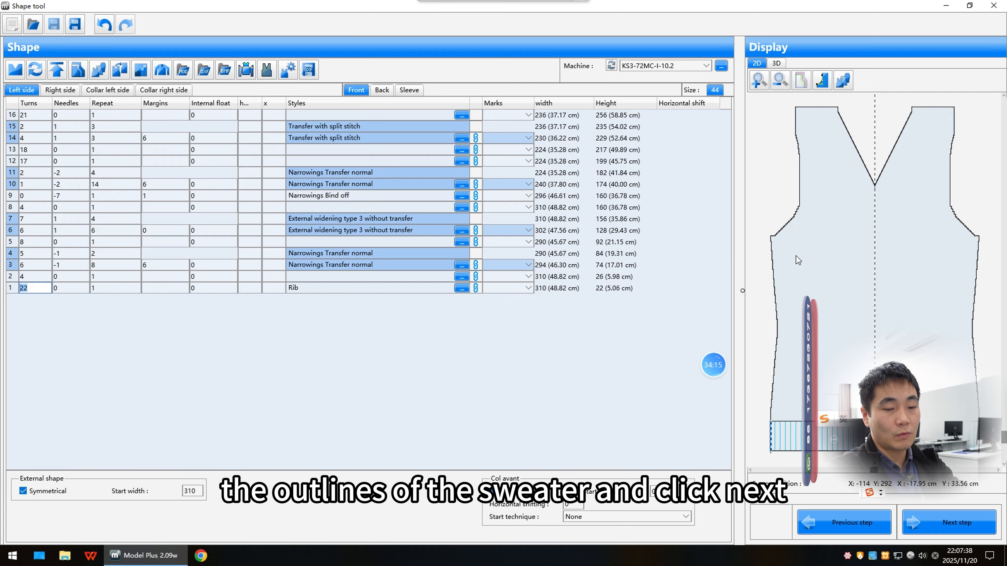
{"action": "left_click", "coordinate": [961, 520]}
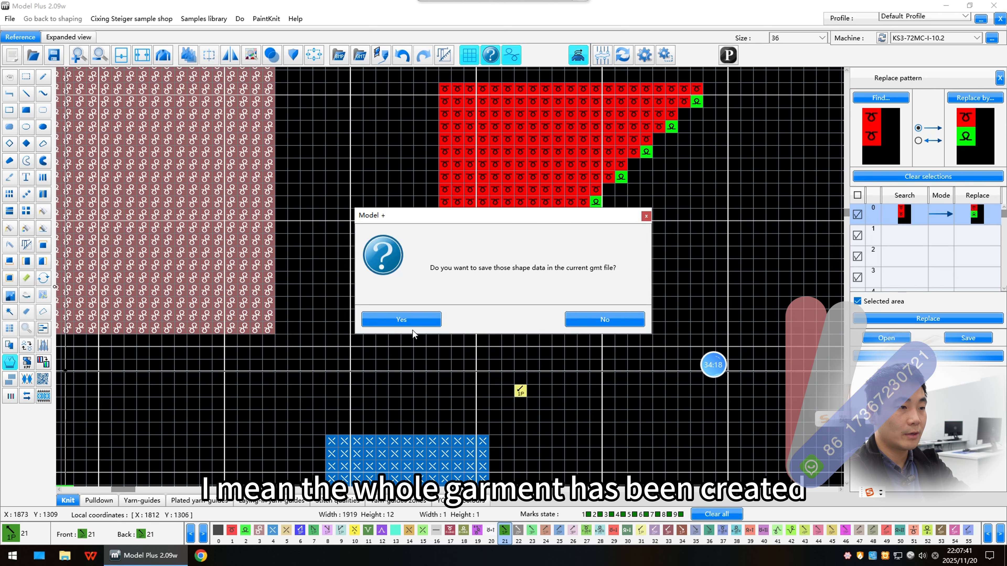
{"action": "left_click", "coordinate": [411, 318]}
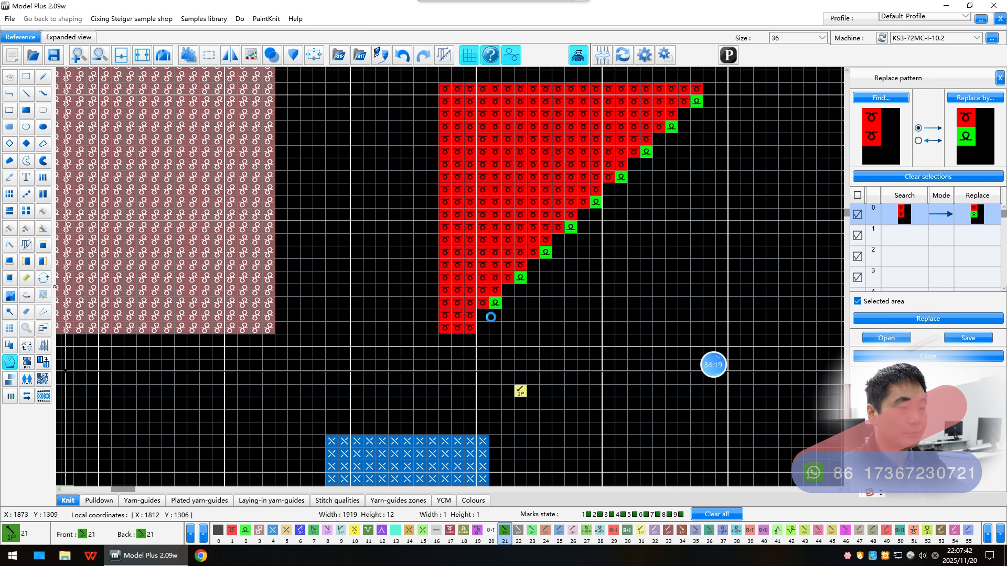
Step: Undo the last three edits to remove the generated garment from the canvas
{"action": "scroll", "coordinate": [477, 301], "scroll_direction": "down", "scroll_amount": 5}
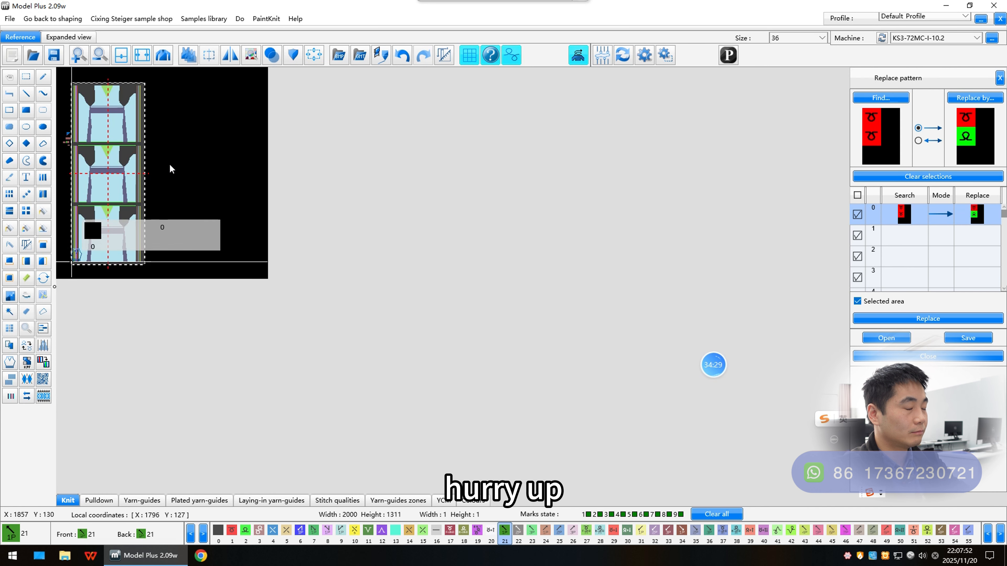
{"action": "scroll", "coordinate": [178, 161], "scroll_direction": "up", "scroll_amount": 5}
{"action": "scroll", "coordinate": [353, 277], "scroll_direction": "up", "scroll_amount": 2}
{"action": "key", "text": "Escape"}
{"action": "scroll", "coordinate": [449, 277], "scroll_direction": "down", "scroll_amount": 3}
{"action": "scroll", "coordinate": [435, 365], "scroll_direction": "up", "scroll_amount": 2}
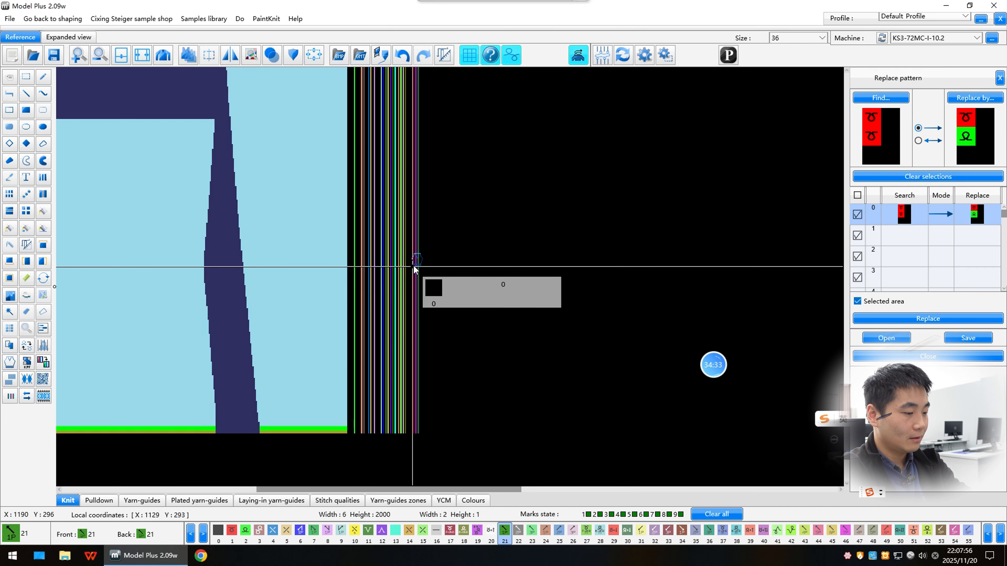
{"action": "key", "text": "ctrl+z"}
{"action": "key", "text": "ctrl+z"}
{"action": "key", "text": "ctrl+z"}
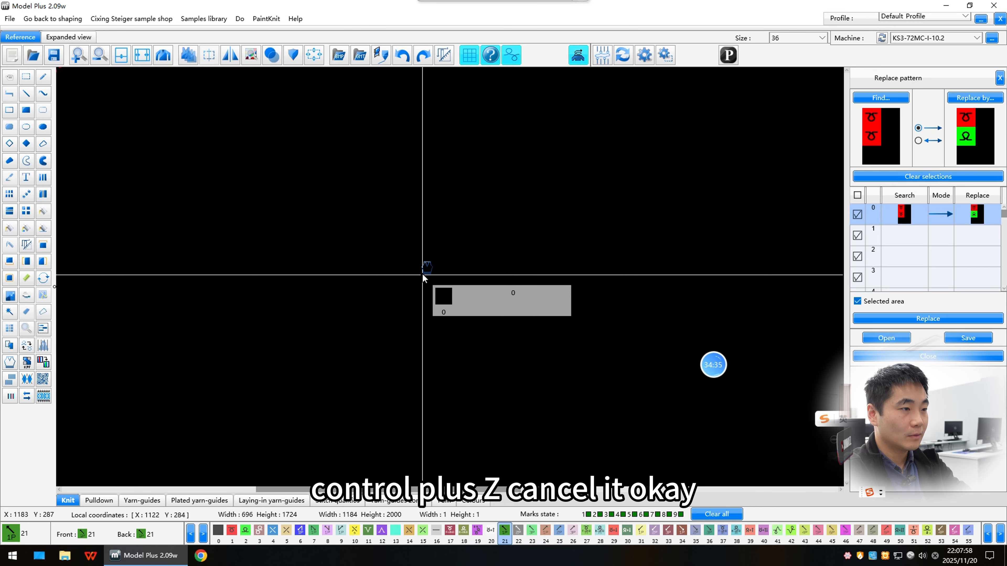
Step: Open the KPF library, browse its Complete garment, Jacquard grids and Model Symbols categories, and close it
{"action": "left_click", "coordinate": [26, 363]}
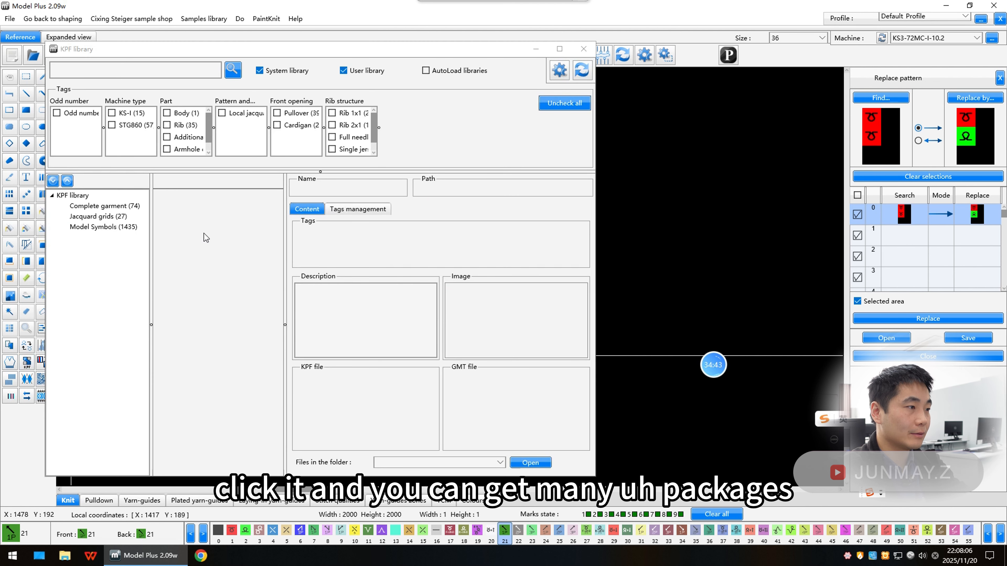
{"action": "left_click_drag", "start_coordinate": [209, 129], "coordinate": [213, 126]}
{"action": "double_click", "coordinate": [96, 207]}
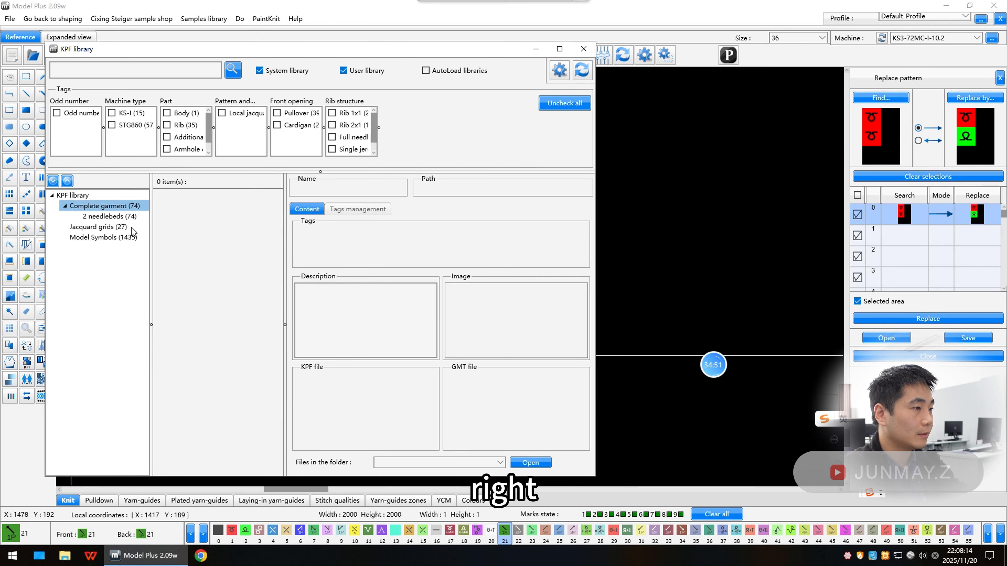
{"action": "double_click", "coordinate": [113, 218]}
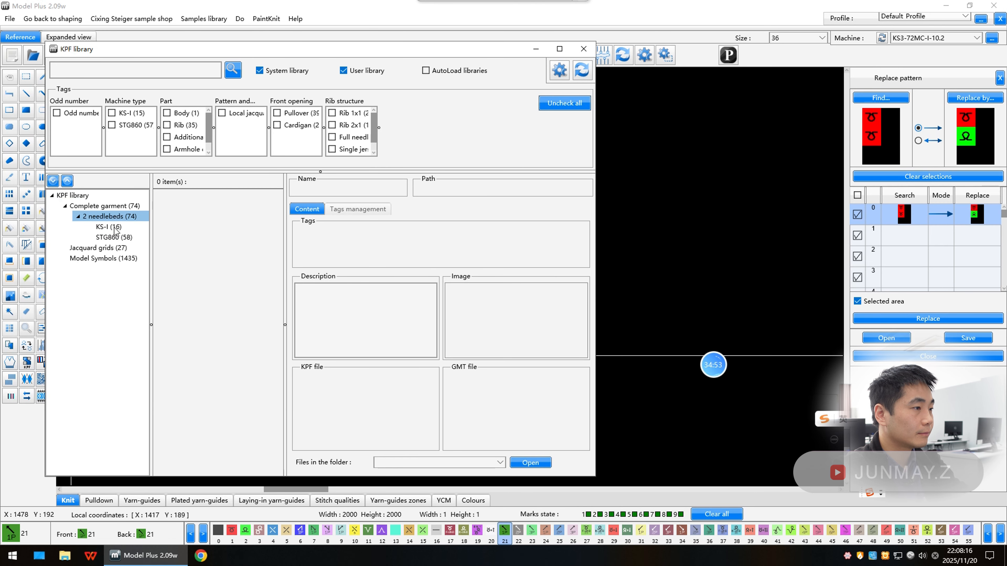
{"action": "double_click", "coordinate": [113, 227]}
{"action": "double_click", "coordinate": [113, 269]}
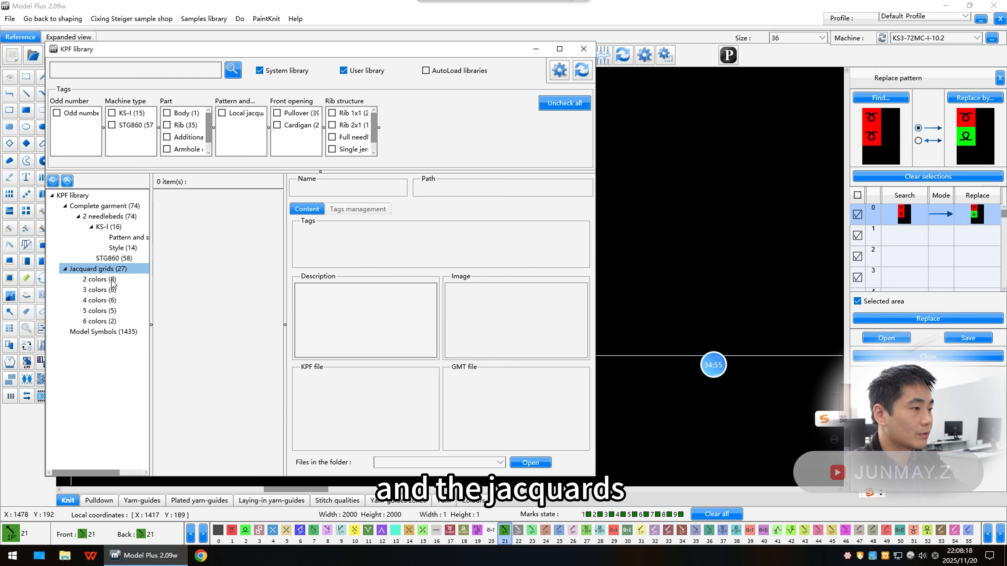
{"action": "double_click", "coordinate": [113, 332]}
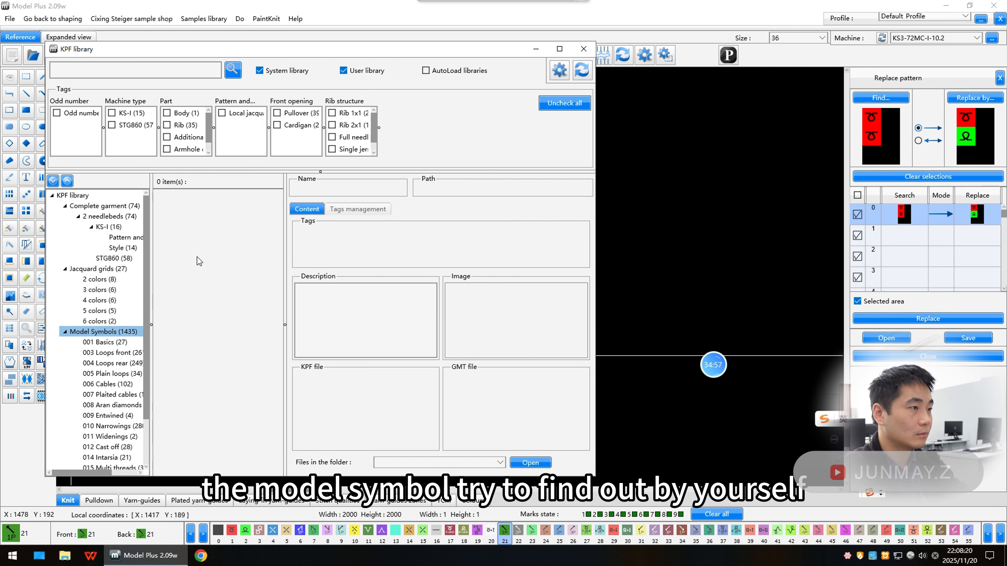
{"action": "scroll", "coordinate": [375, 142], "scroll_direction": "down", "scroll_amount": 1}
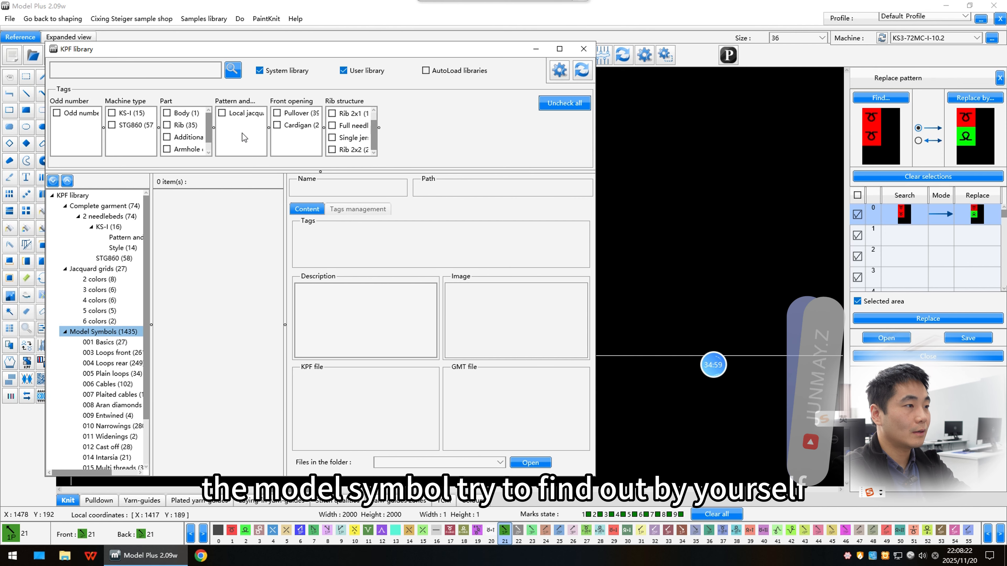
{"action": "left_click", "coordinate": [583, 49]}
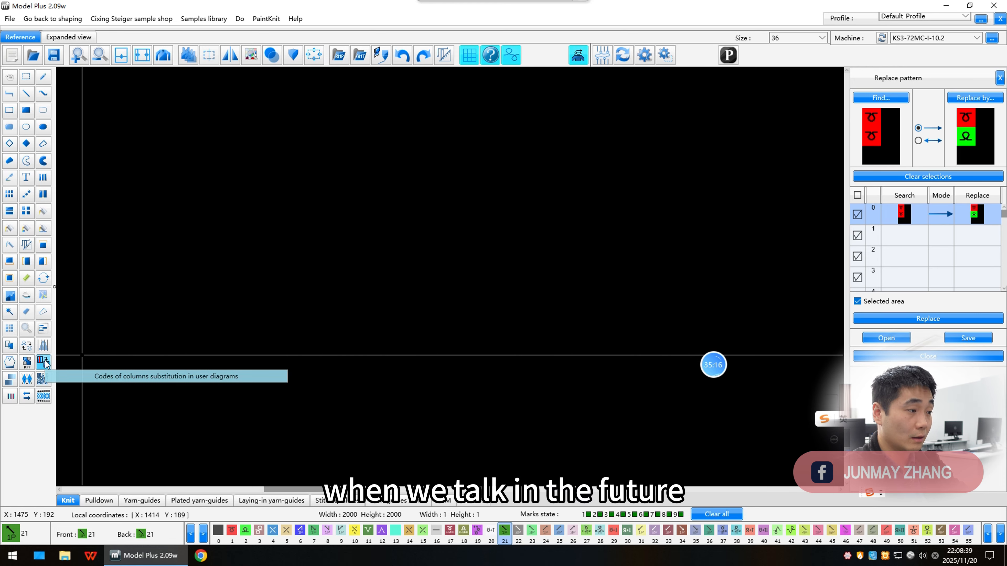
Step: Try a racking of -5 needles in Racking definition and close the dialog without applying
{"action": "left_click", "coordinate": [11, 380]}
{"action": "left_click", "coordinate": [293, 249]}
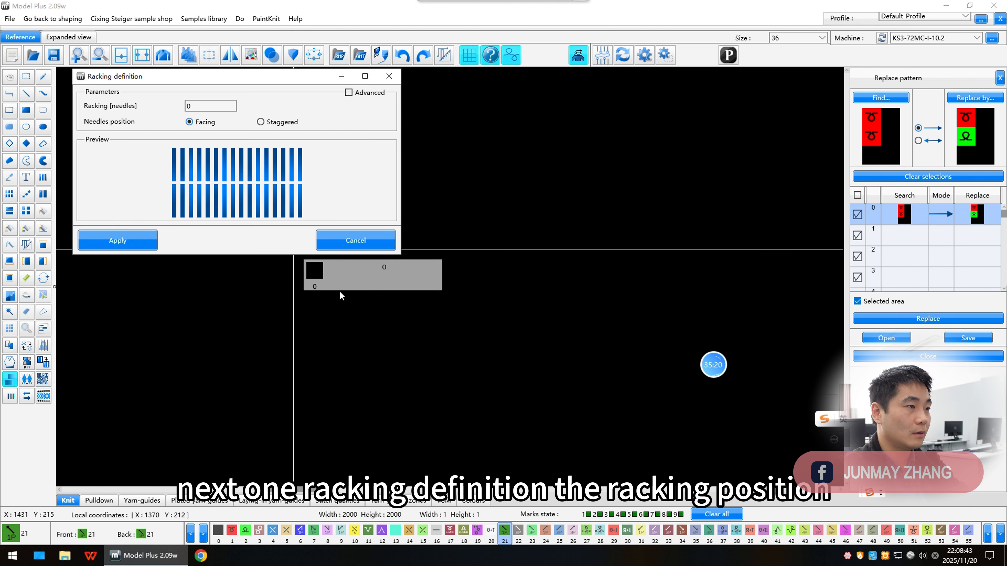
{"action": "type", "text": "1"}
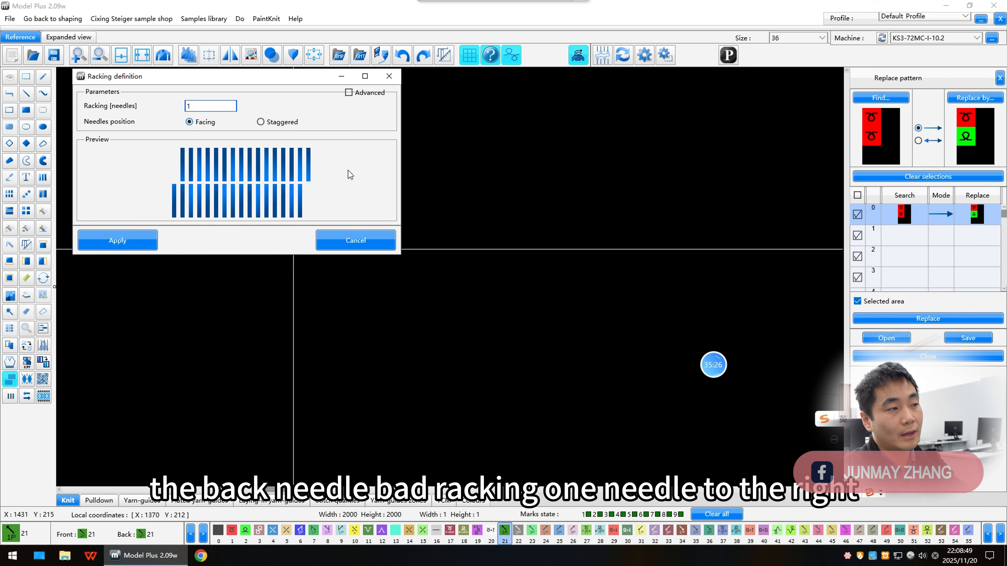
{"action": "key", "text": "BackSpace"}
{"action": "type", "text": "-5"}
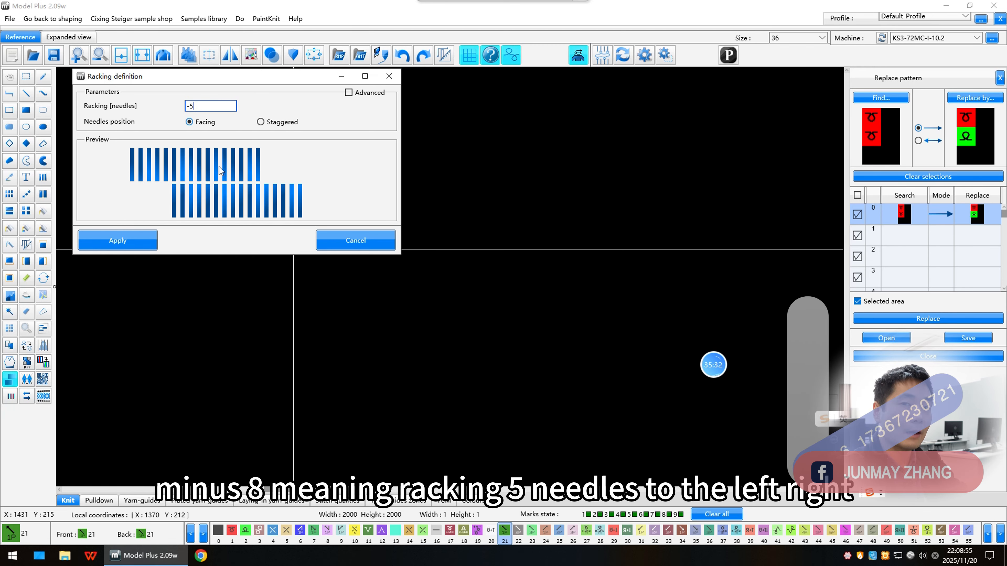
{"action": "left_click", "coordinate": [389, 77]}
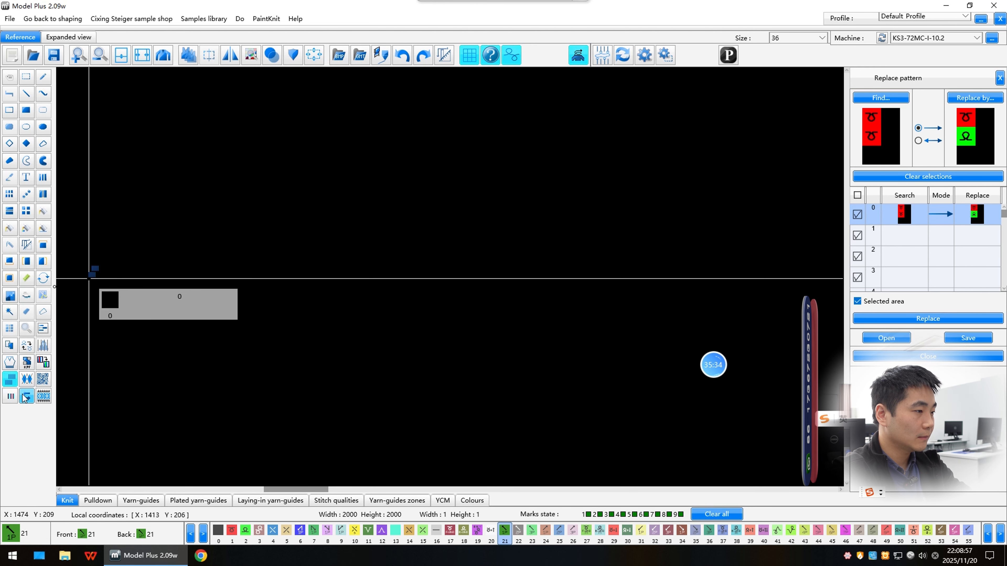